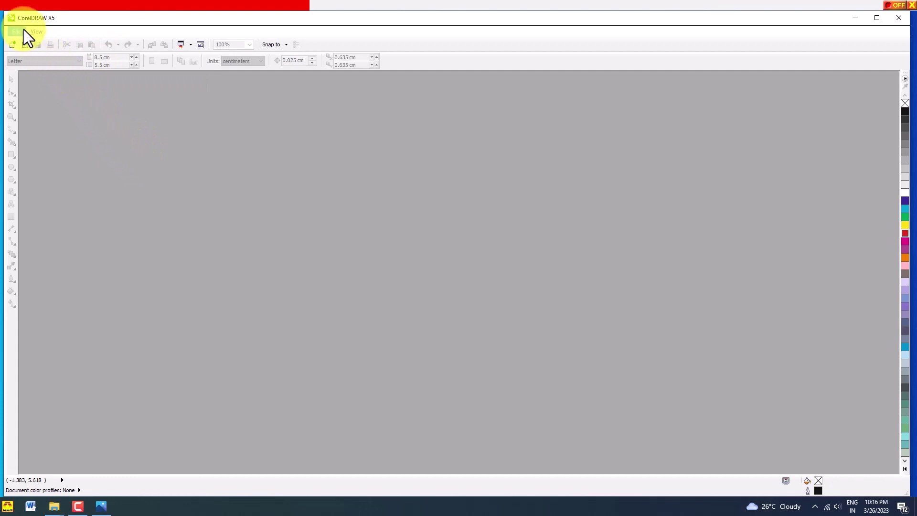
Create a new document measured in centimeters.
click(19, 32)
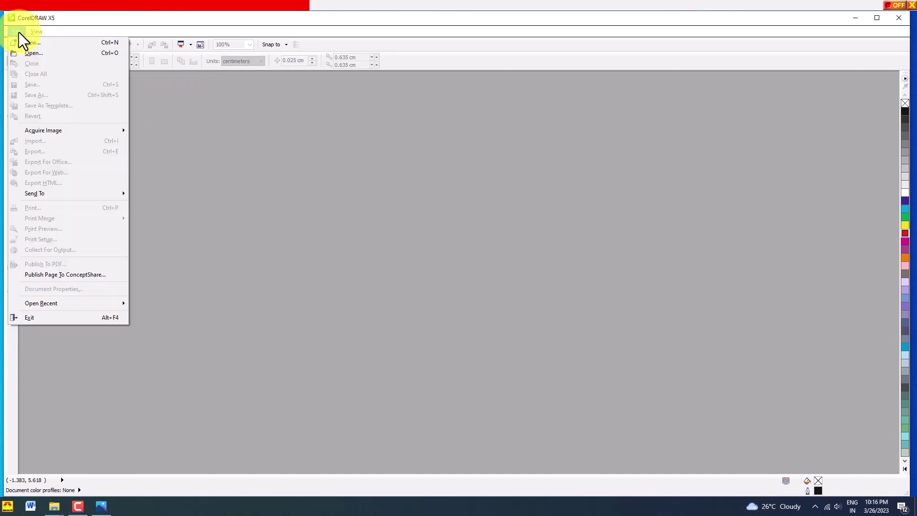
click(25, 42)
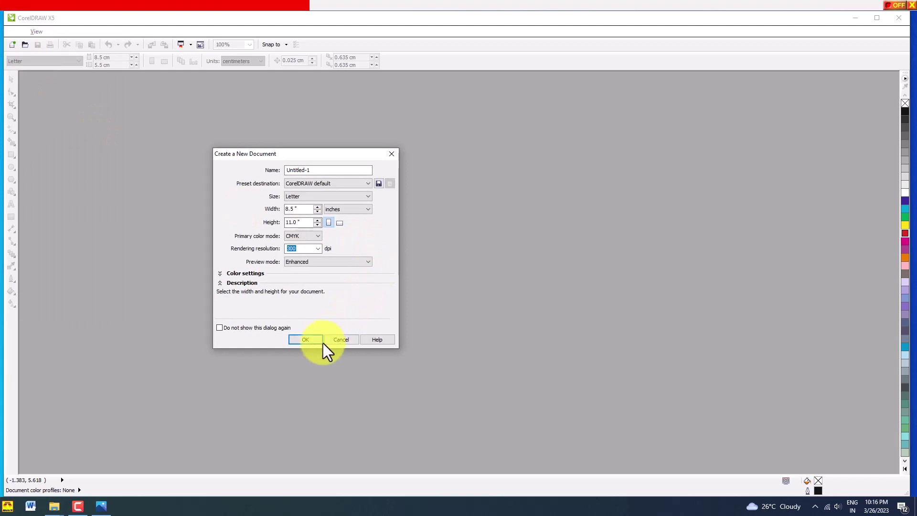
click(305, 338)
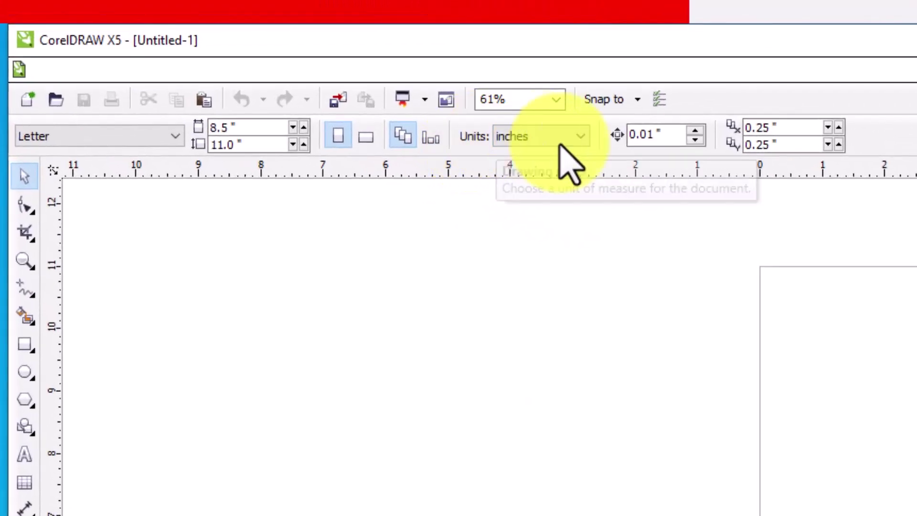
click(563, 132)
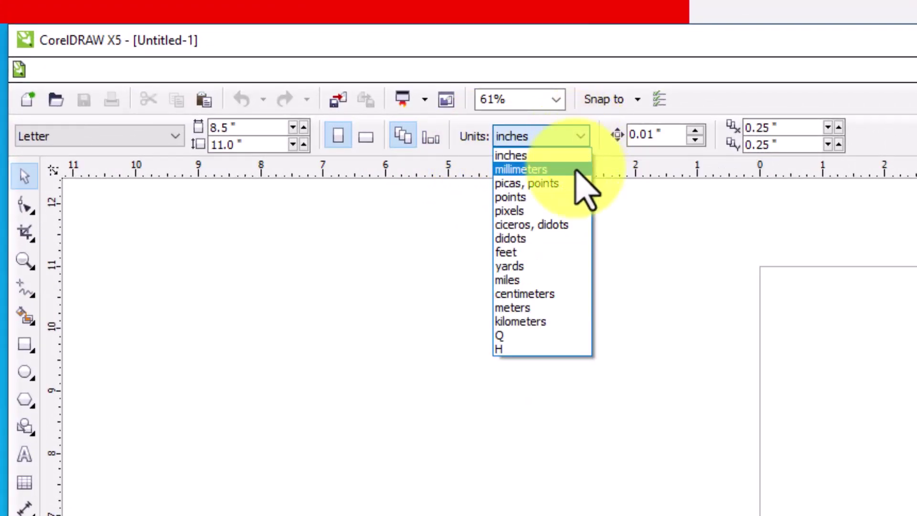
click(544, 293)
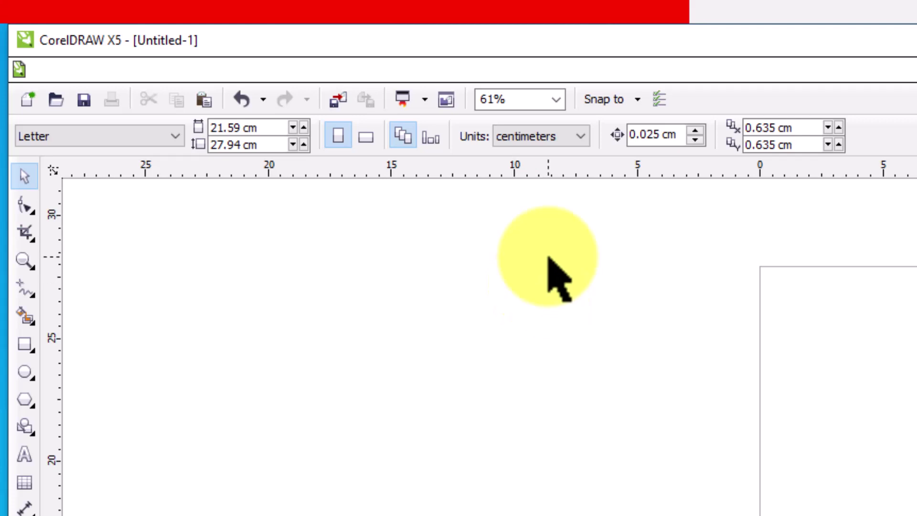
click(568, 139)
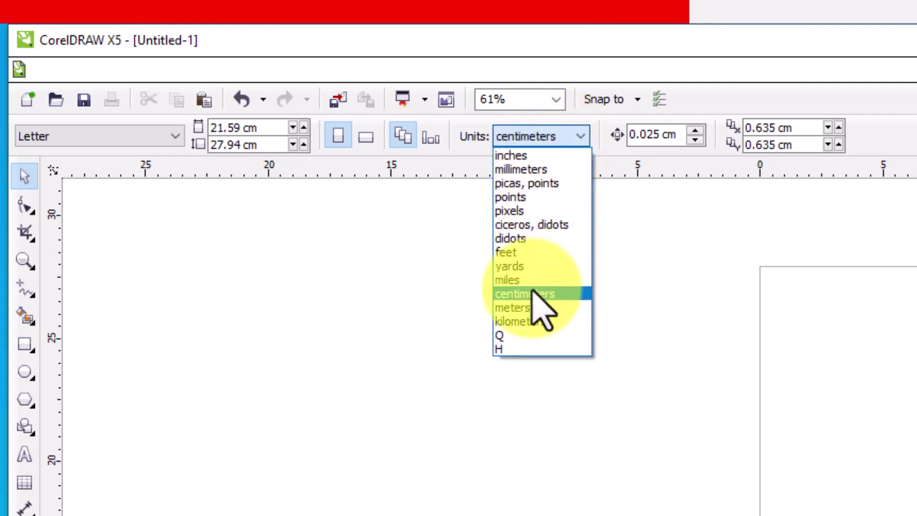
click(532, 293)
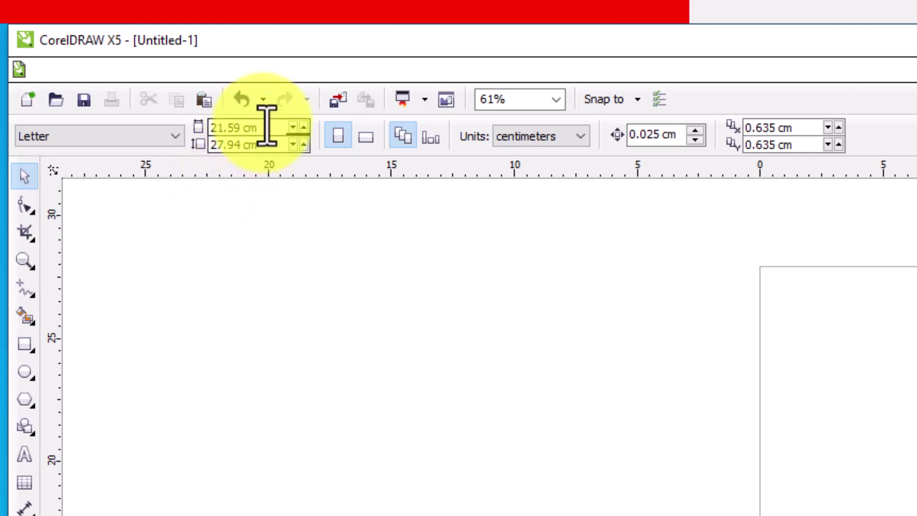
Set the page size to 8.5 cm wide by 5.5 cm high.
click(266, 127)
text(8.)
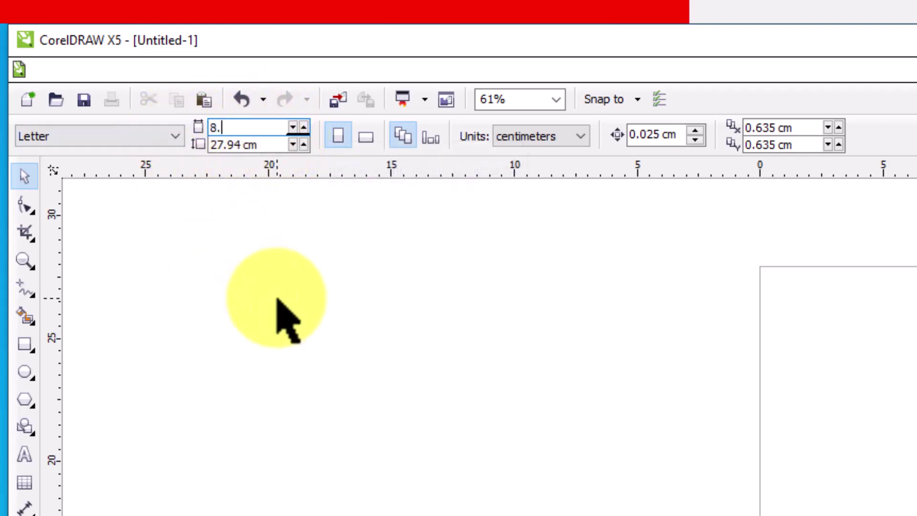
text(5)
key(Tab)
text(5)
text(.5)
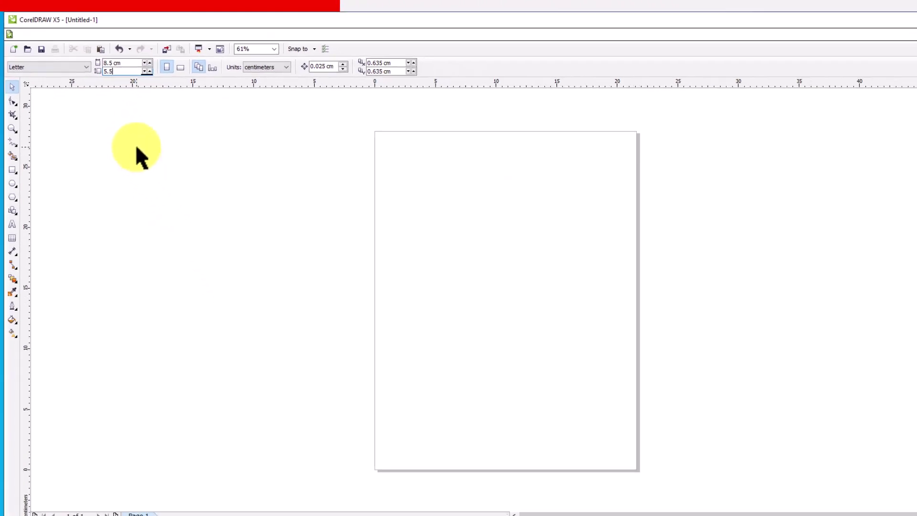
key(Return)
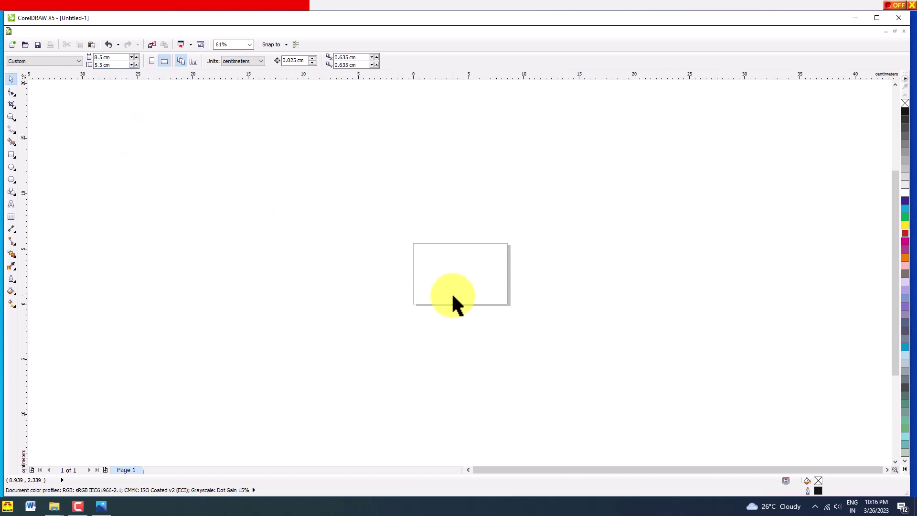
Add an 8.5 × 5.5 cm page-sized rectangle and convert it to curves with Ctrl+Q.
scroll(524, 286, up, 2)
scroll(498, 277, up, 1)
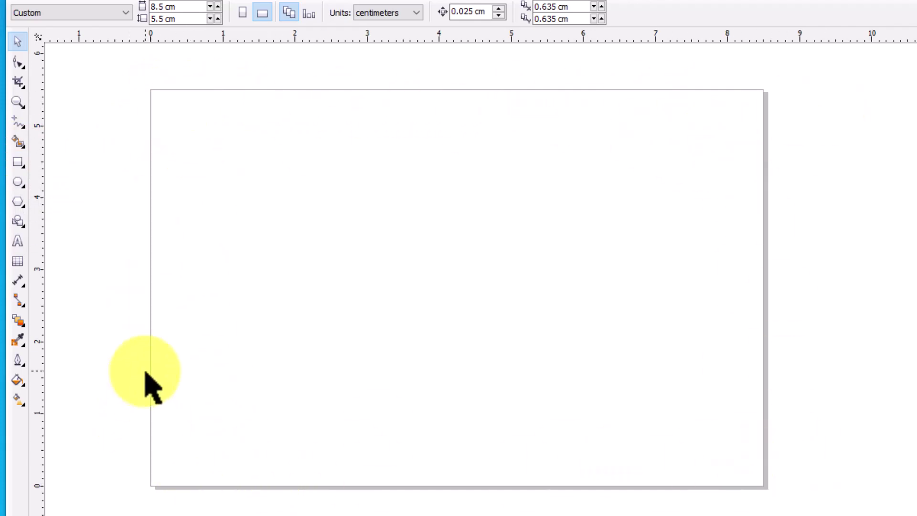
double_click(17, 162)
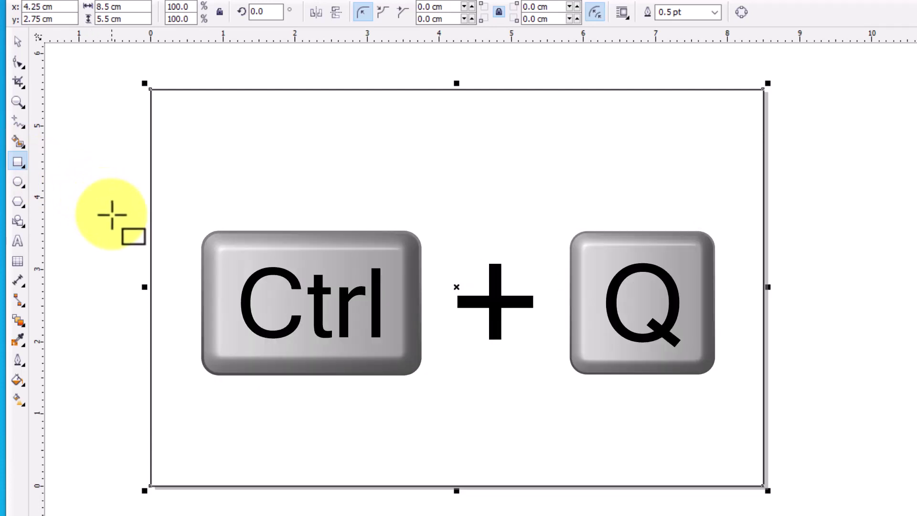
key(ctrl+q)
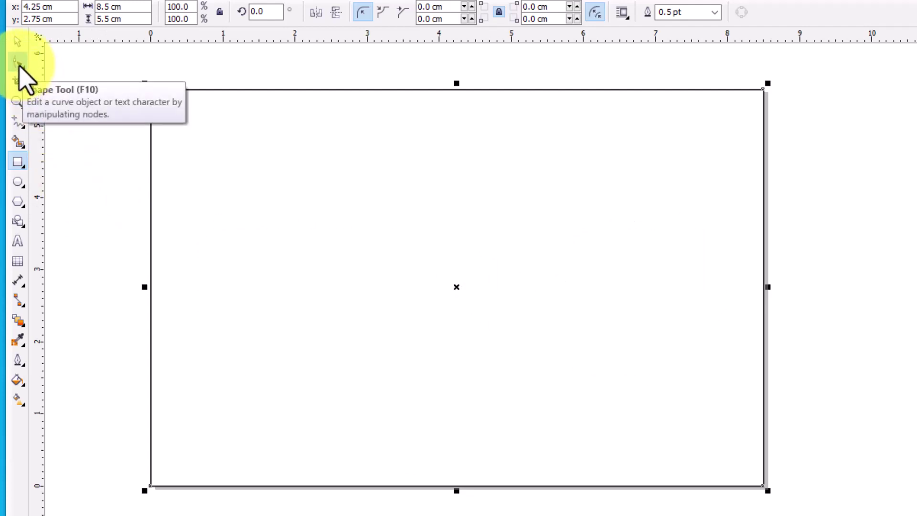
Add a node on the rectangle's top edge and delete the right-hand corner nodes.
click(17, 62)
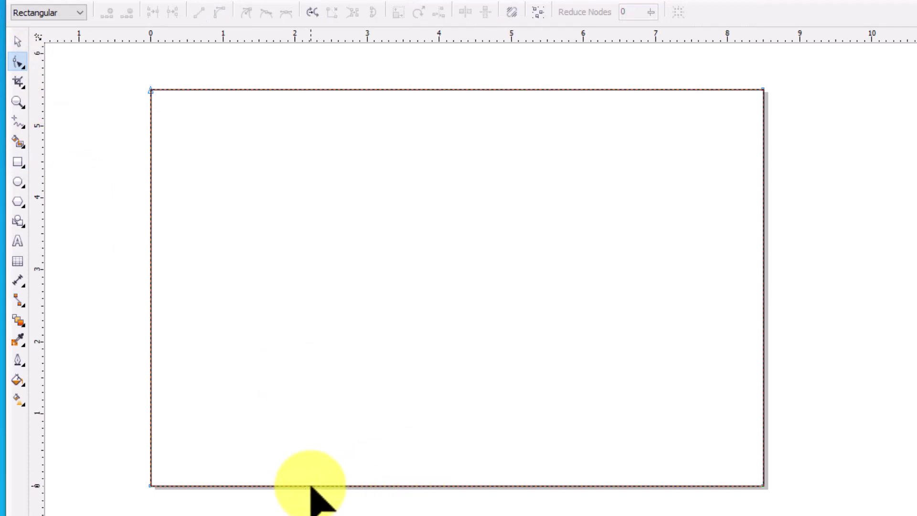
click(311, 486)
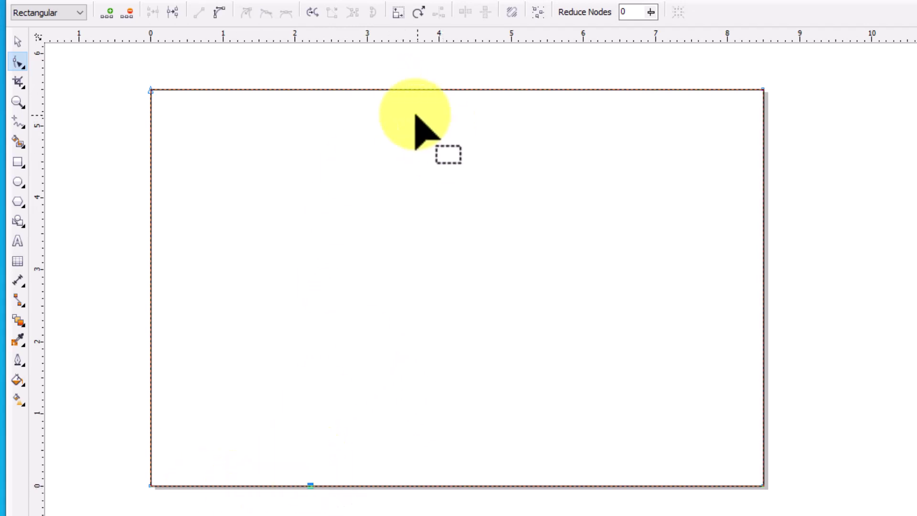
double_click(387, 89)
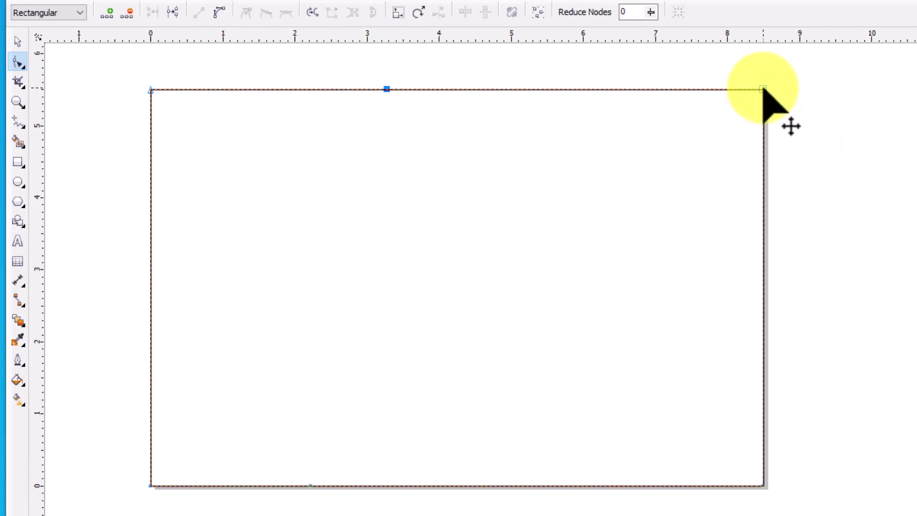
drag(762, 88, 763, 485)
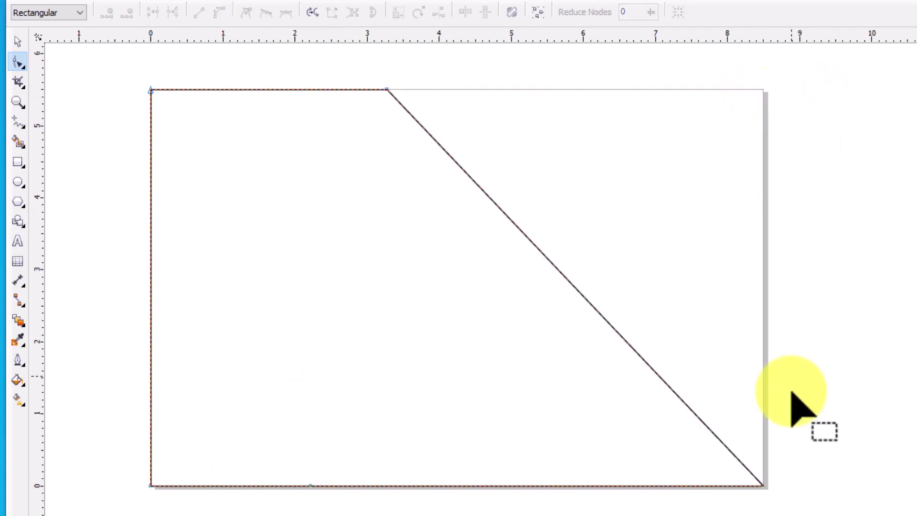
click(764, 486)
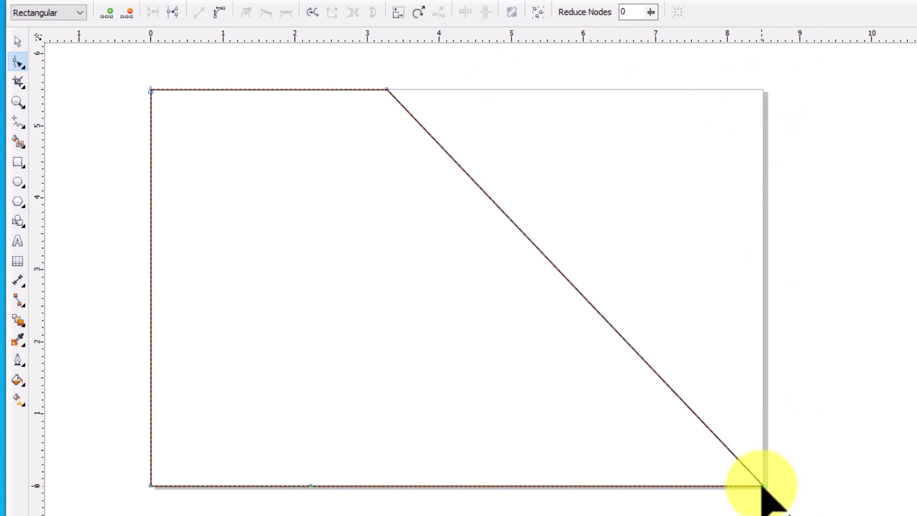
key(Delete)
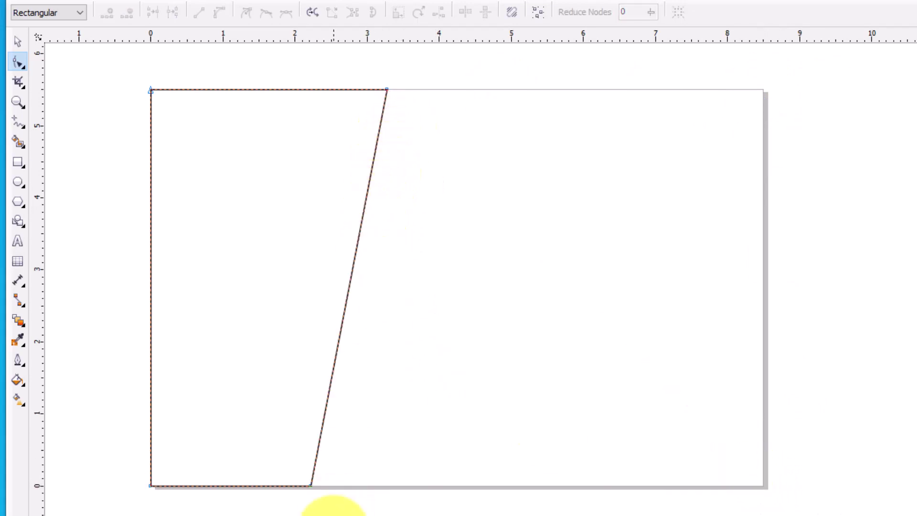
Drag the remaining nodes to slant the edge, leaving a 3.489 × 5.5 cm panel.
click(310, 485)
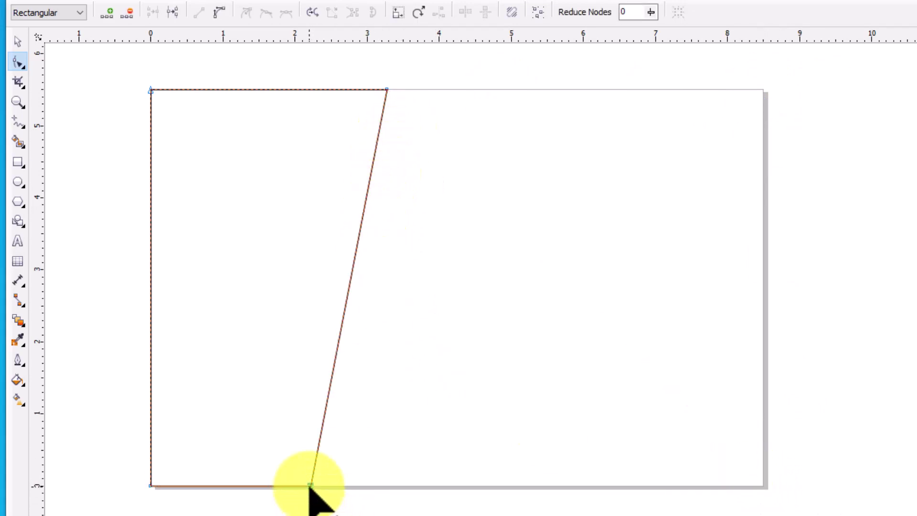
drag(309, 485, 295, 485)
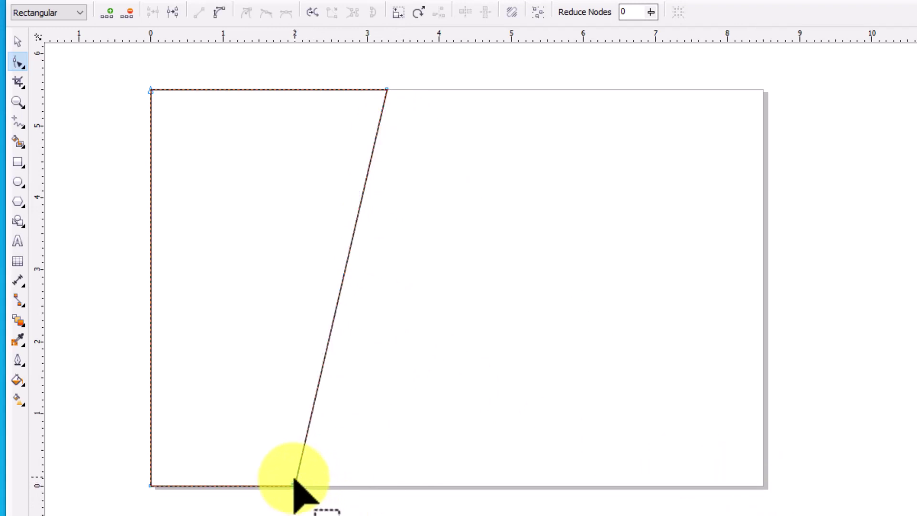
shift+click(387, 89)
mouse_move(386, 89)
mouse_down()
mouse_move(428, 89)
mouse_move(388, 90)
mouse_up()
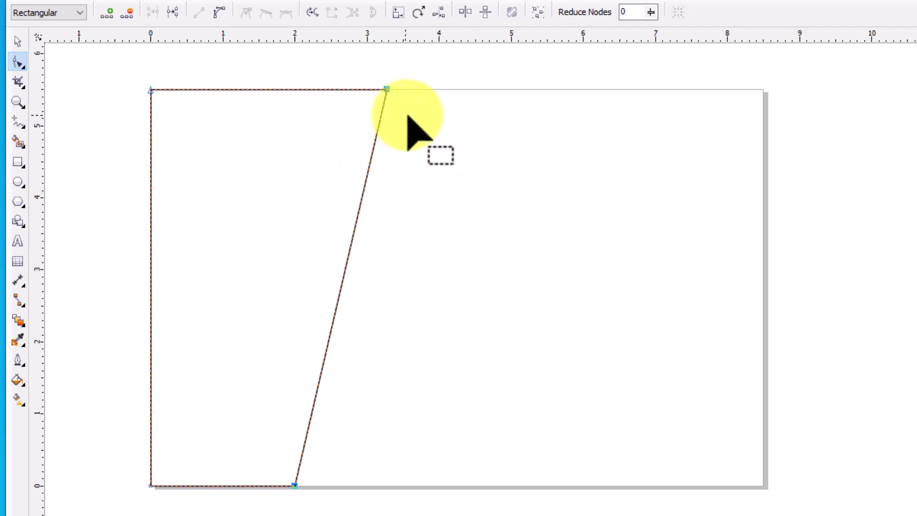
click(389, 92)
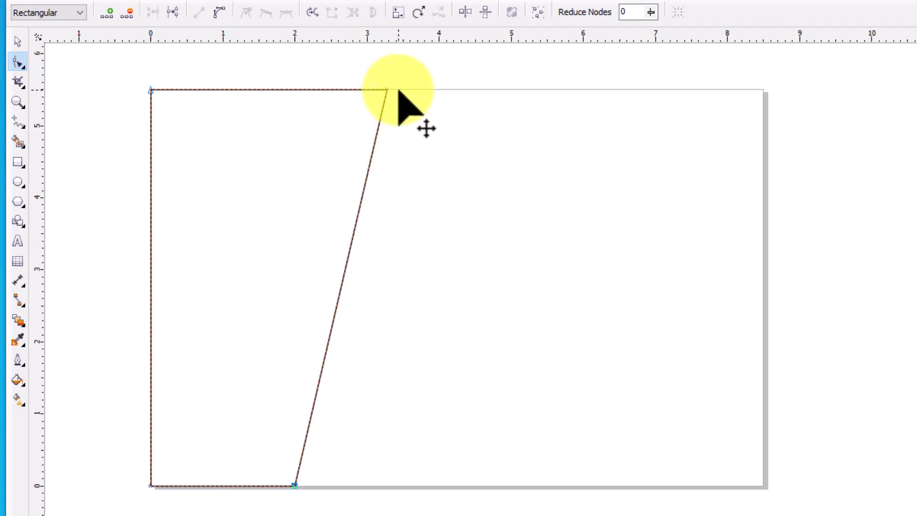
drag(385, 90, 401, 89)
click(17, 41)
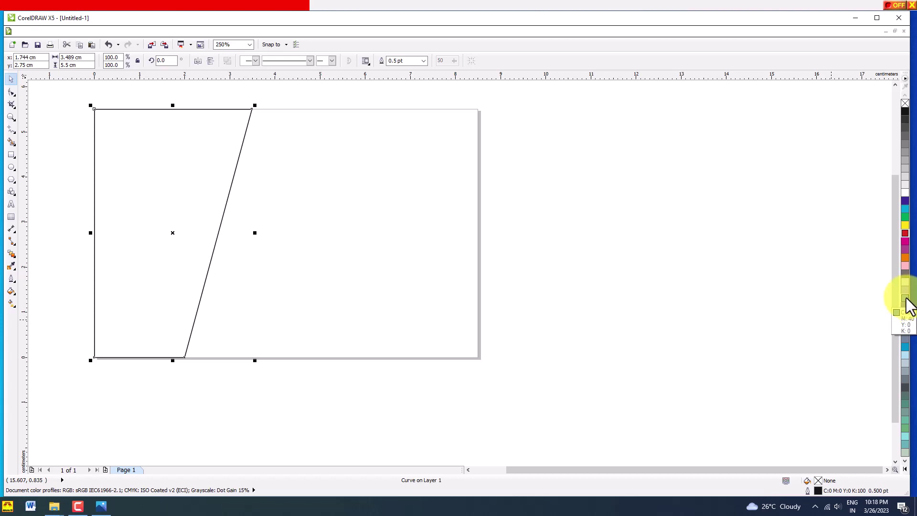
Give the slanted panel a C:60 M:40 Y:0 K:0 blue fill and matching blue outline.
click(906, 302)
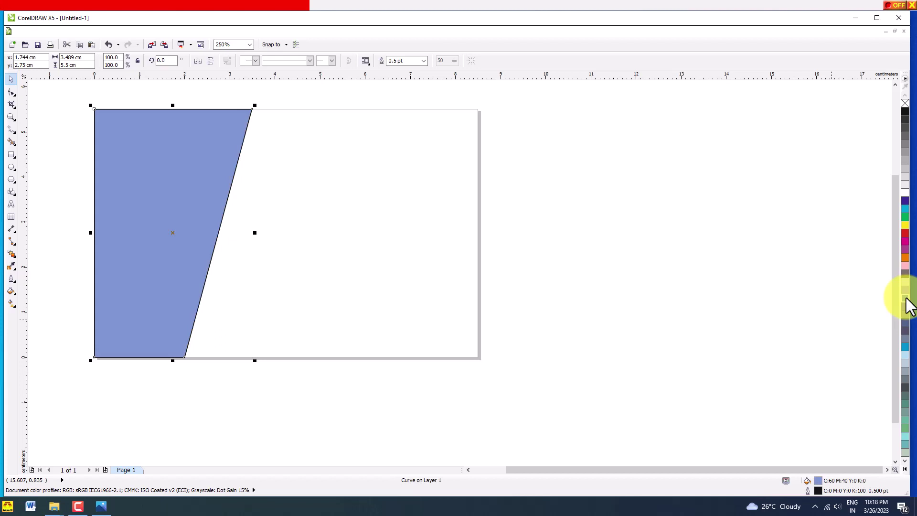
scroll(270, 147, up, 5)
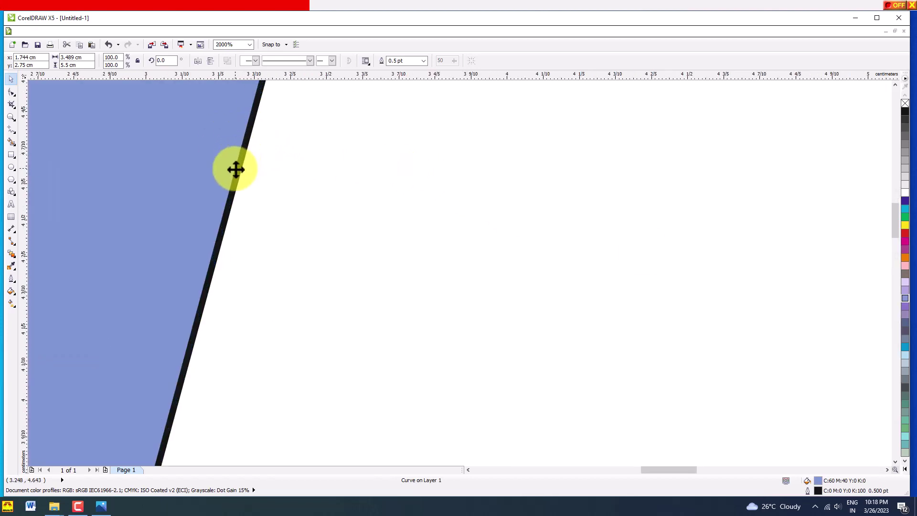
right_click(905, 301)
scroll(330, 321, down, 1)
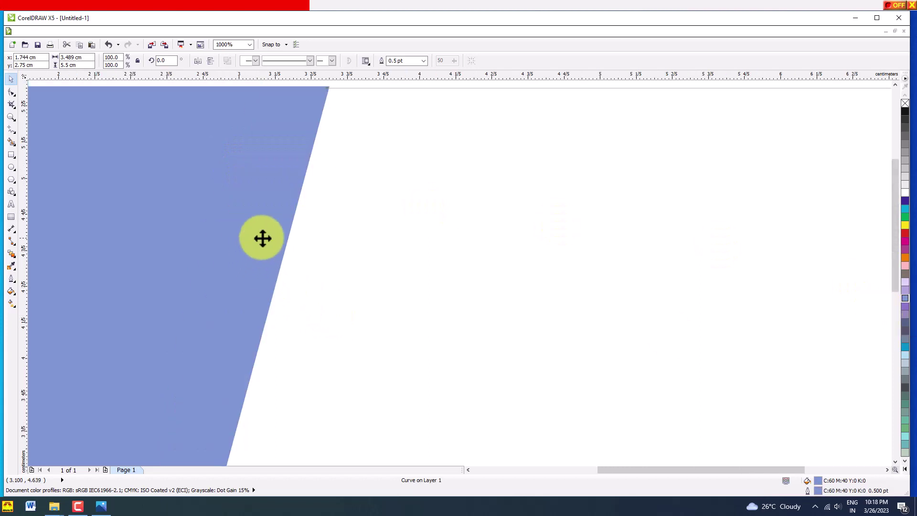
scroll(286, 229, down, 2)
scroll(320, 218, down, 2)
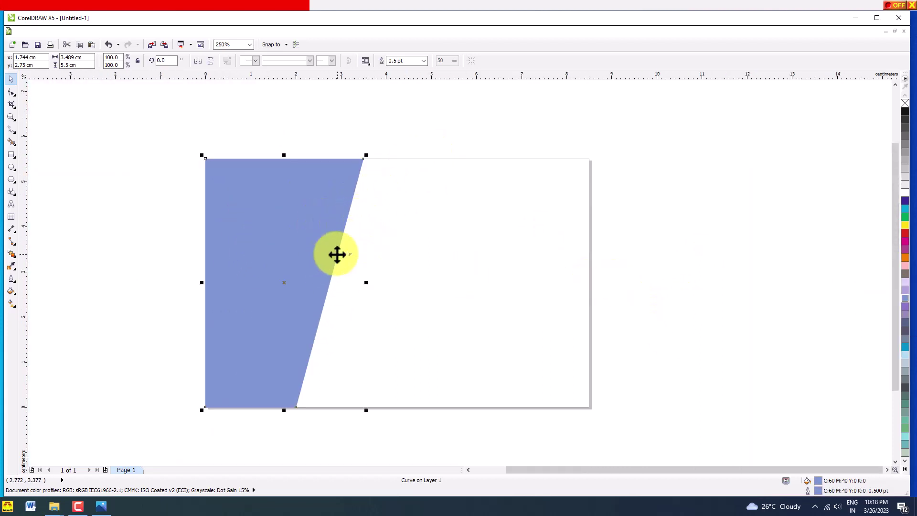
click(147, 287)
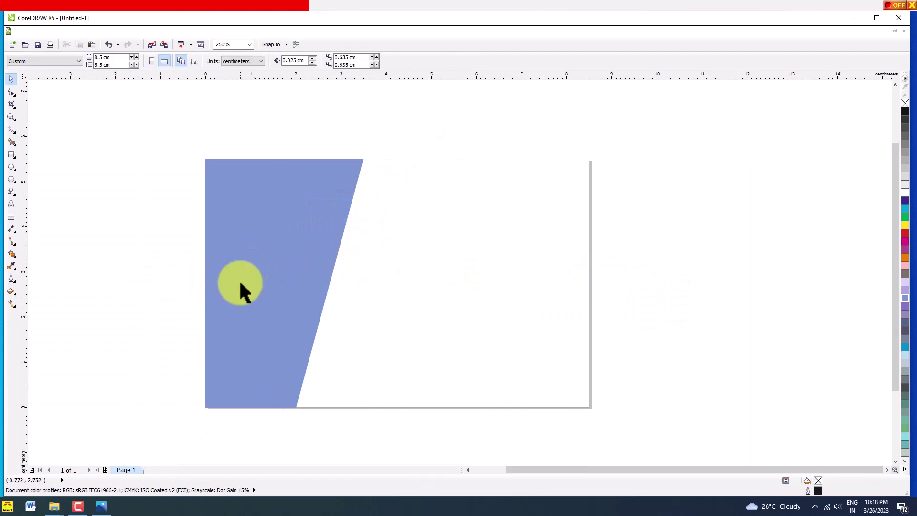
scroll(263, 305, down, 1)
scroll(289, 311, up, 1)
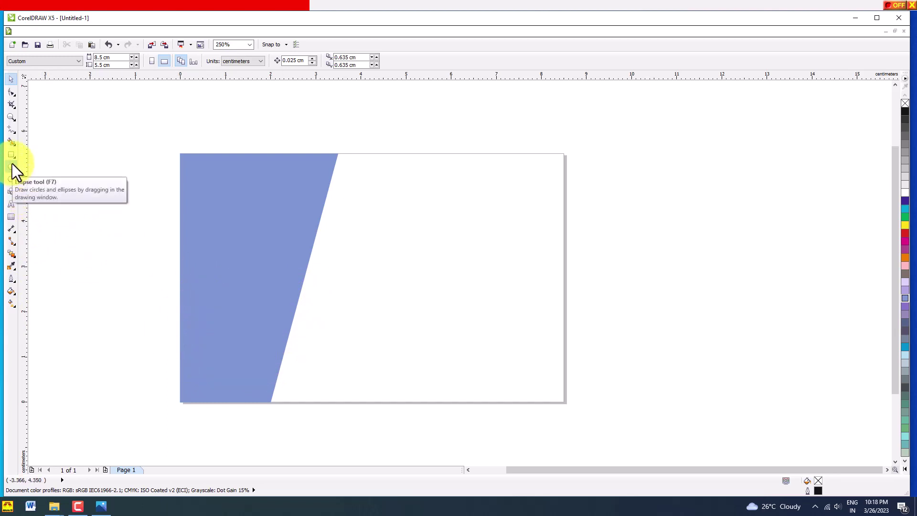
Draw a circle, place it on the blue band and scale it to 2.265 cm.
click(11, 167)
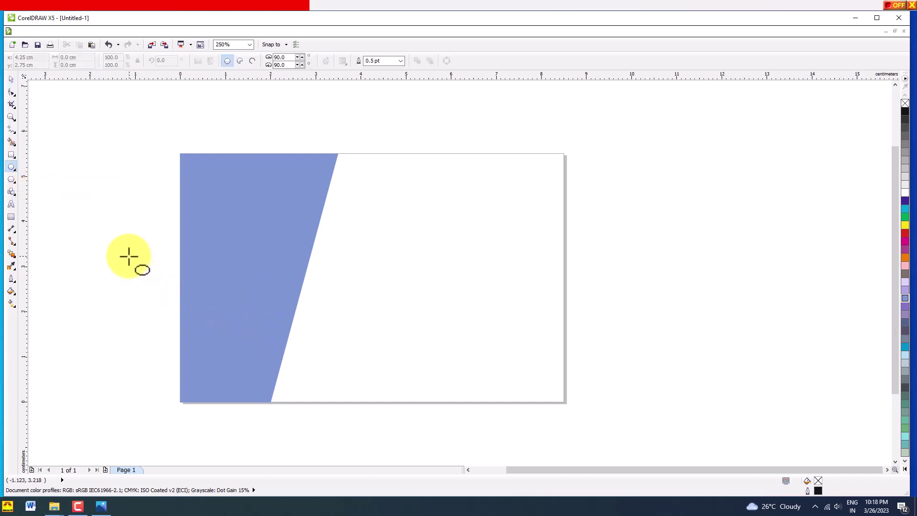
drag(127, 254, 175, 297)
drag(205, 325, 225, 340)
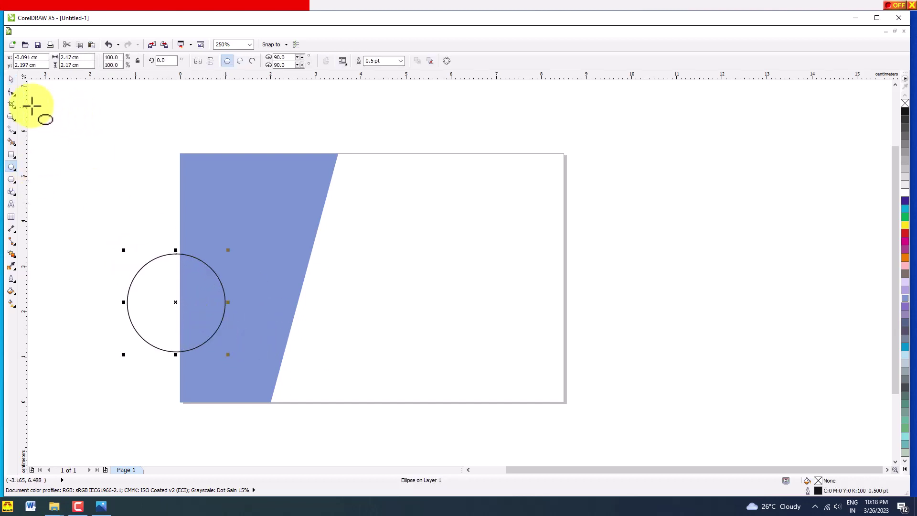
click(12, 82)
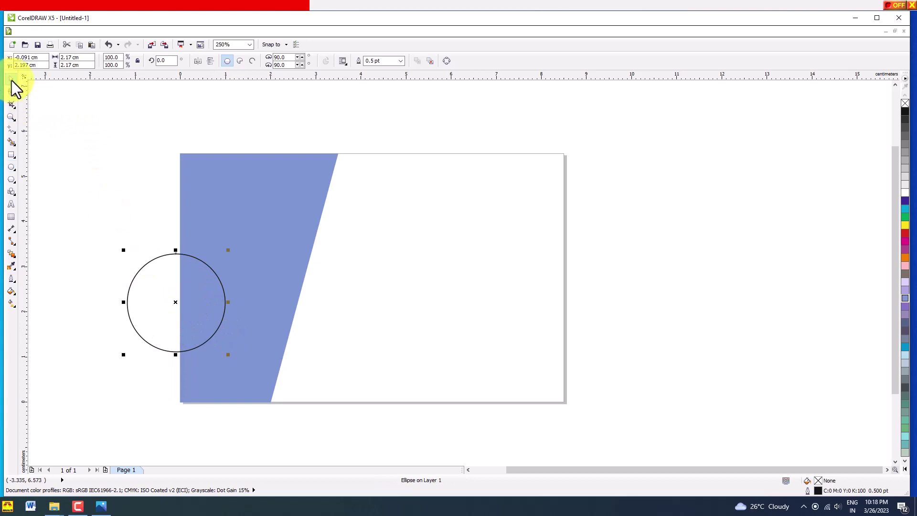
drag(176, 303, 238, 325)
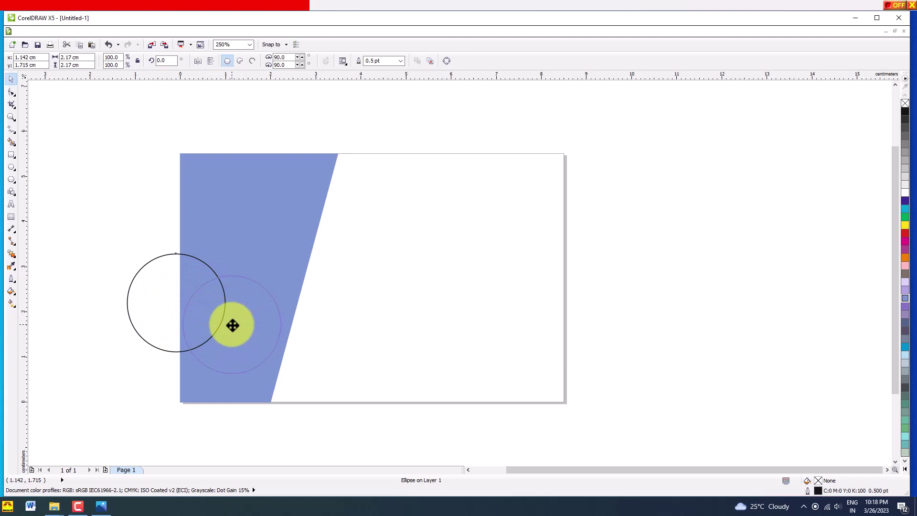
drag(233, 323, 234, 317)
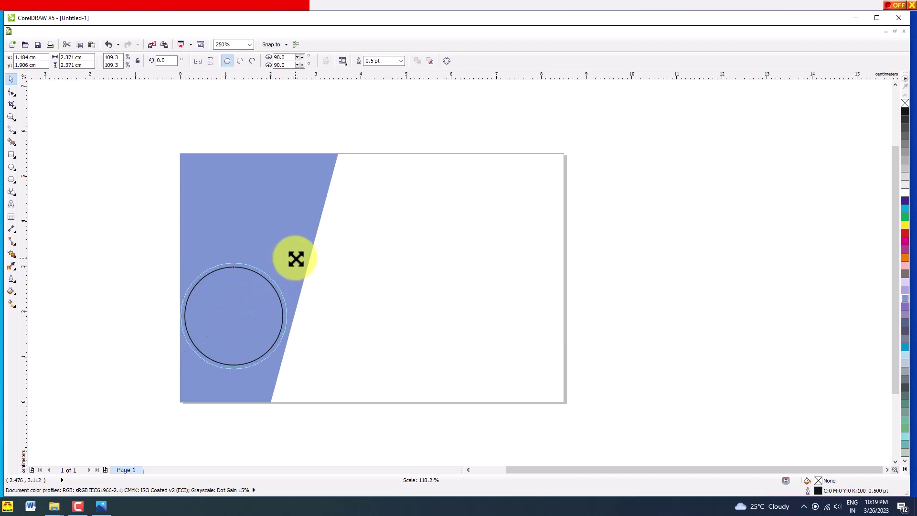
drag(287, 263, 302, 264)
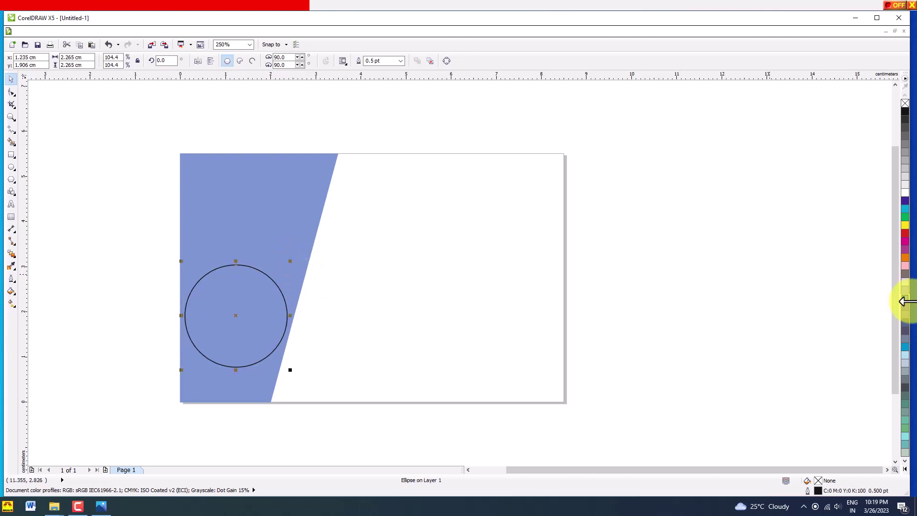
Fill the circle with pale yellow cream and set its outline to red.
click(906, 469)
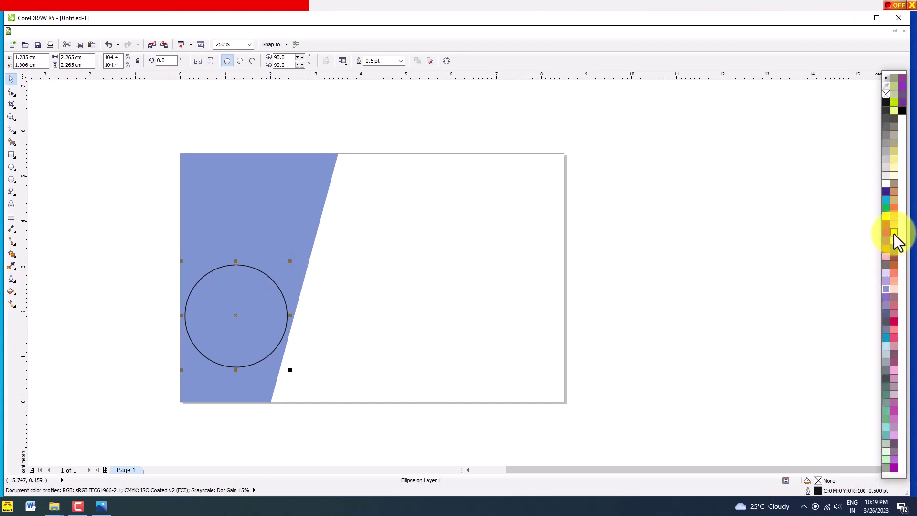
click(895, 176)
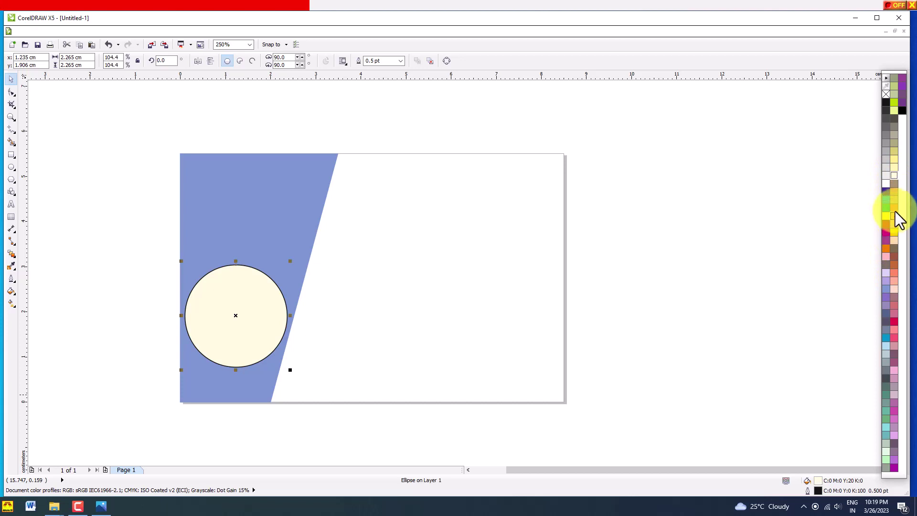
scroll(264, 321, up, 1)
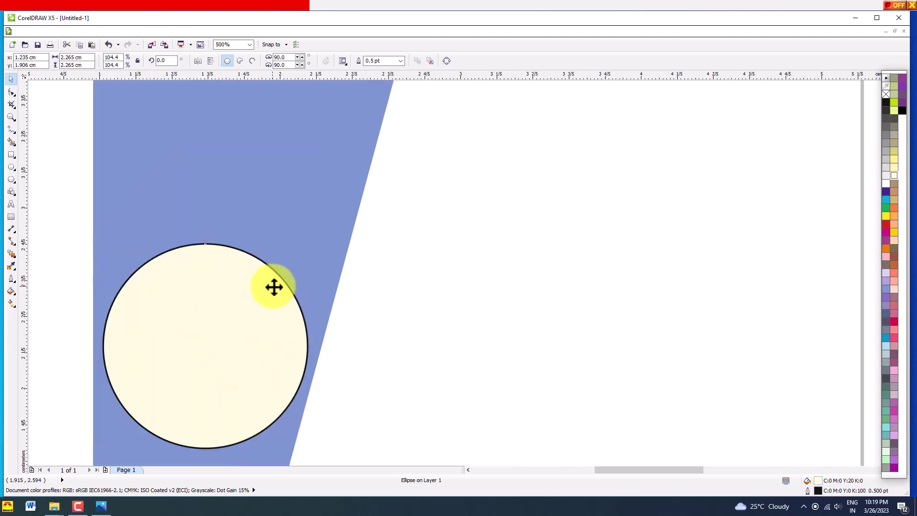
scroll(272, 286, up, 1)
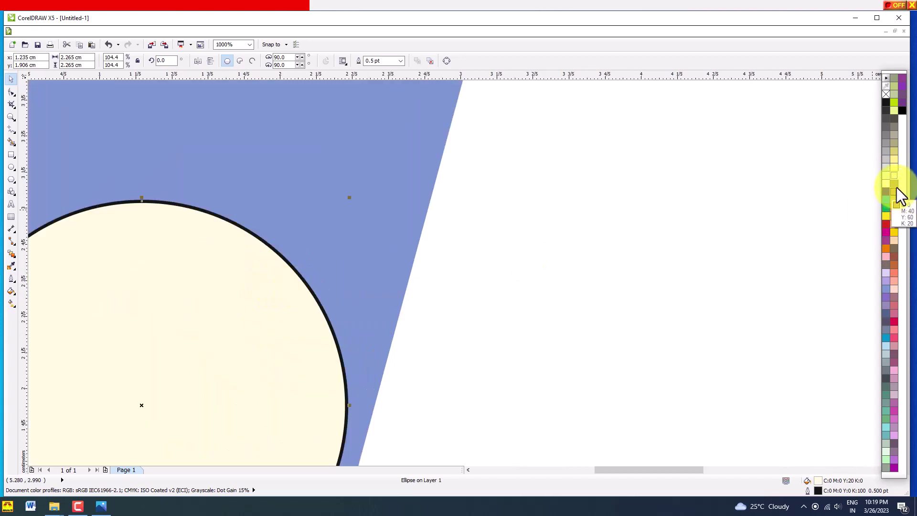
right_click(886, 223)
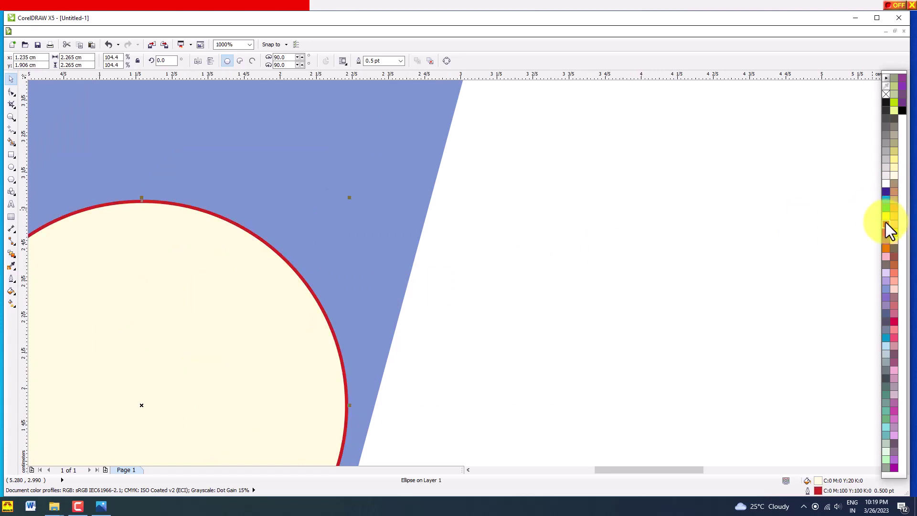
scroll(261, 213, down, 1)
scroll(260, 214, down, 1)
click(125, 248)
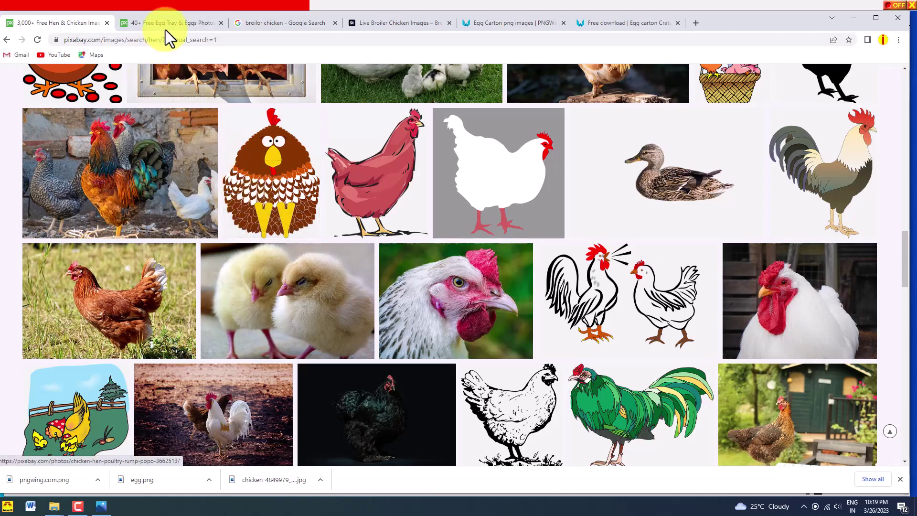
Open Pixabay in a new browser tab.
click(696, 23)
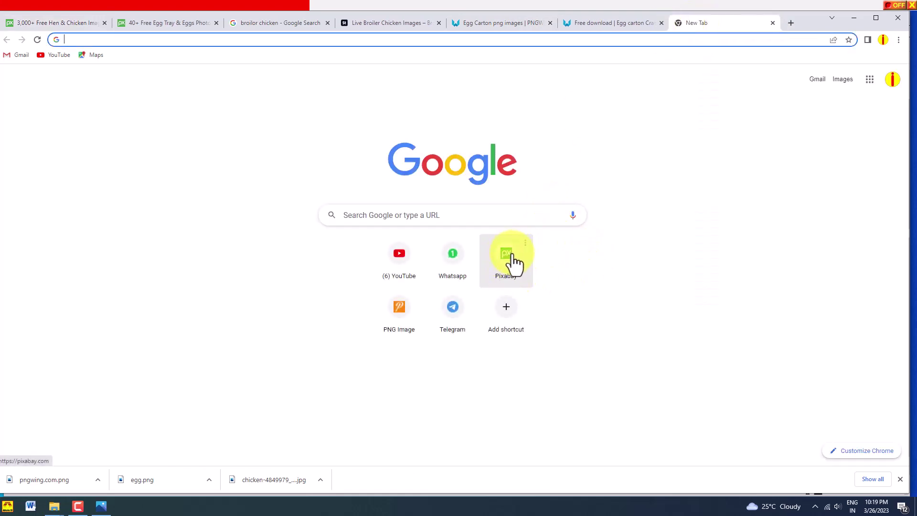
click(509, 261)
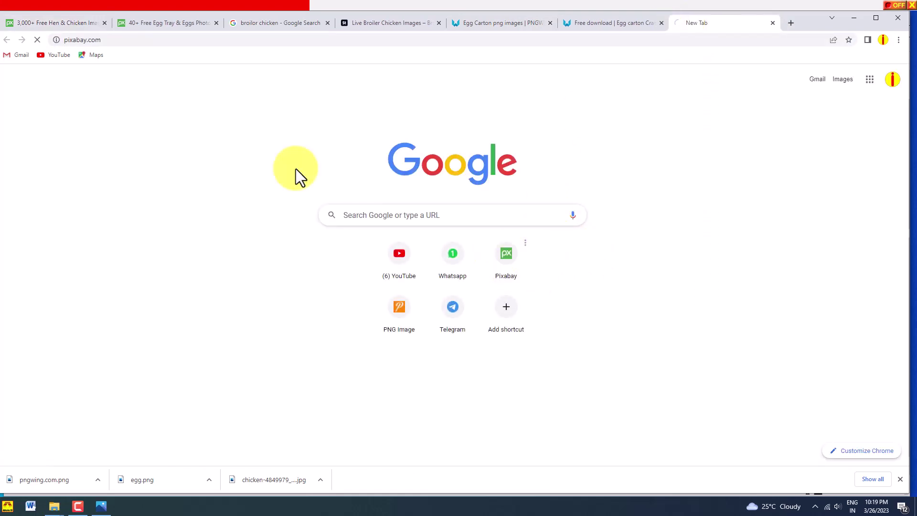
scroll(192, 286, down, 2)
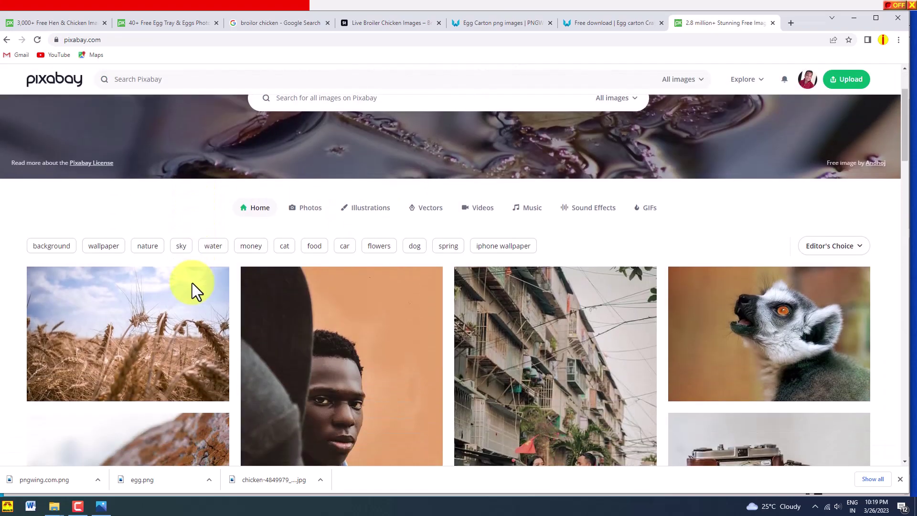
scroll(199, 282, up, 2)
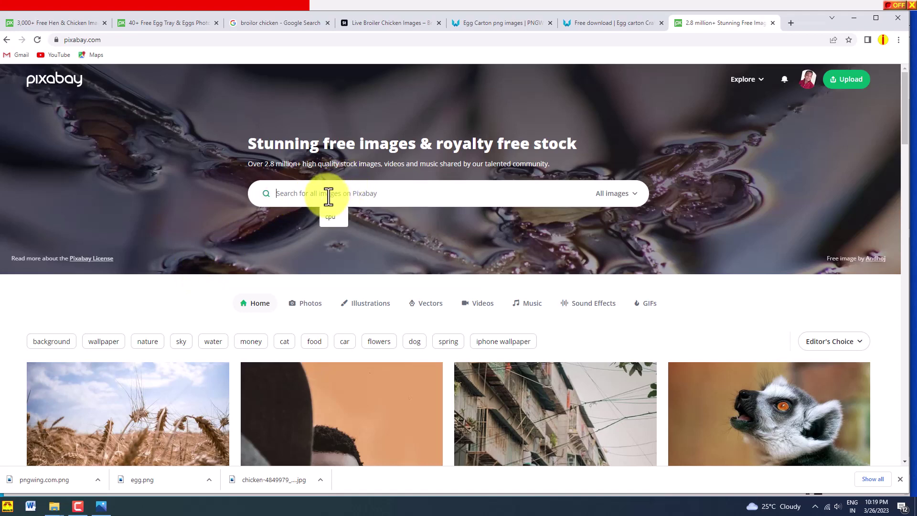
Search Pixabay for 'hen' and scroll through the image results.
text(hen)
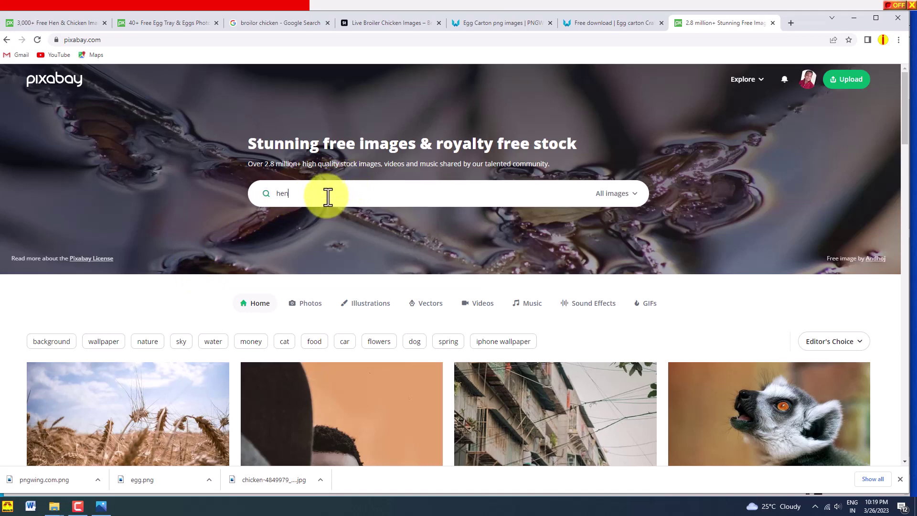
key(Return)
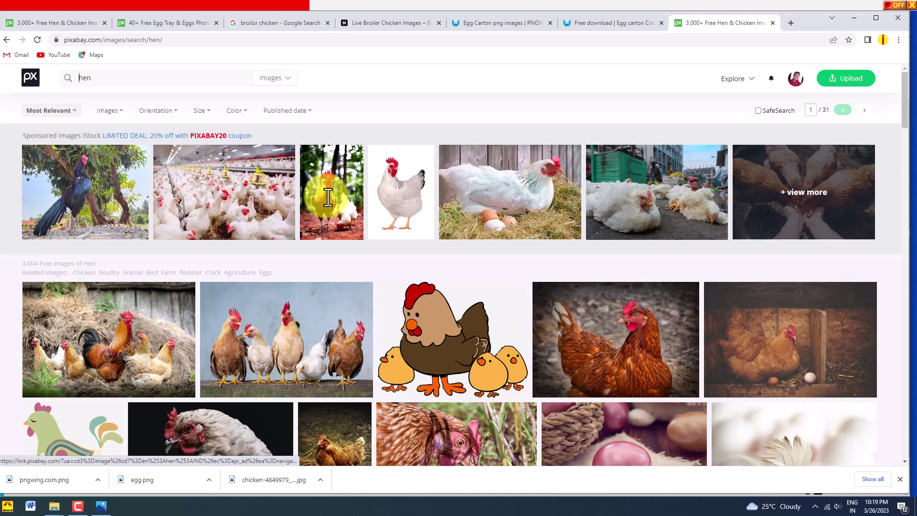
scroll(382, 315, down, 2)
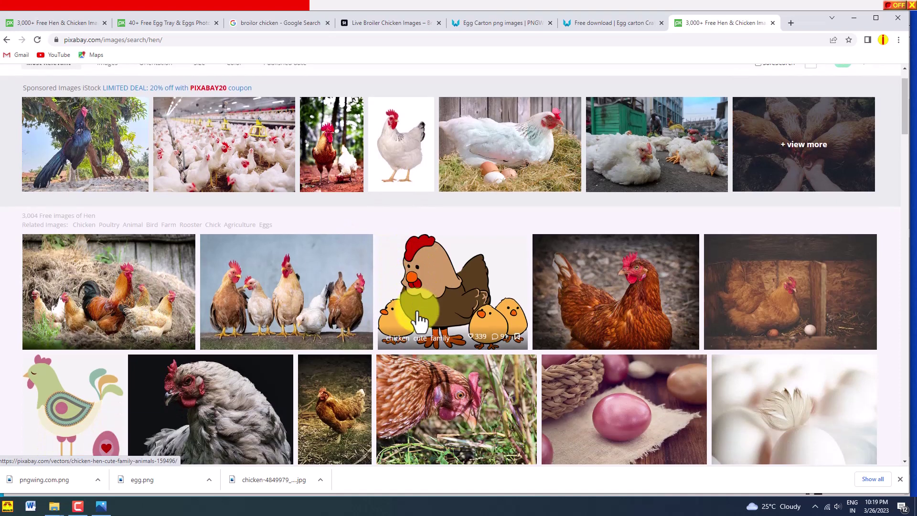
scroll(370, 305, down, 2)
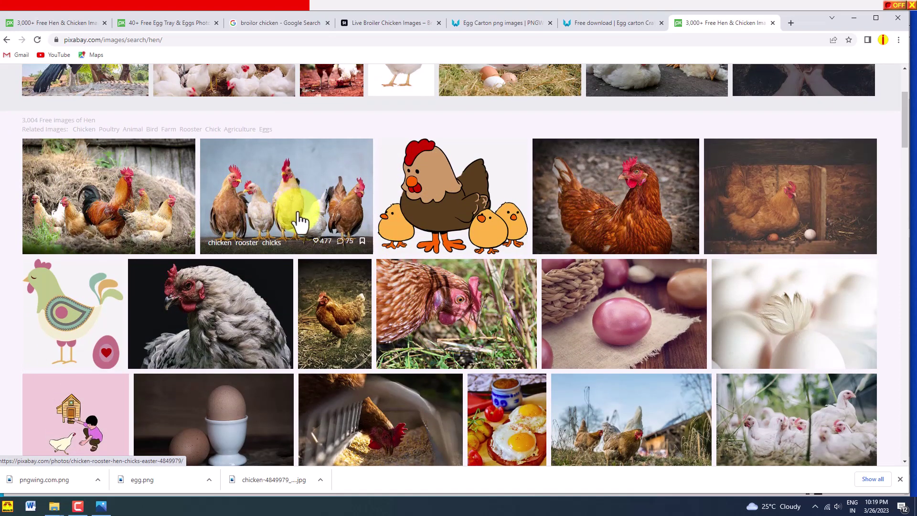
scroll(300, 221, down, 2)
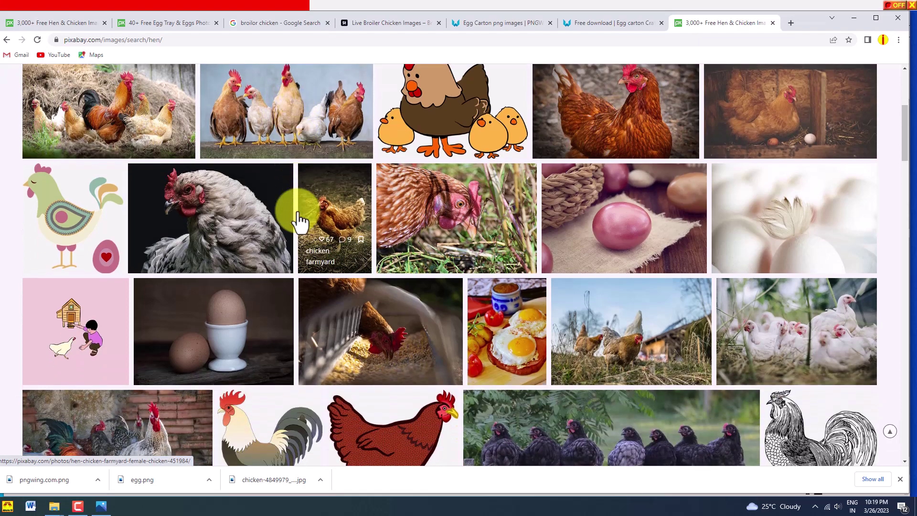
scroll(300, 221, down, 2)
scroll(300, 220, down, 4)
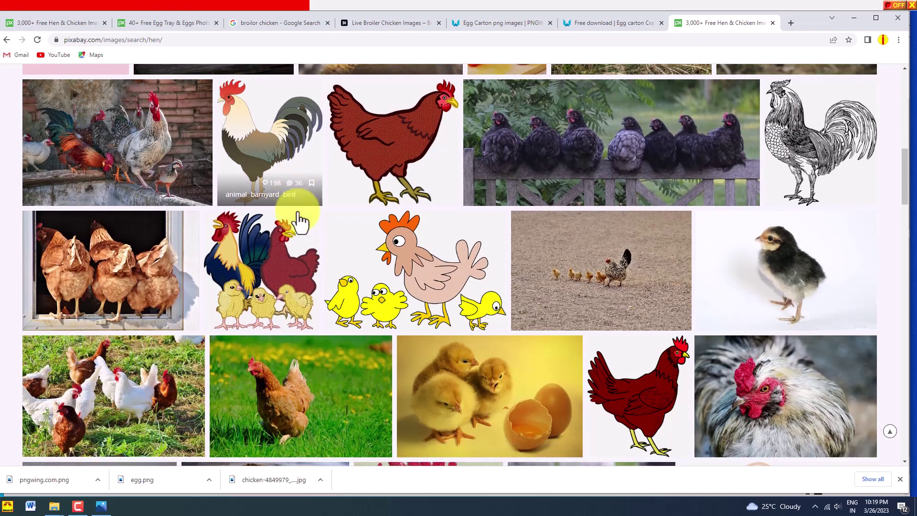
scroll(300, 220, down, 3)
scroll(300, 300, down, 3)
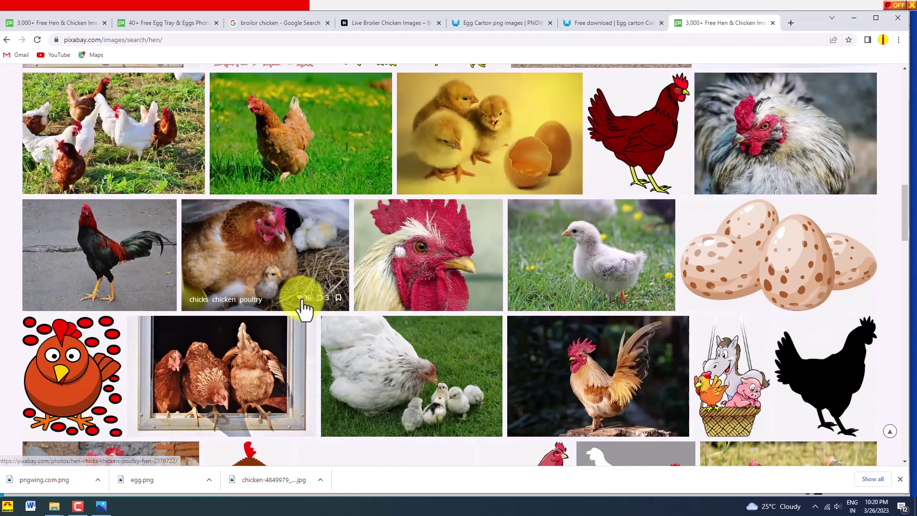
scroll(311, 292, down, 2)
scroll(312, 298, down, 2)
scroll(308, 291, down, 2)
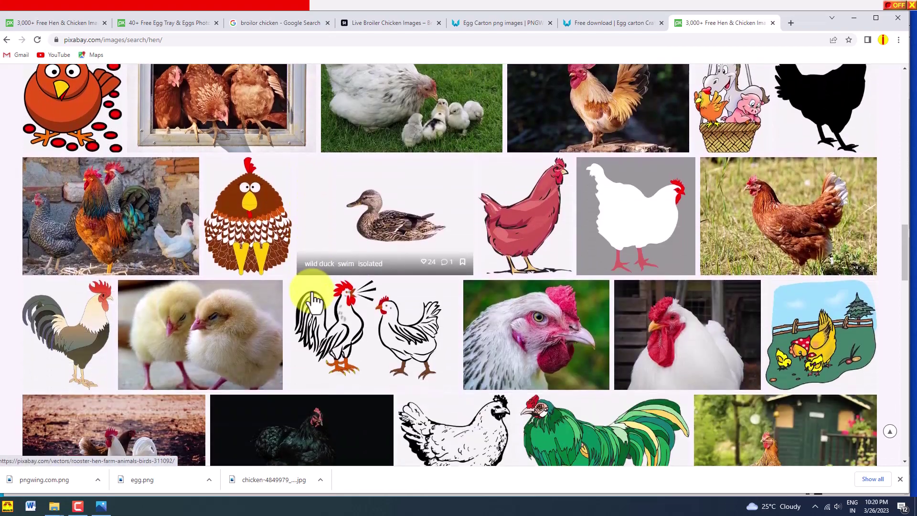
scroll(533, 351, down, 2)
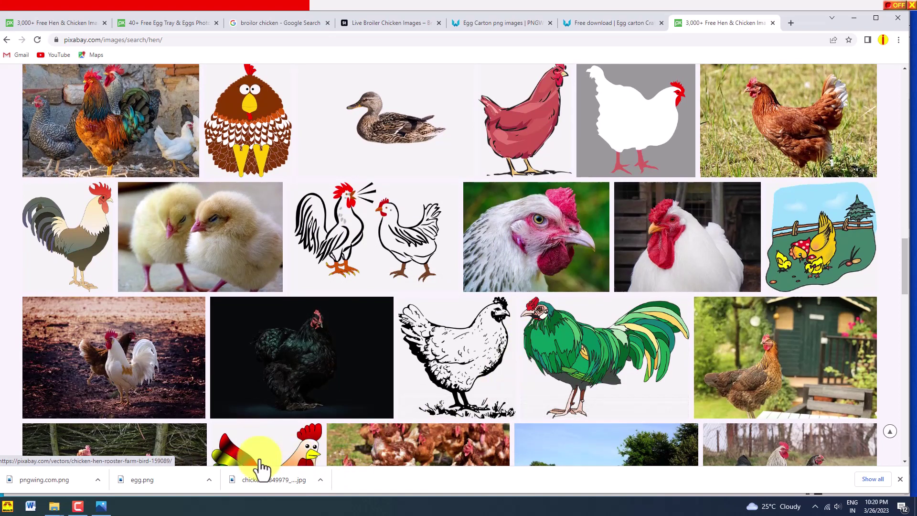
Copy the chicken, Hen, Hen_2 and pngwing.com images from the Chicken Shop_1 folder.
click(54, 507)
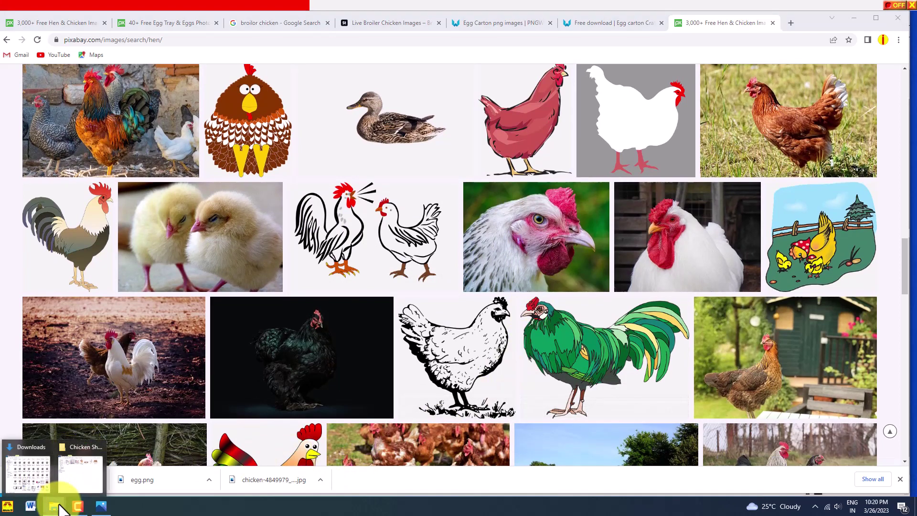
click(77, 485)
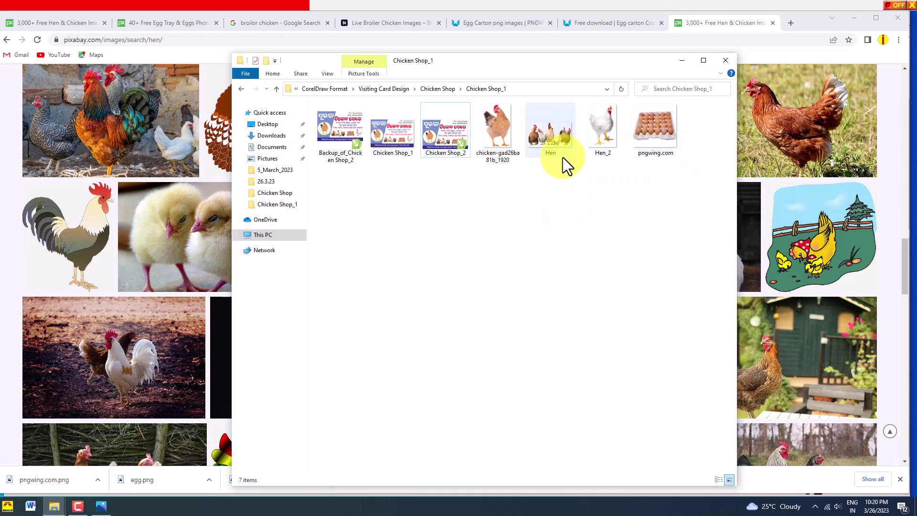
drag(490, 176, 678, 132)
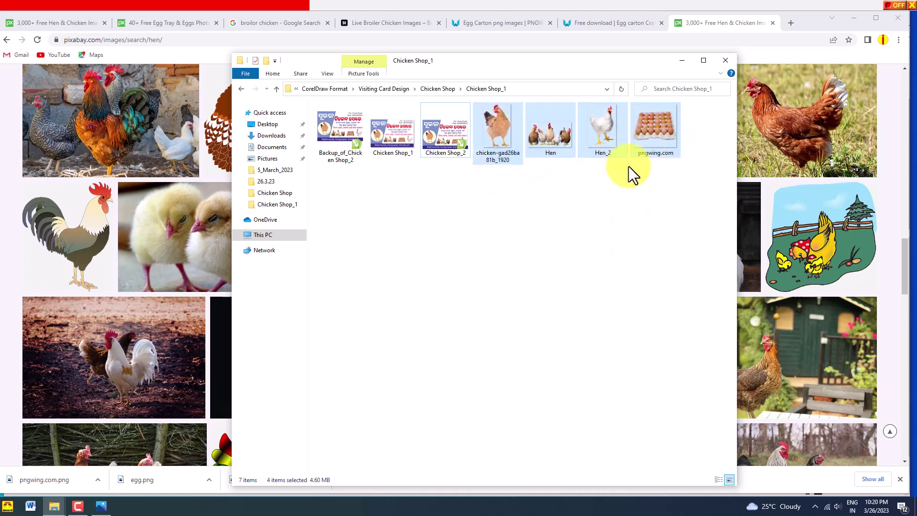
click(623, 183)
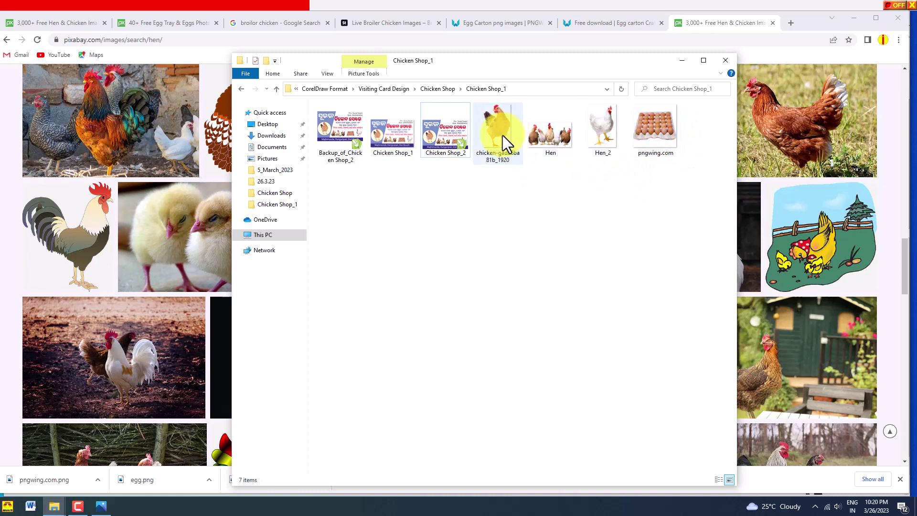
mouse_move(603, 129)
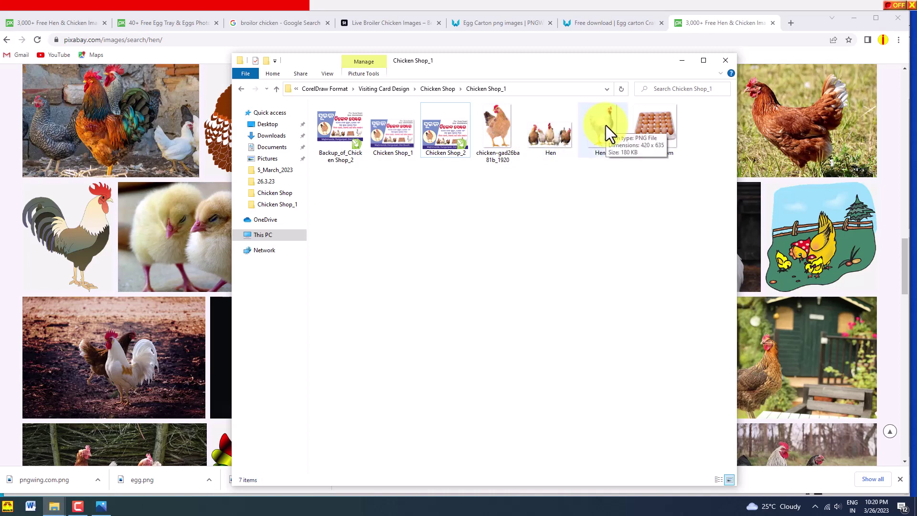
drag(695, 182, 503, 130)
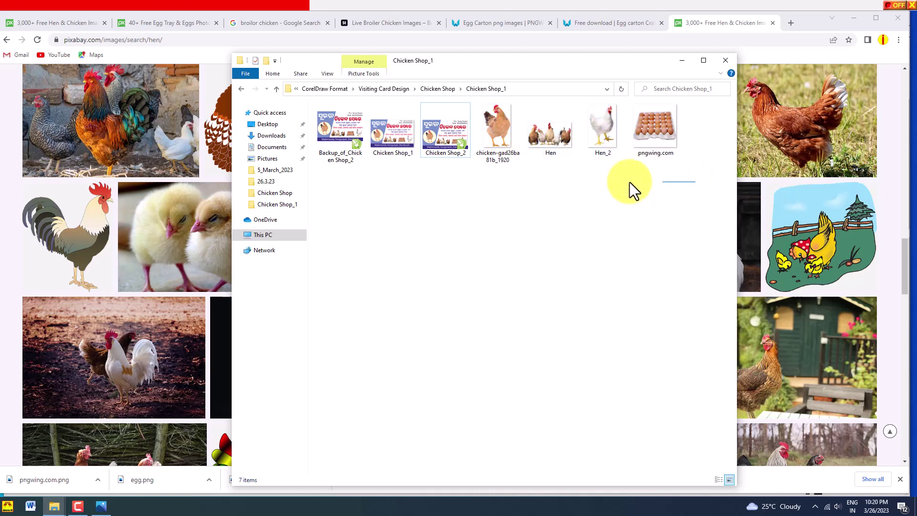
right_click(502, 130)
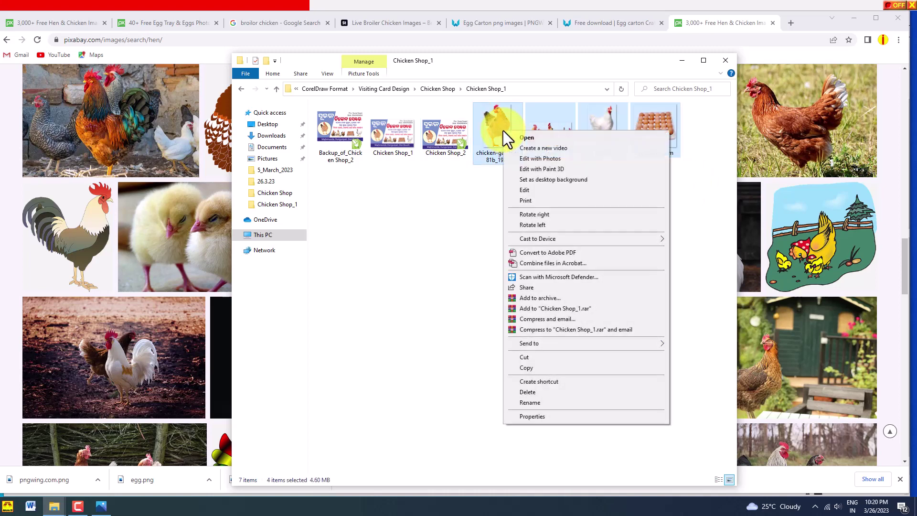
click(523, 367)
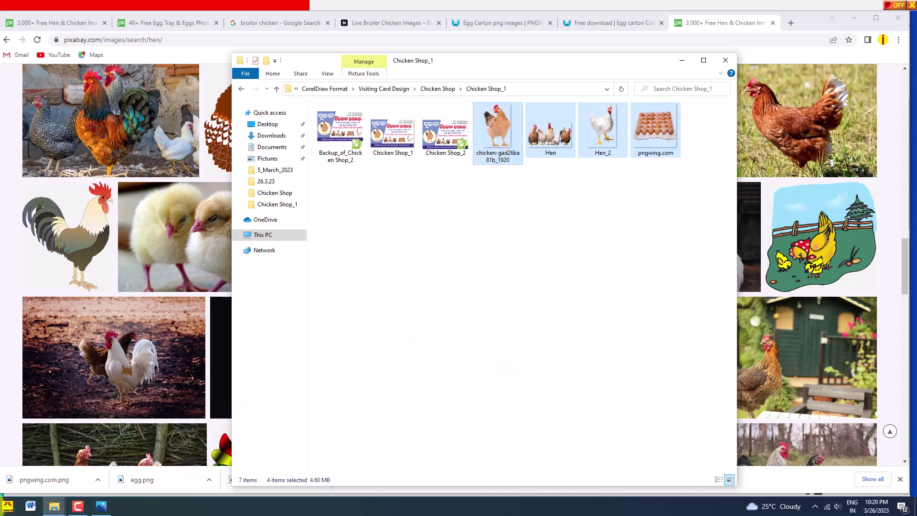
click(78, 506)
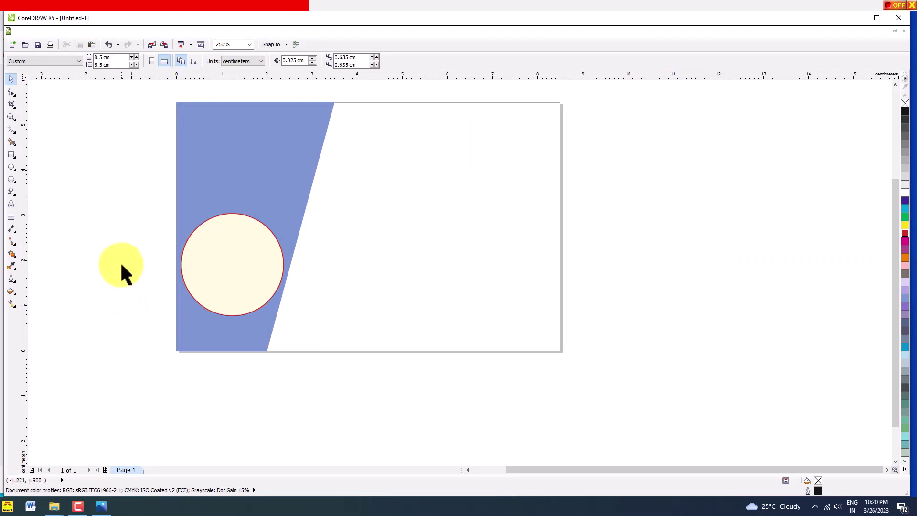
Paste the copied images and shrink the chicken group to about 15 percent.
key(ctrl+v)
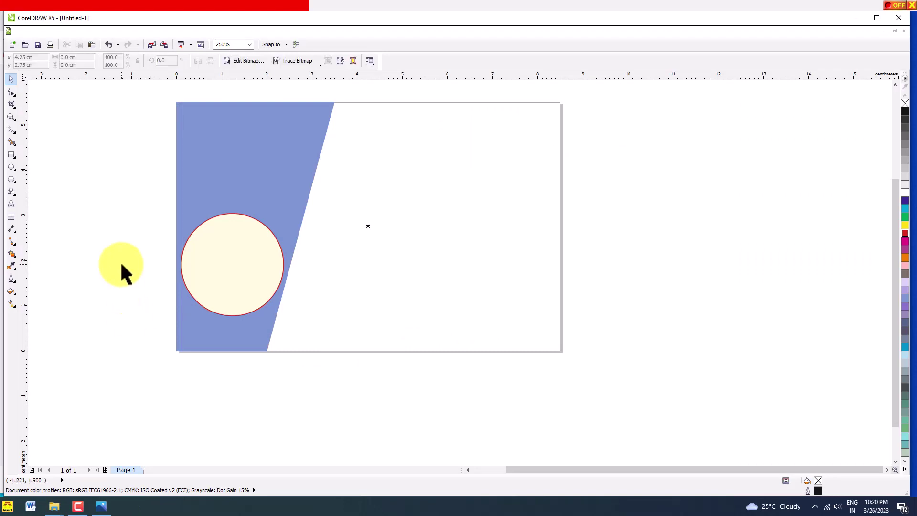
scroll(304, 278, down, 4)
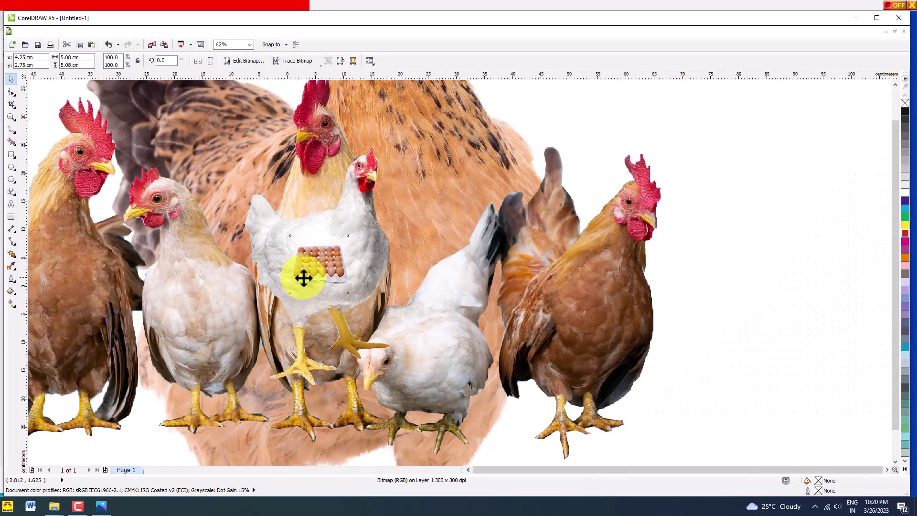
key(Escape)
scroll(334, 105, up, 2)
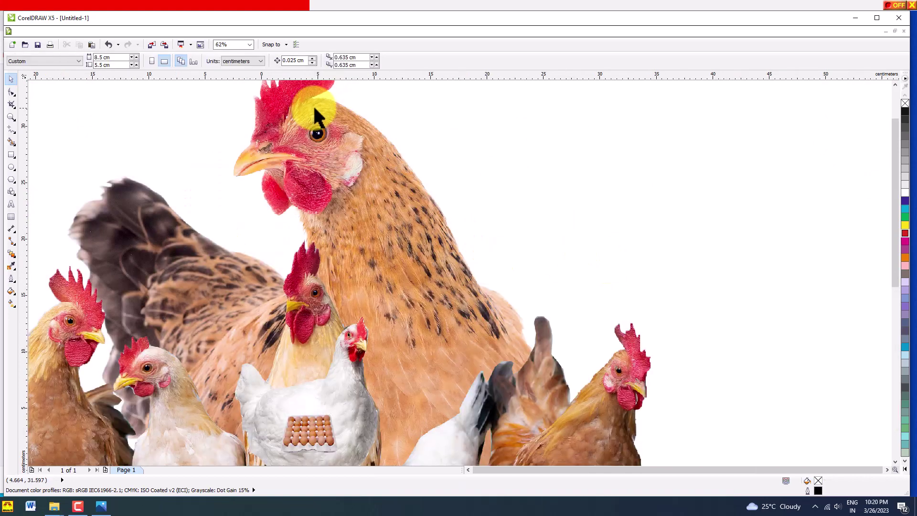
scroll(313, 104, up, 3)
scroll(295, 203, down, 2)
scroll(293, 203, down, 1)
scroll(294, 205, down, 2)
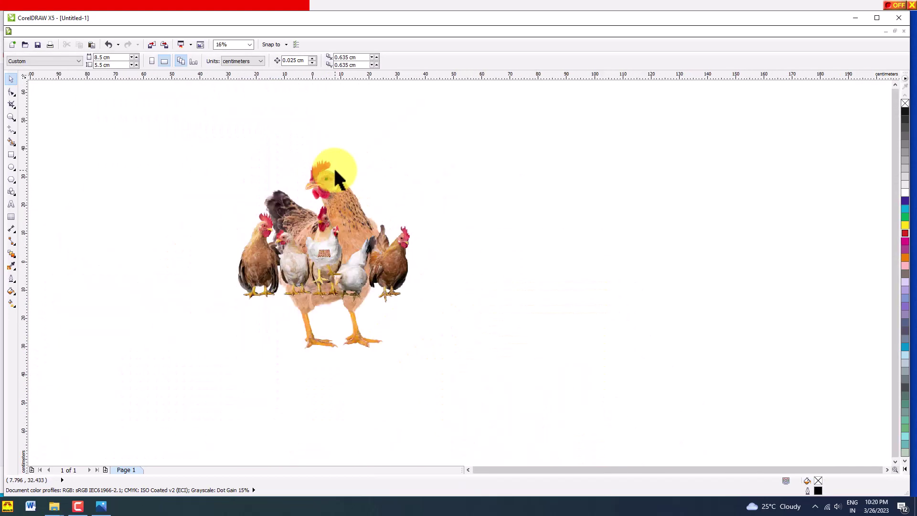
scroll(340, 210, up, 1)
click(428, 205)
drag(429, 205, 698, 233)
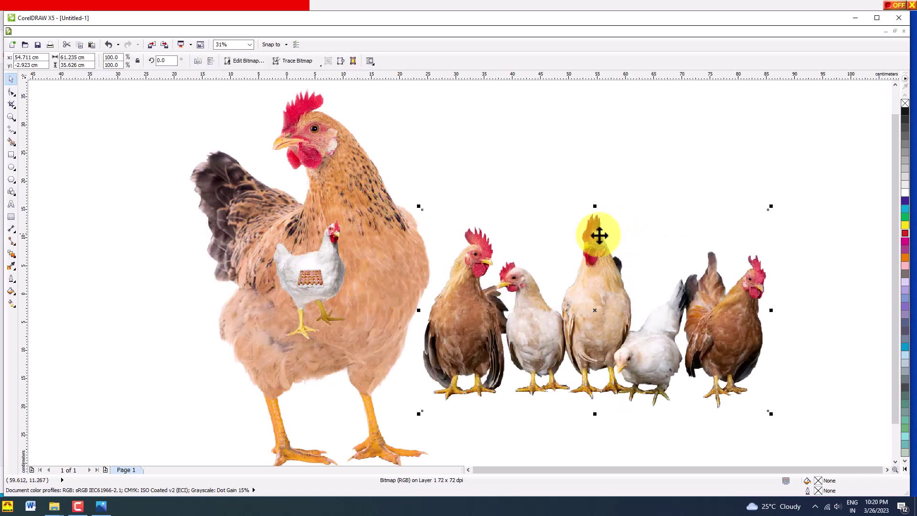
drag(561, 221, 573, 155)
drag(785, 135, 608, 306)
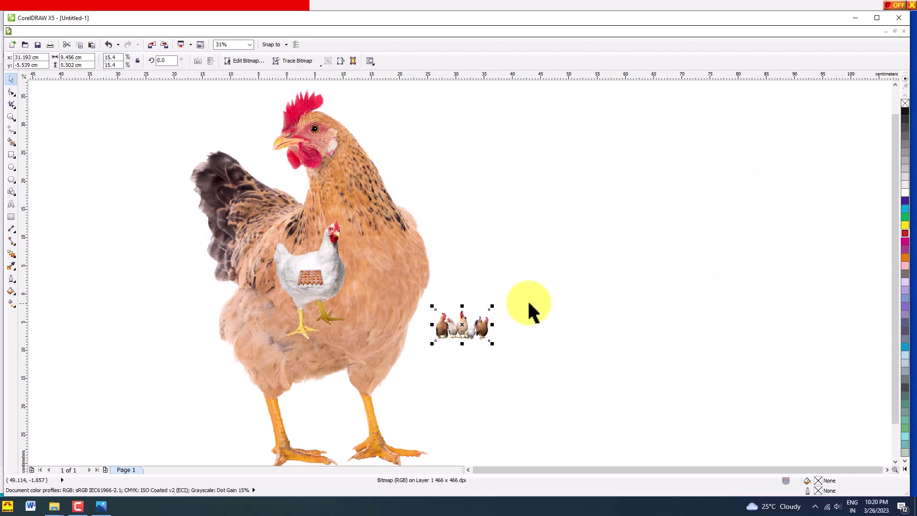
Shrink the hen, arrange the chickens beside the egg tray, and shrink the tray to 3.82 cm.
click(374, 242)
drag(432, 88, 345, 290)
scroll(344, 290, up, 4)
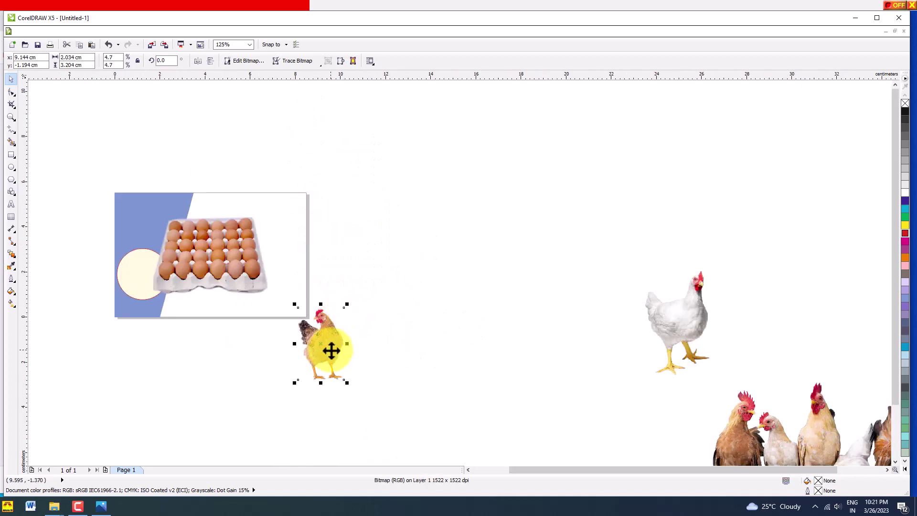
drag(327, 348, 109, 278)
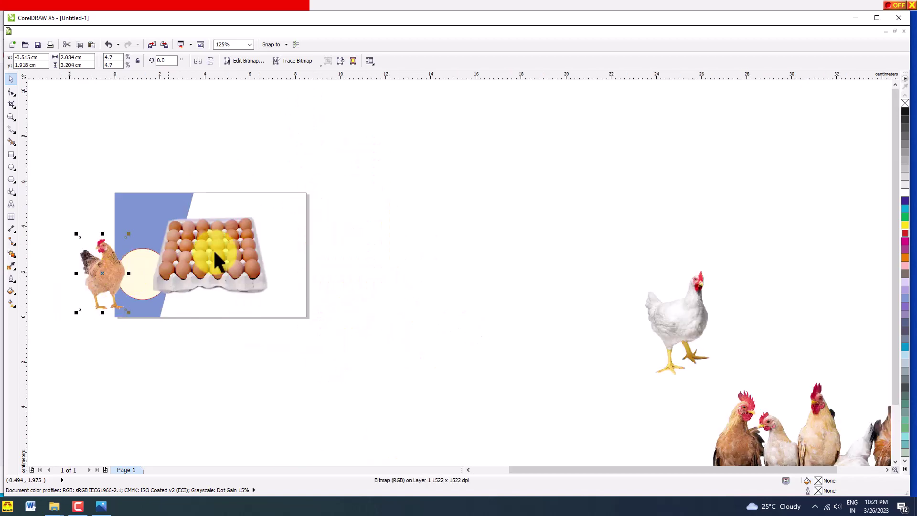
drag(678, 325, 338, 255)
click(677, 384)
drag(677, 384, 352, 203)
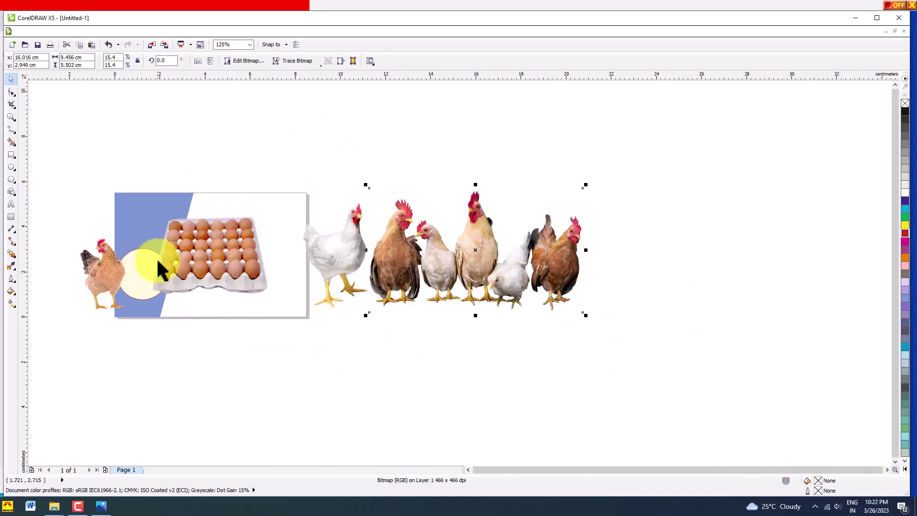
drag(197, 251, 246, 272)
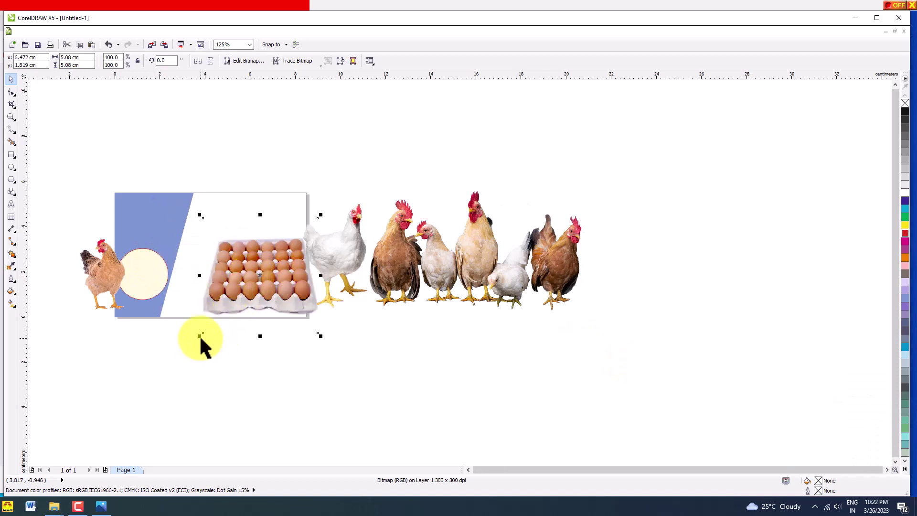
drag(199, 336, 228, 306)
Size the hen to 1.537 × 2.42 cm, overlapping the circle's right edge.
scroll(160, 293, up, 2)
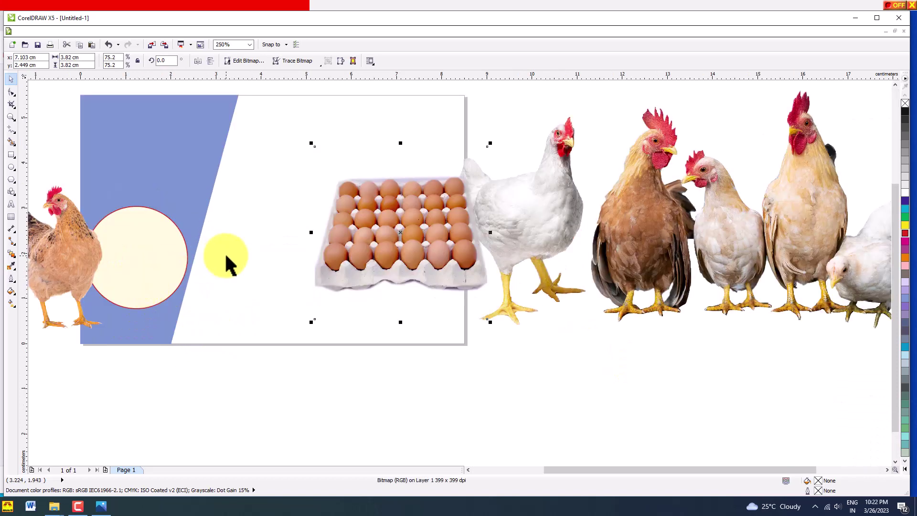
scroll(228, 263, down, 2)
scroll(168, 253, up, 2)
click(166, 237)
mouse_move(166, 237)
mouse_down()
mouse_move(295, 257)
mouse_move(276, 265)
mouse_up()
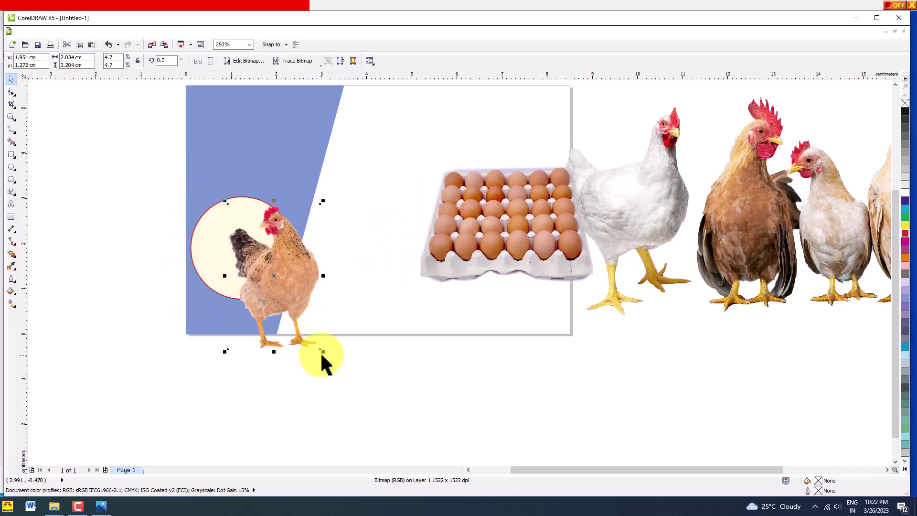
drag(323, 350, 288, 296)
scroll(279, 281, up, 2)
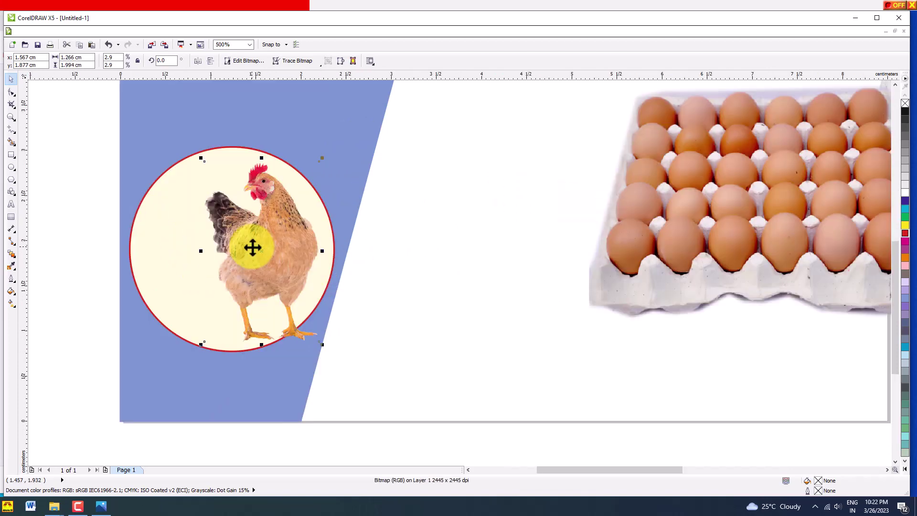
drag(264, 253, 356, 252)
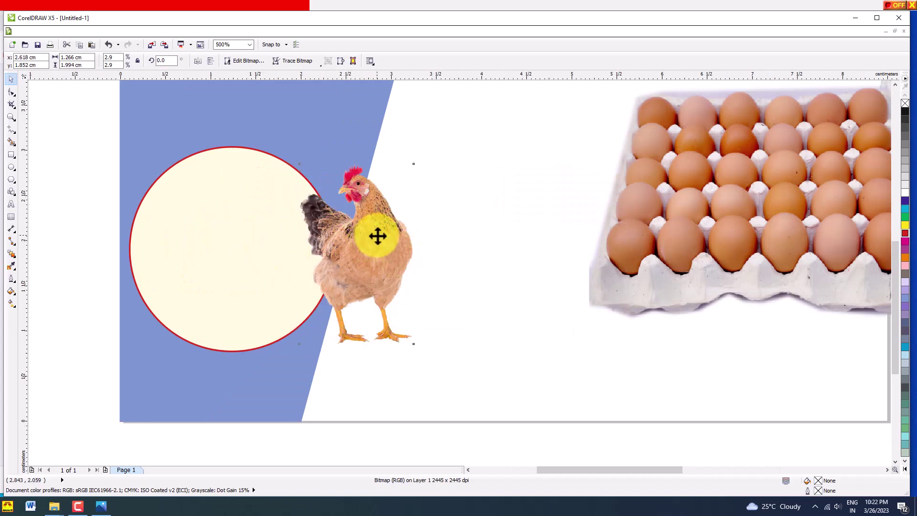
drag(376, 236, 402, 228)
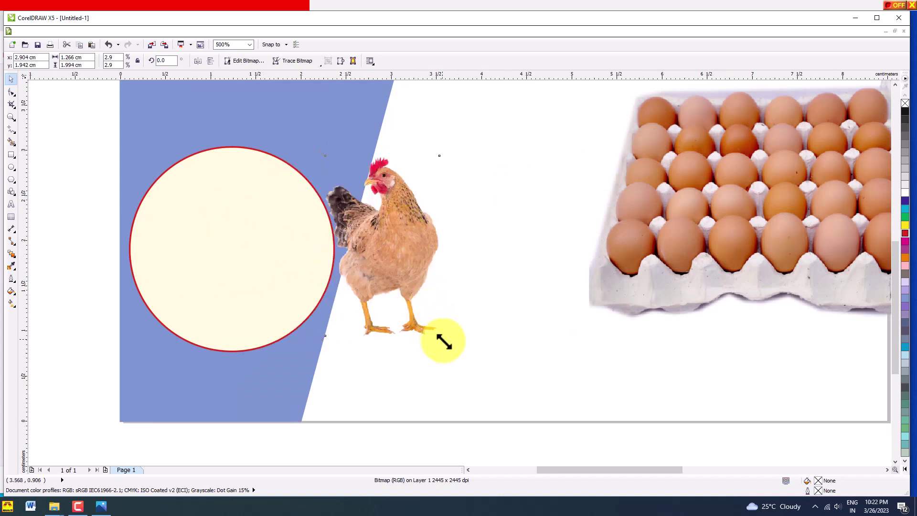
drag(443, 341, 471, 380)
drag(411, 286, 359, 275)
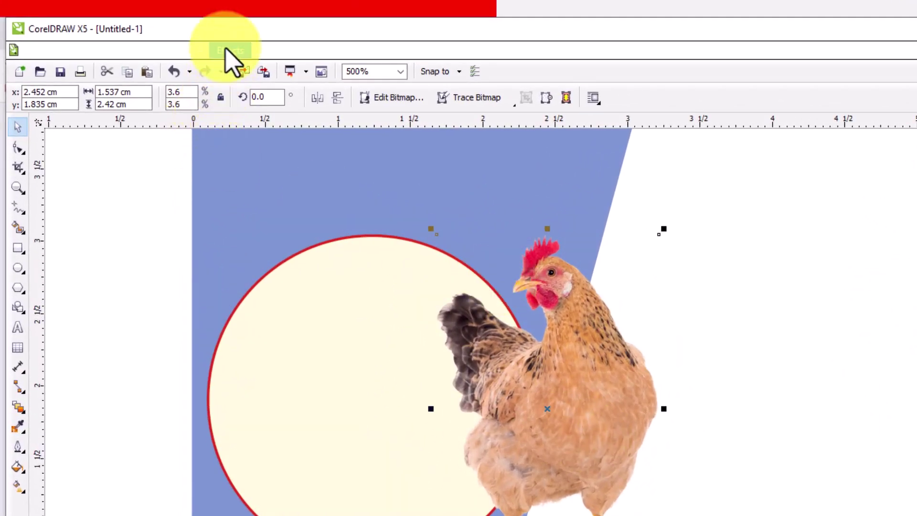
PowerClip the hen inside the cream circle using Place Inside Container.
click(224, 51)
mouse_move(256, 265)
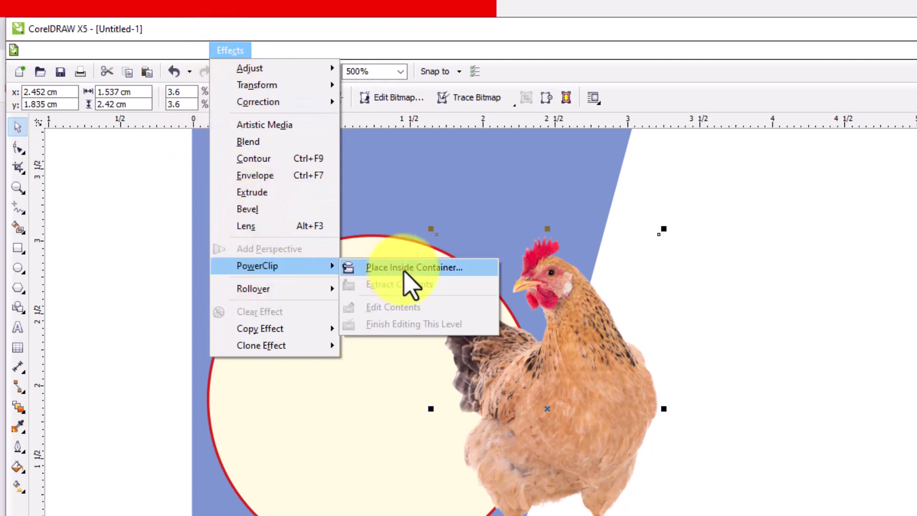
click(410, 268)
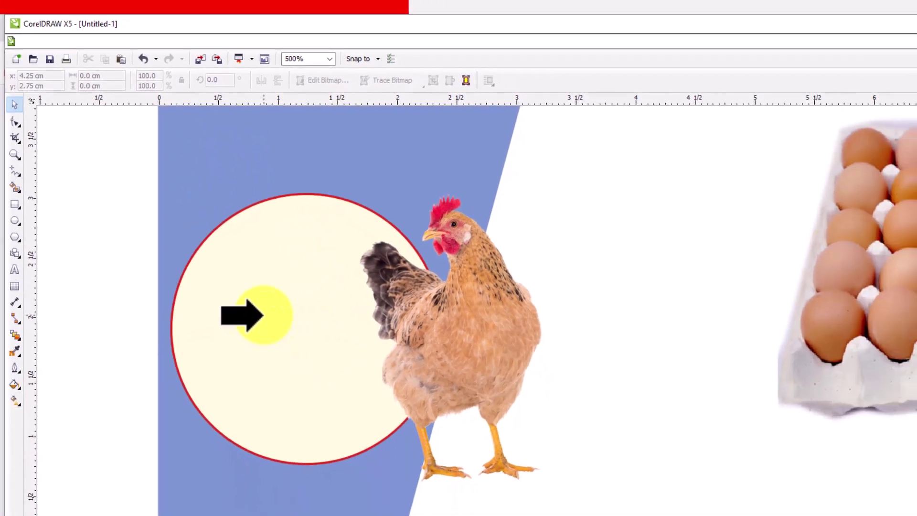
click(263, 315)
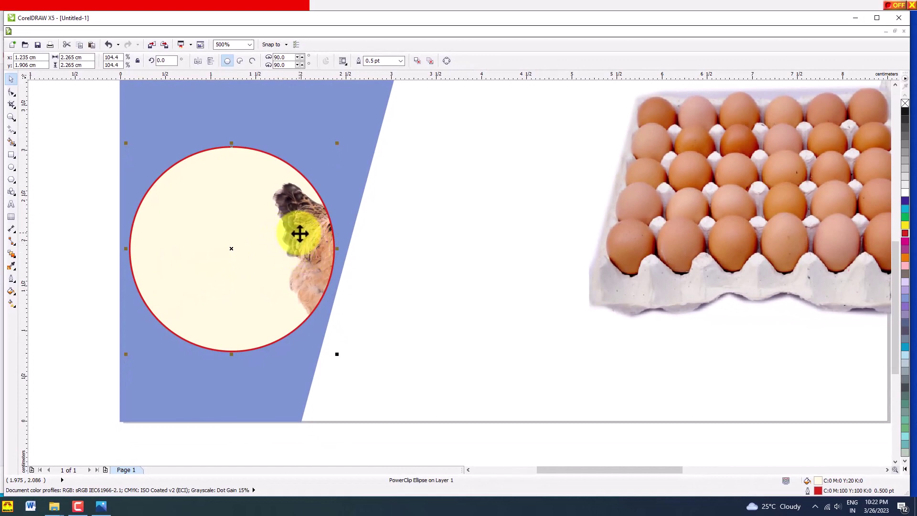
Shrink the clipped hen to 1.292 × 2.035 cm and centre it inside the cream circle.
ctrl+click(300, 231)
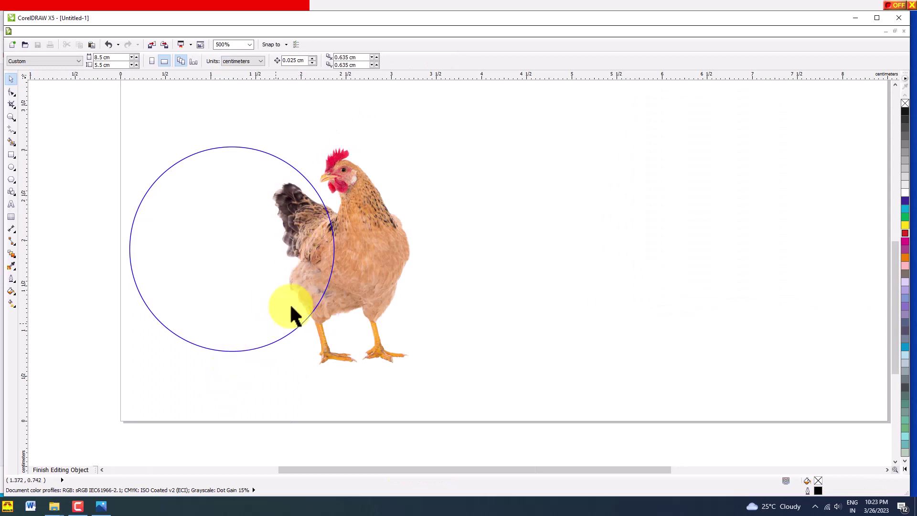
click(374, 255)
drag(378, 254, 269, 259)
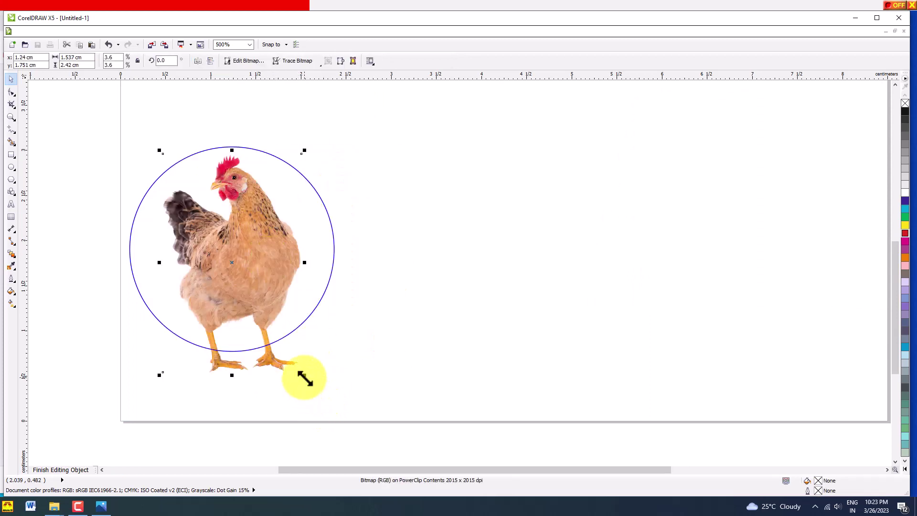
drag(304, 378, 285, 356)
drag(245, 266, 256, 268)
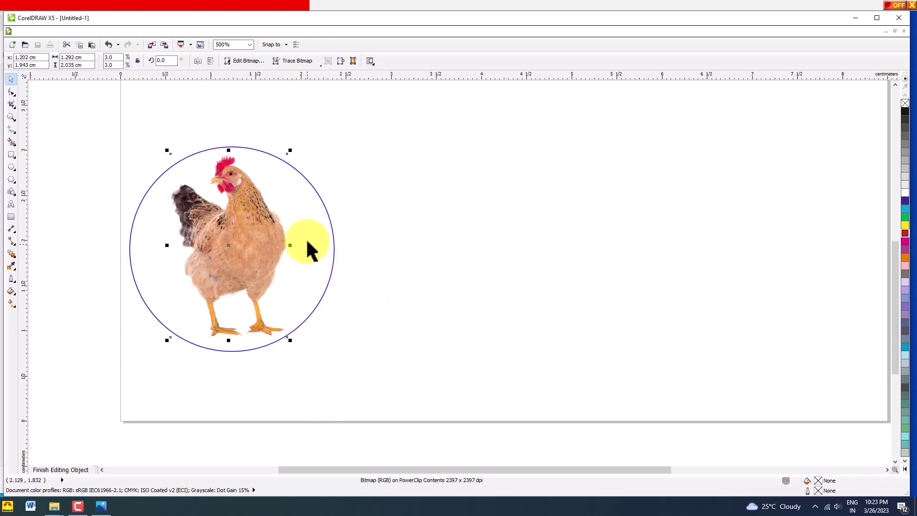
click(68, 469)
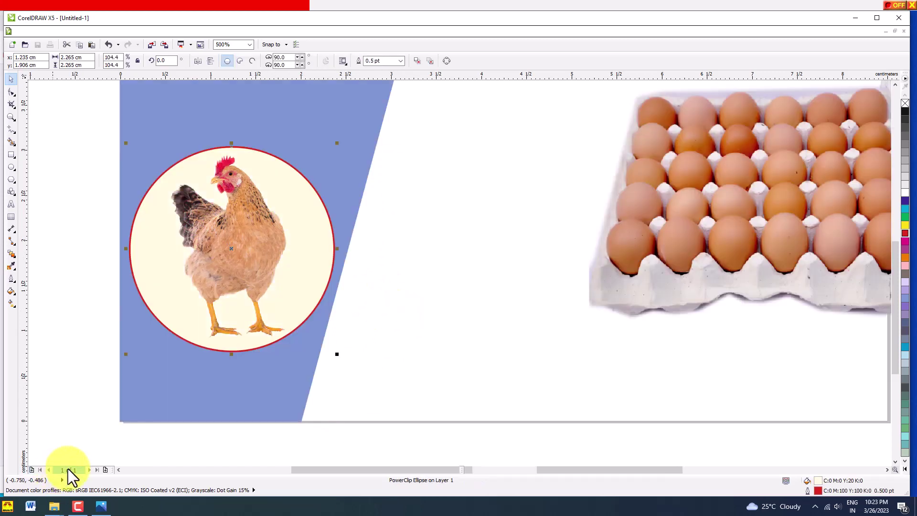
scroll(66, 246, down, 1)
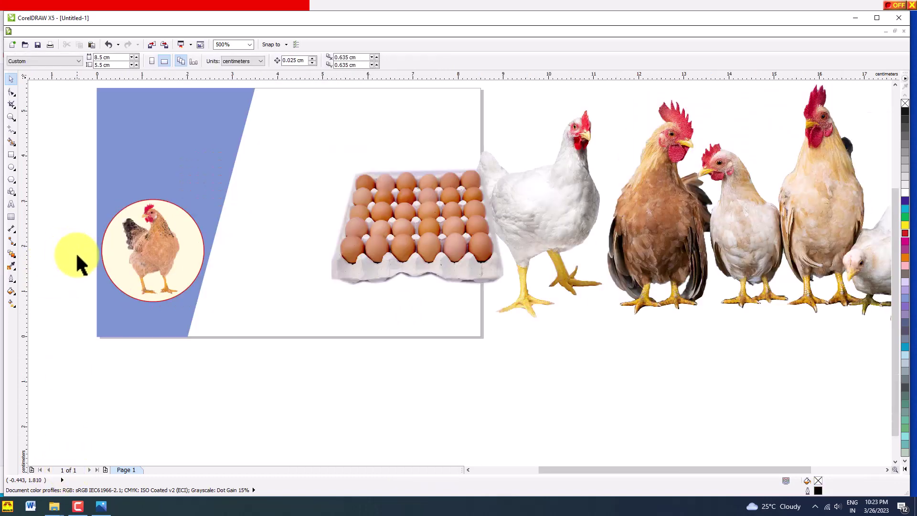
scroll(322, 249, down, 1)
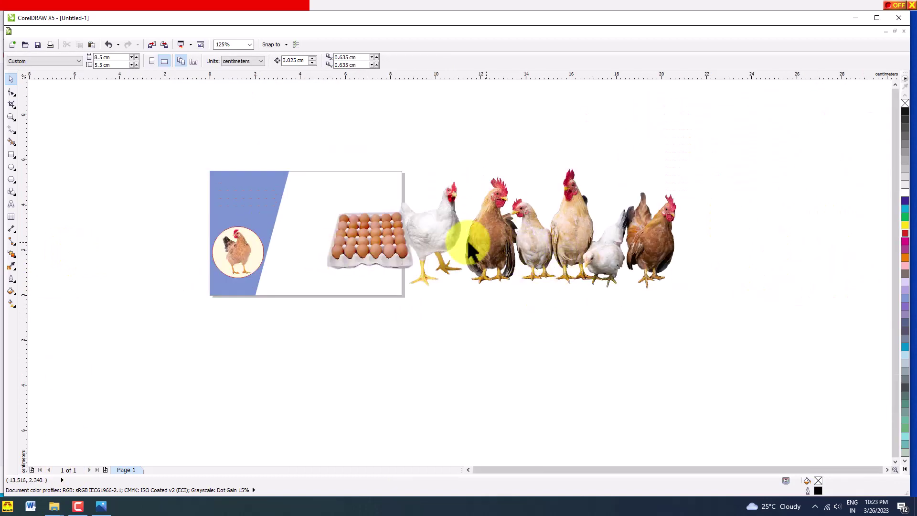
Move the egg tray photo up and left, then trim the white margin above it.
click(390, 249)
scroll(391, 250, up, 1)
mouse_move(370, 250)
mouse_down()
mouse_move(249, 202)
mouse_move(337, 231)
mouse_up()
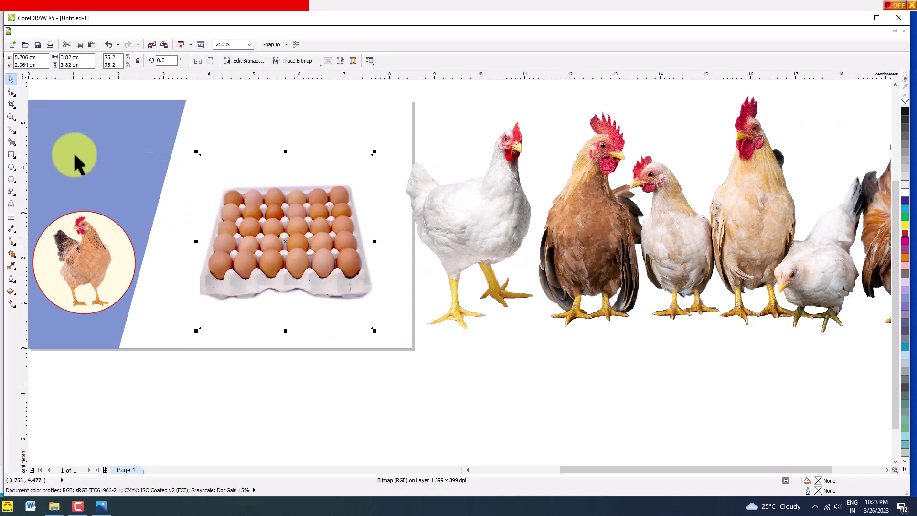
click(11, 92)
drag(183, 139, 375, 162)
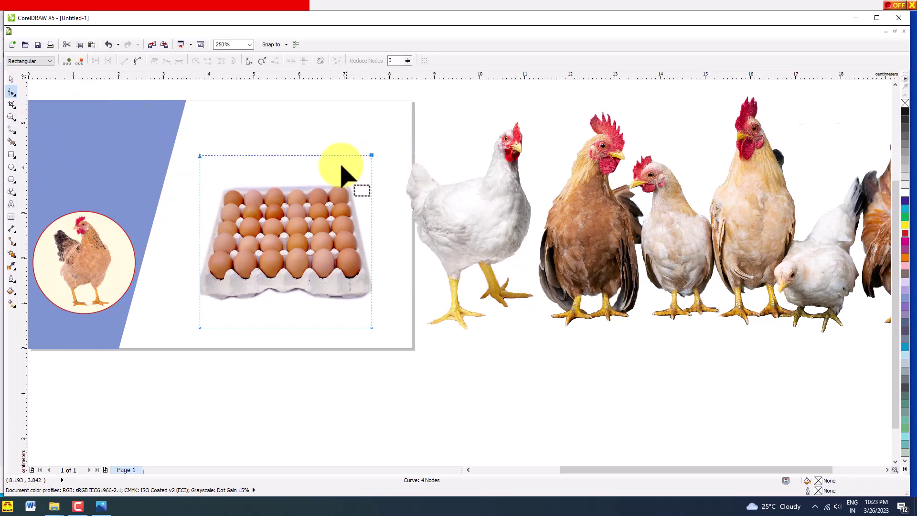
click(286, 163)
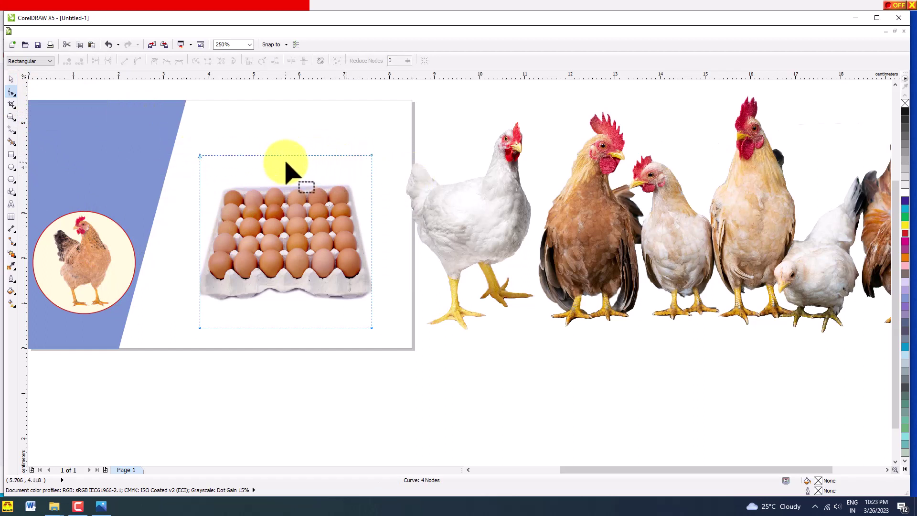
drag(286, 163, 286, 194)
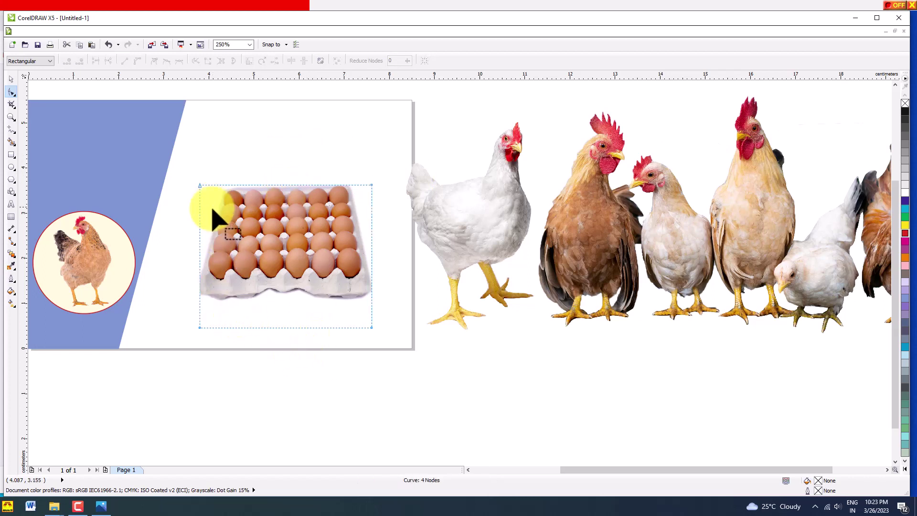
Trim the white margin below the egg tray and shrink it to about a third.
drag(391, 356, 165, 308)
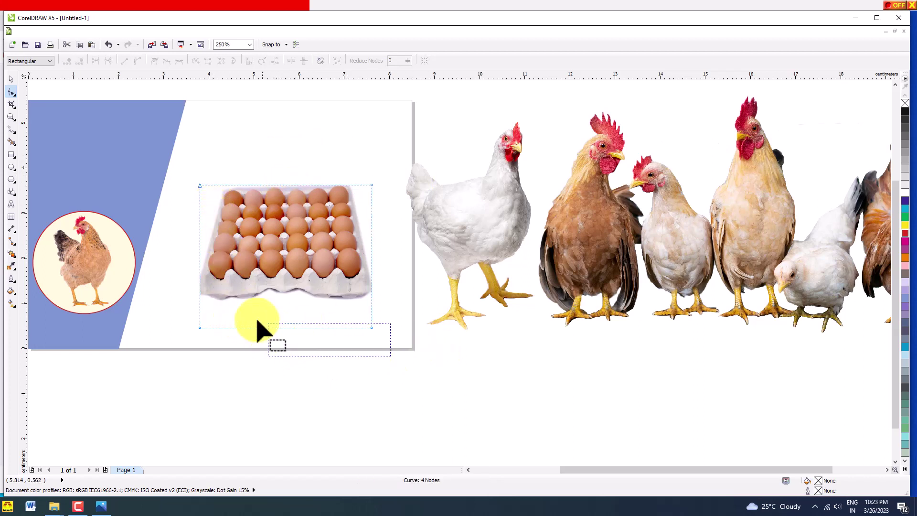
drag(422, 364, 173, 305)
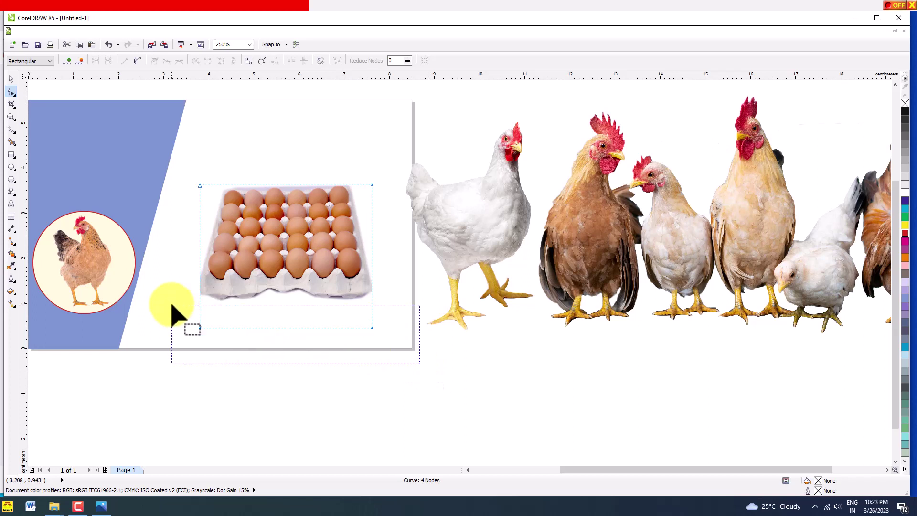
drag(288, 330, 288, 302)
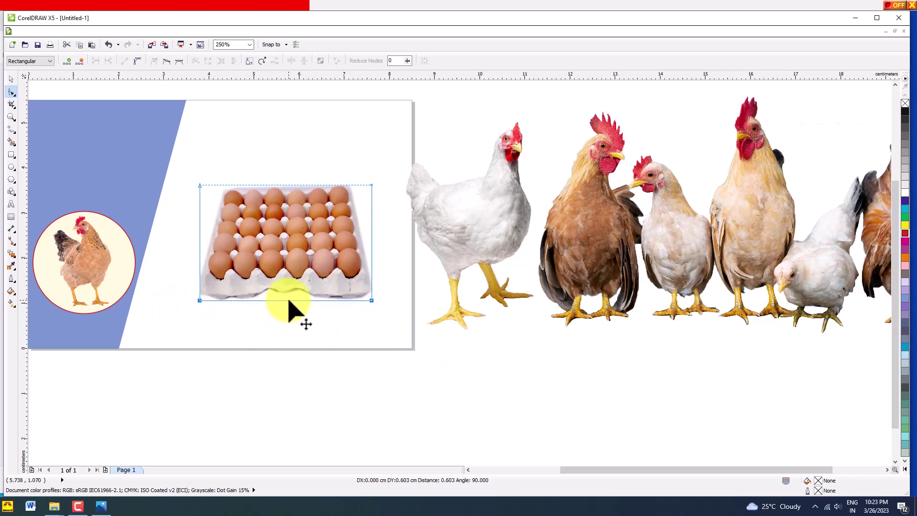
click(11, 79)
drag(375, 181, 276, 247)
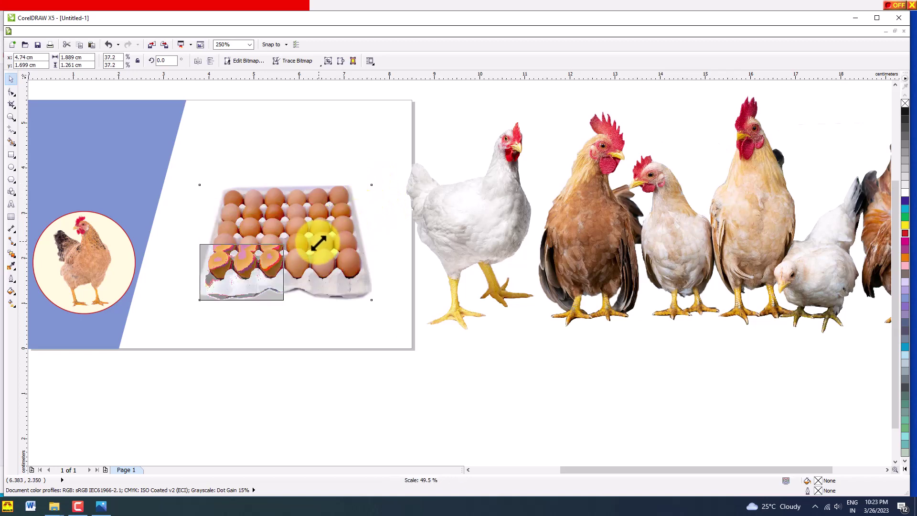
Line up the egg tray, the shrunken white chicken and the hen group (about 43%) across the card.
drag(245, 280, 332, 281)
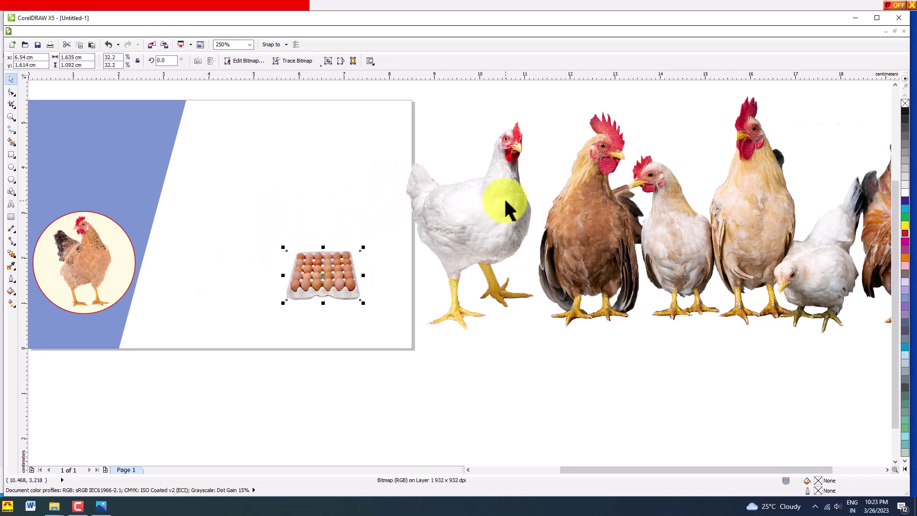
drag(506, 208, 461, 176)
mouse_move(401, 217)
mouse_down()
mouse_move(510, 135)
mouse_move(463, 232)
mouse_move(471, 236)
mouse_up()
drag(557, 231, 482, 243)
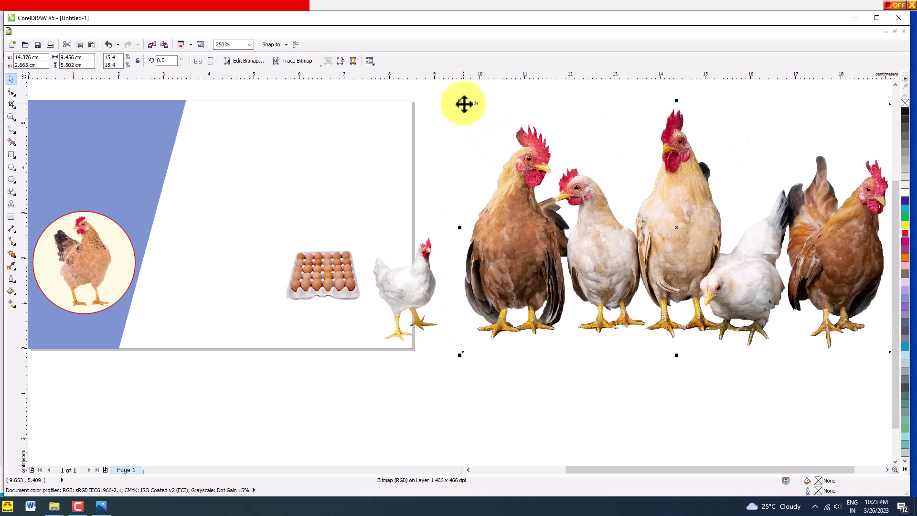
drag(463, 104, 621, 246)
mouse_move(716, 287)
mouse_down()
mouse_move(570, 286)
mouse_move(235, 259)
mouse_up()
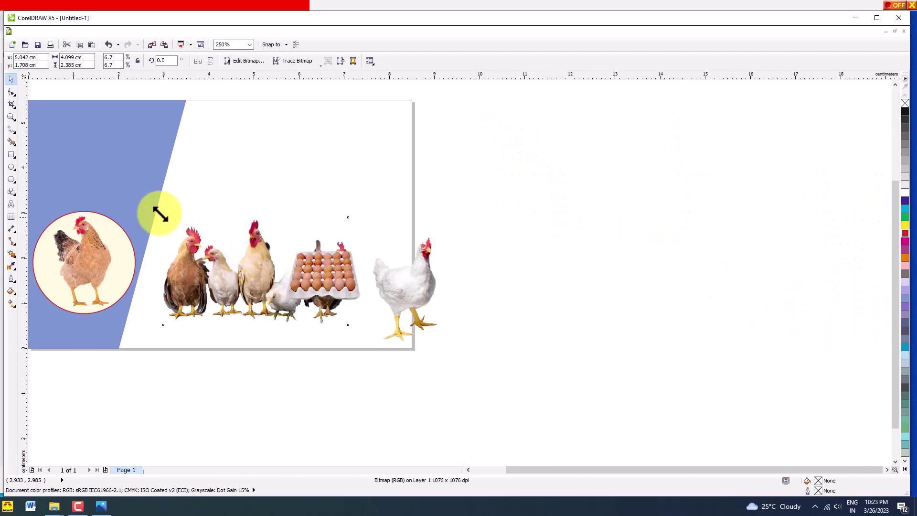
mouse_move(160, 213)
mouse_down()
mouse_move(191, 238)
mouse_move(191, 254)
mouse_up()
Mirror the white chicken horizontally so it faces left toward the egg tray.
click(399, 267)
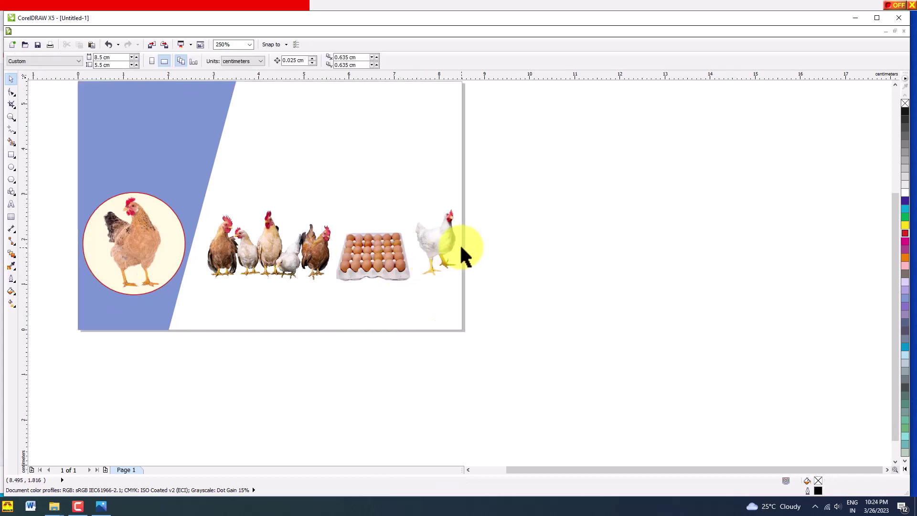
scroll(446, 243, up, 2)
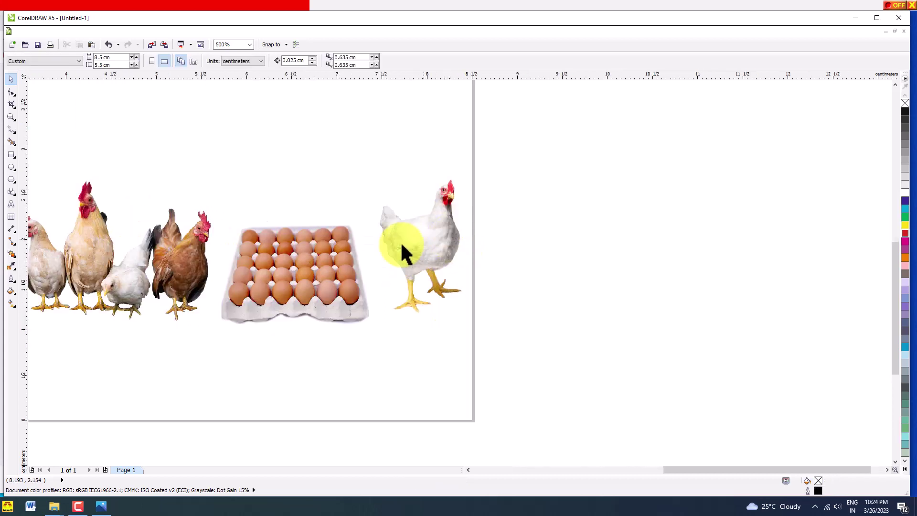
click(439, 230)
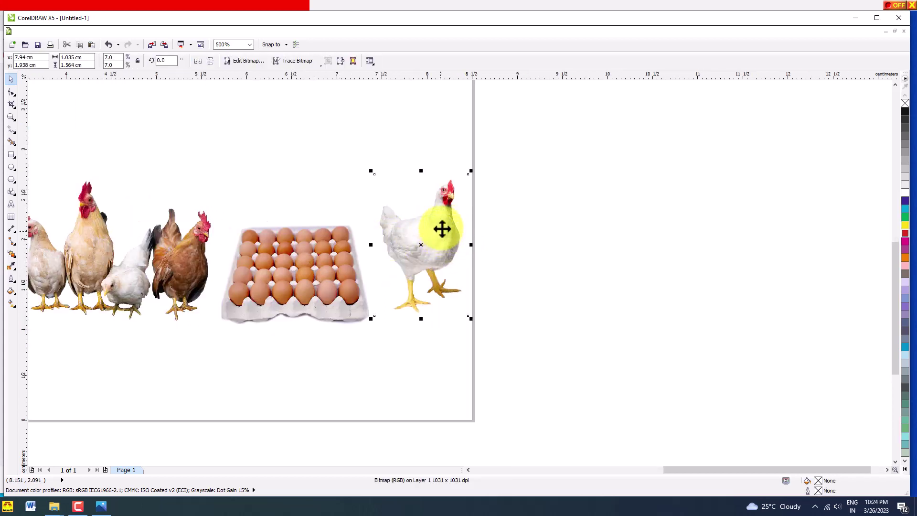
click(199, 63)
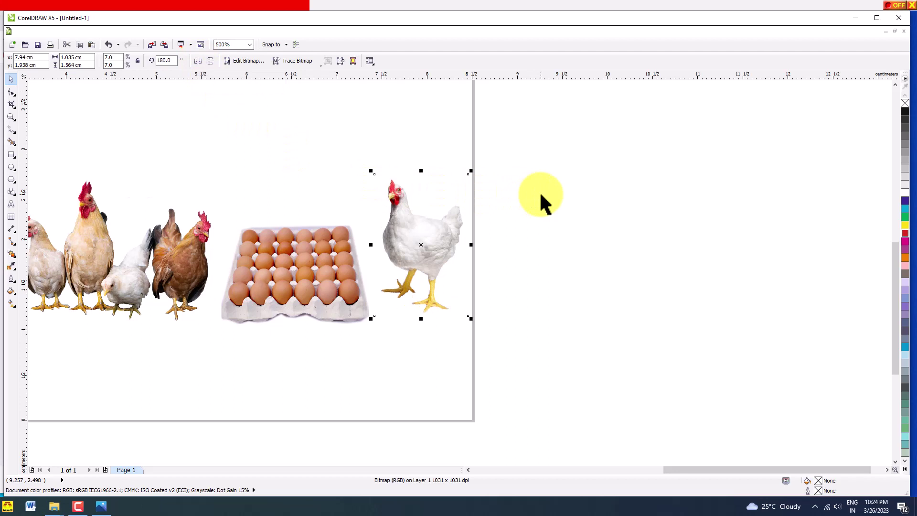
scroll(539, 191, down, 2)
click(499, 193)
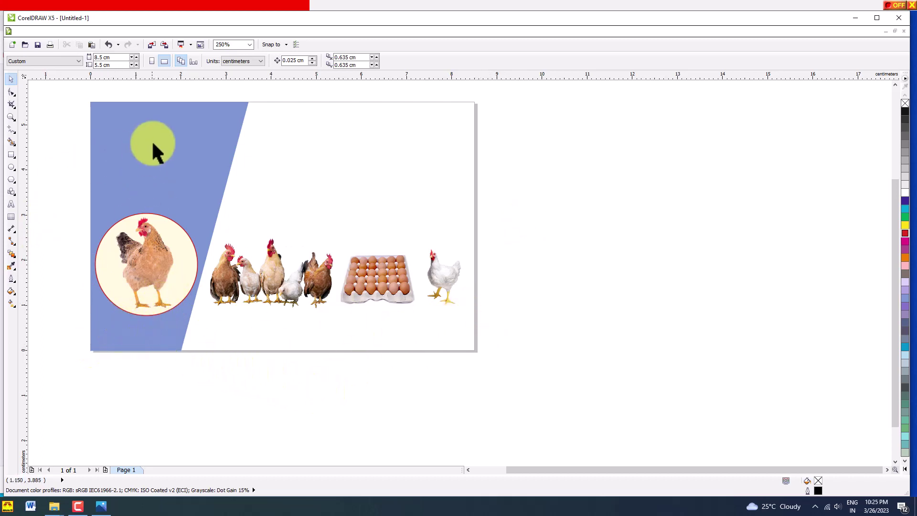
Add placeholder text 'fsrew' at the card's top and set it in AkrutiOriSantosh-99.
click(12, 204)
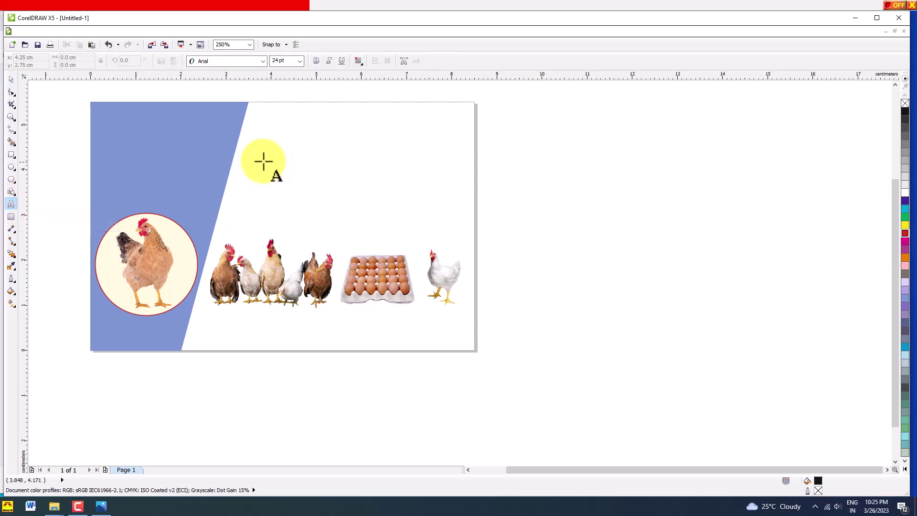
text(fsrew)
double_click(288, 154)
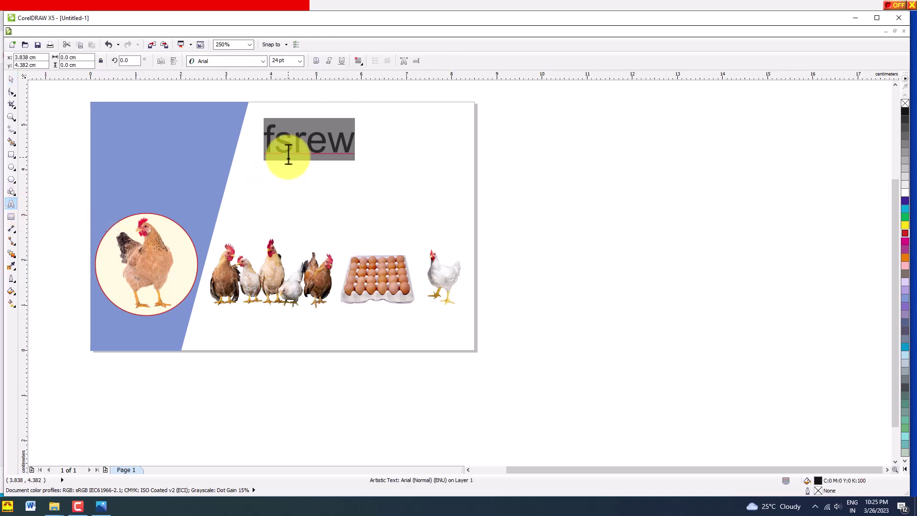
click(246, 62)
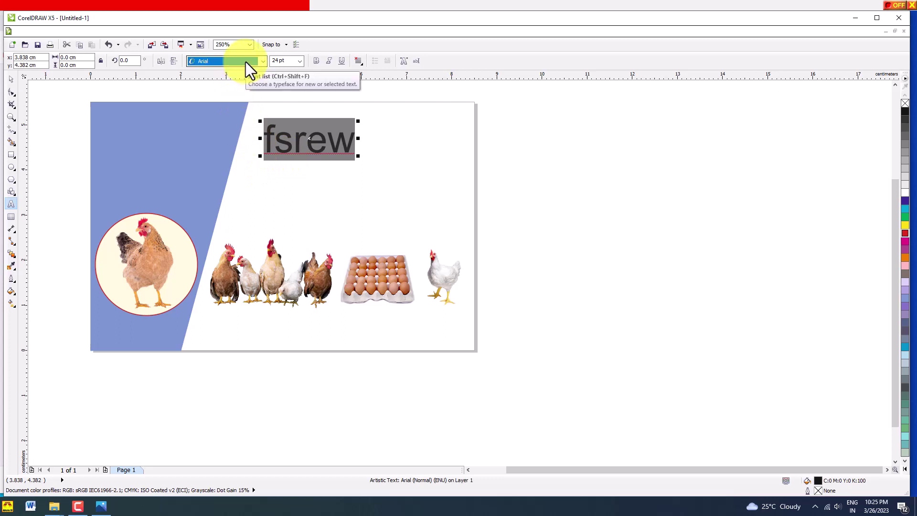
click(245, 61)
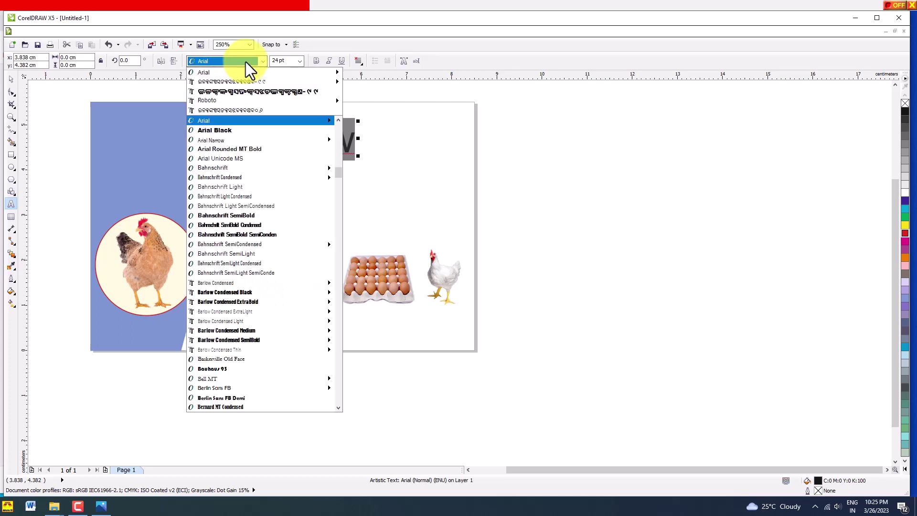
click(232, 93)
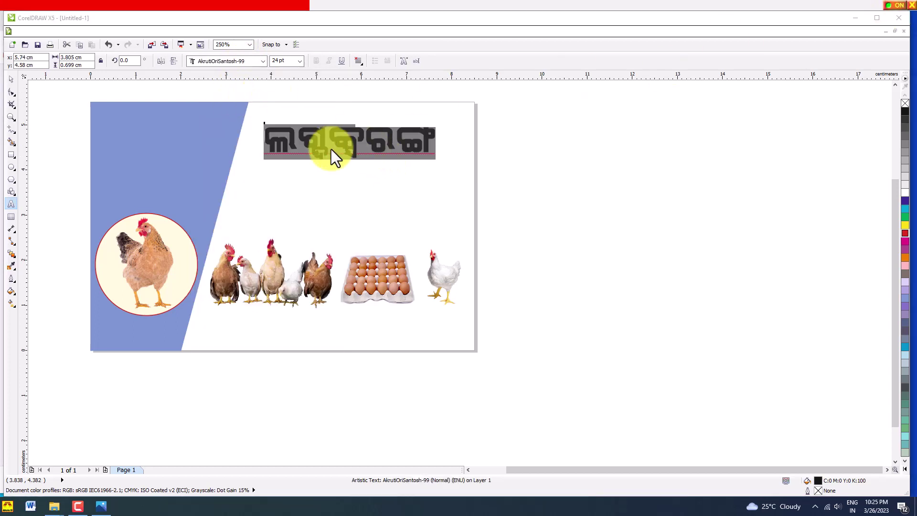
Replace the heading text with 'srj' to form the Odia title word.
click(336, 136)
key(ctrl+a)
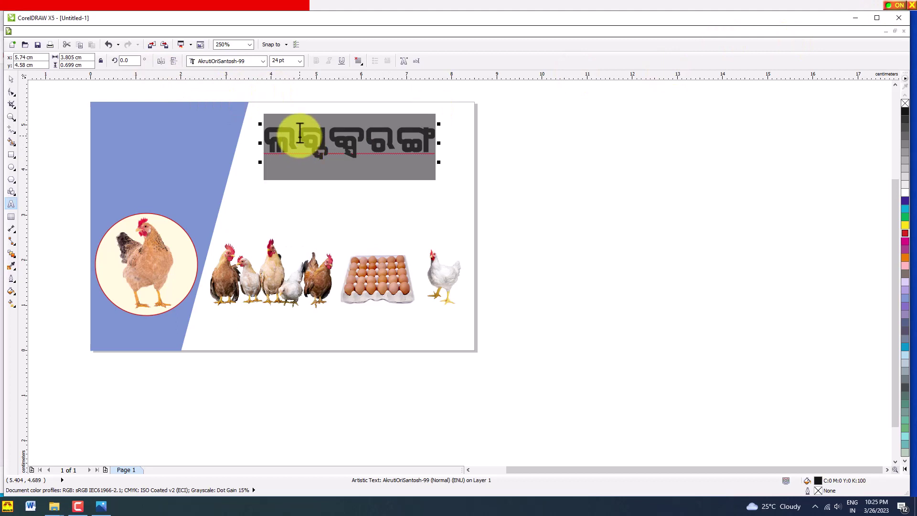
click(356, 144)
key(ctrl+a)
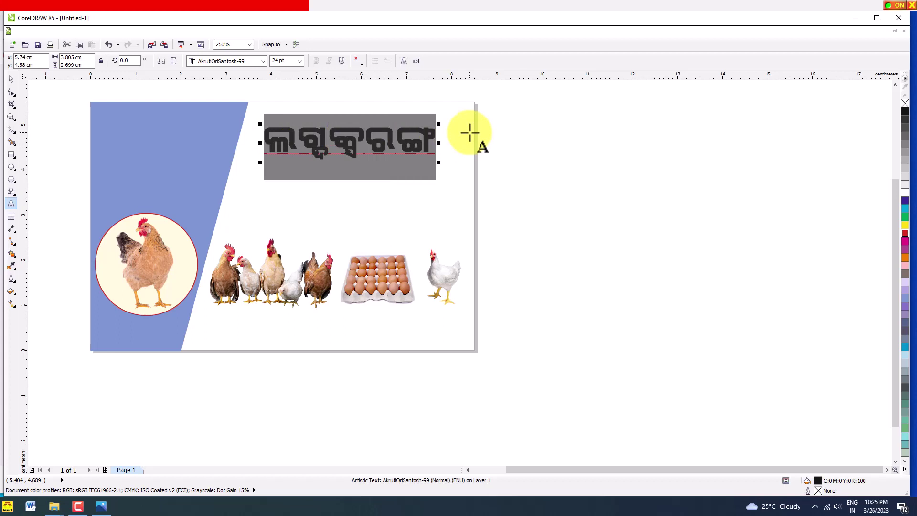
text(srj)
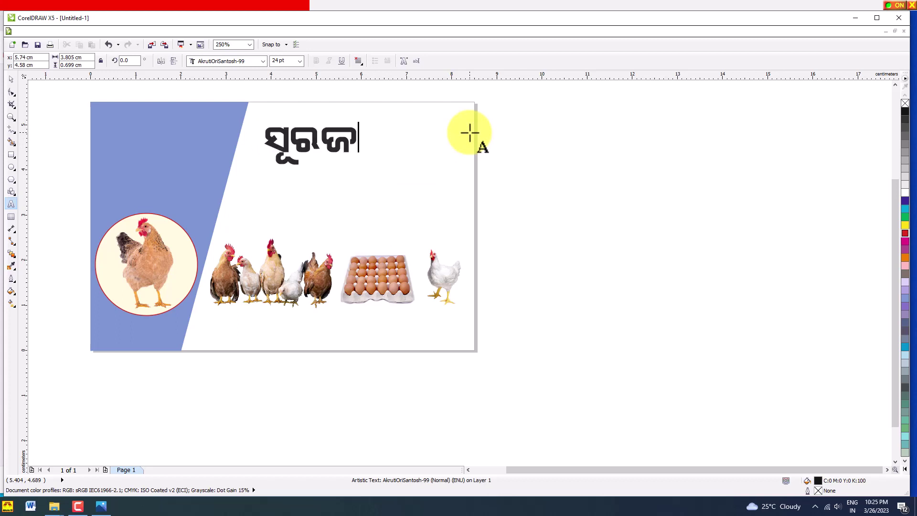
click(12, 78)
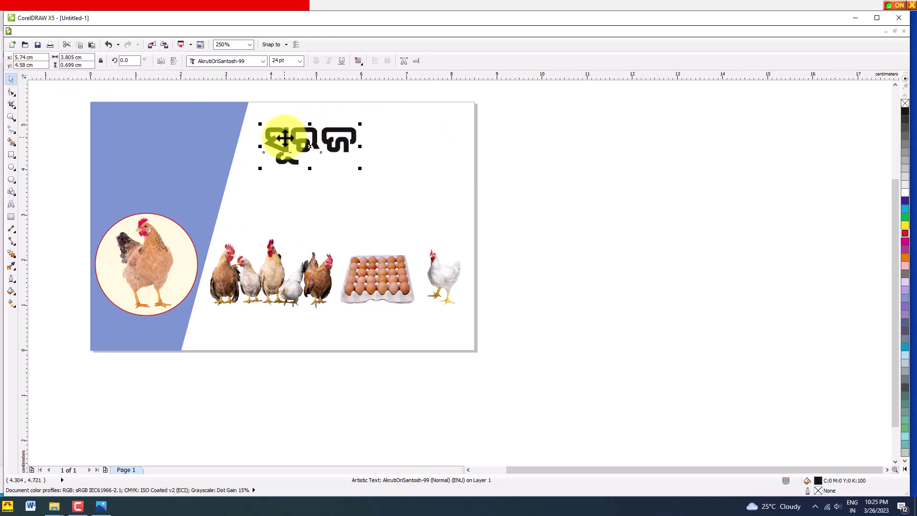
Move the Odia heading onto the blue panel, enlarge it to about 31.5 pt, and colour it white.
drag(281, 138, 119, 158)
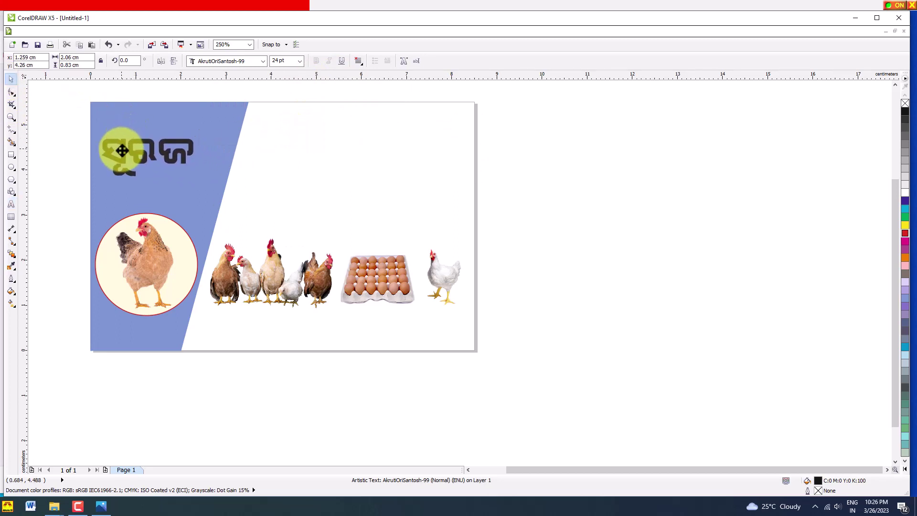
drag(191, 186, 222, 208)
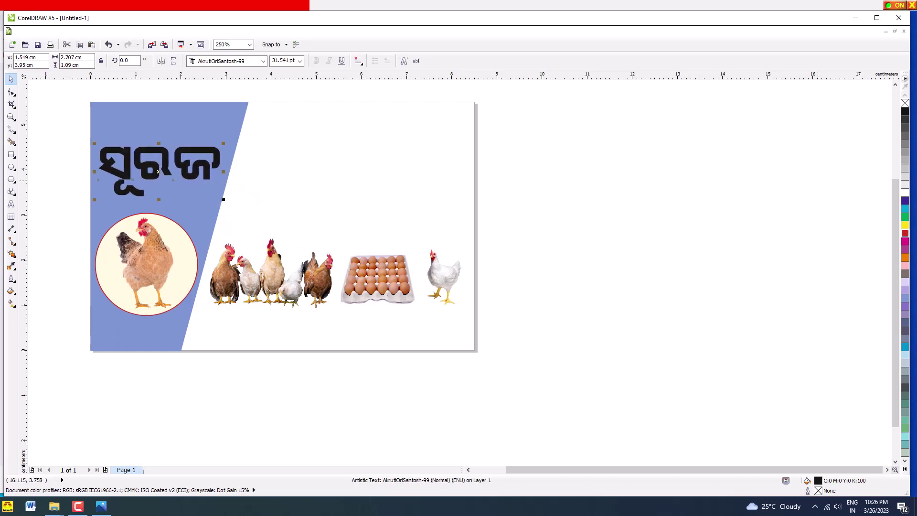
click(905, 192)
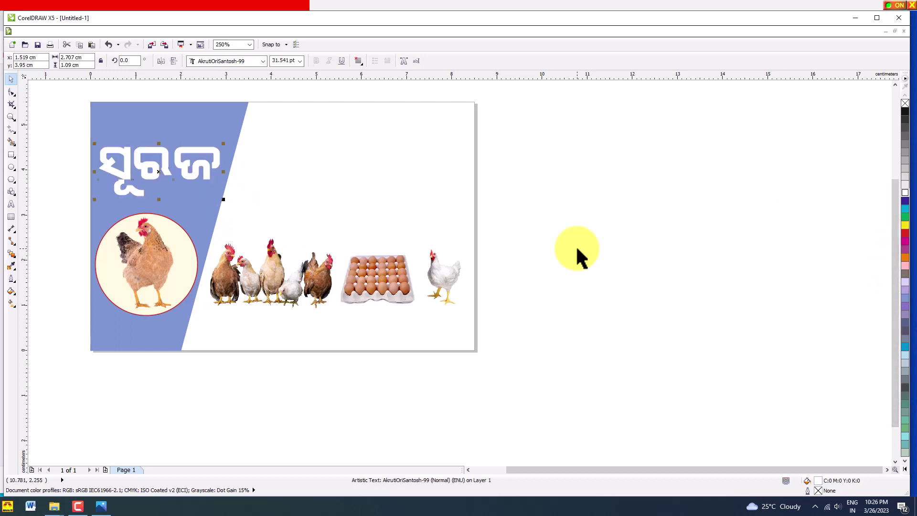
Duplicate the heading, colour the copy red, and place it on the white area.
click(62, 146)
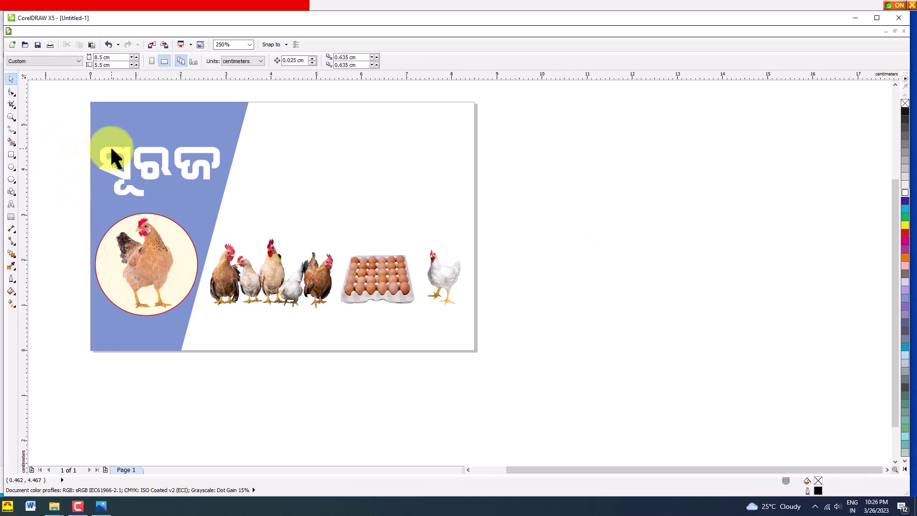
click(206, 173)
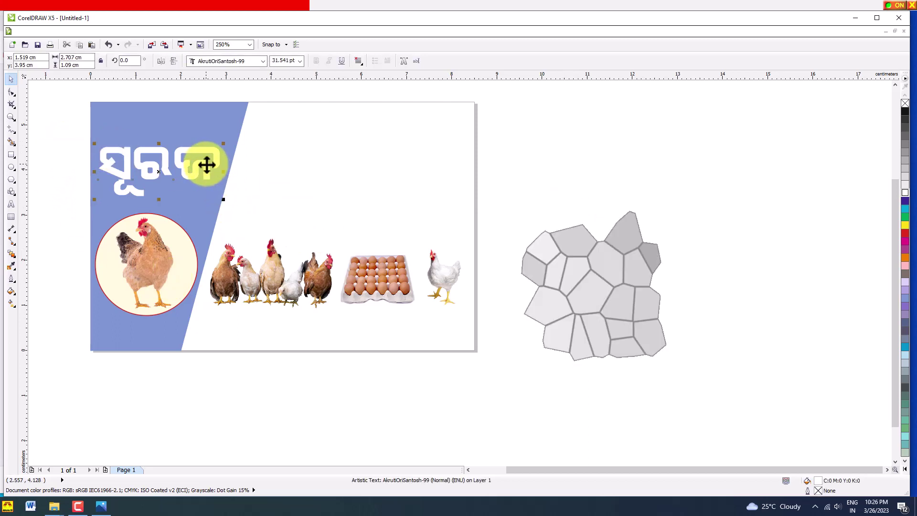
drag(206, 164, 189, 139)
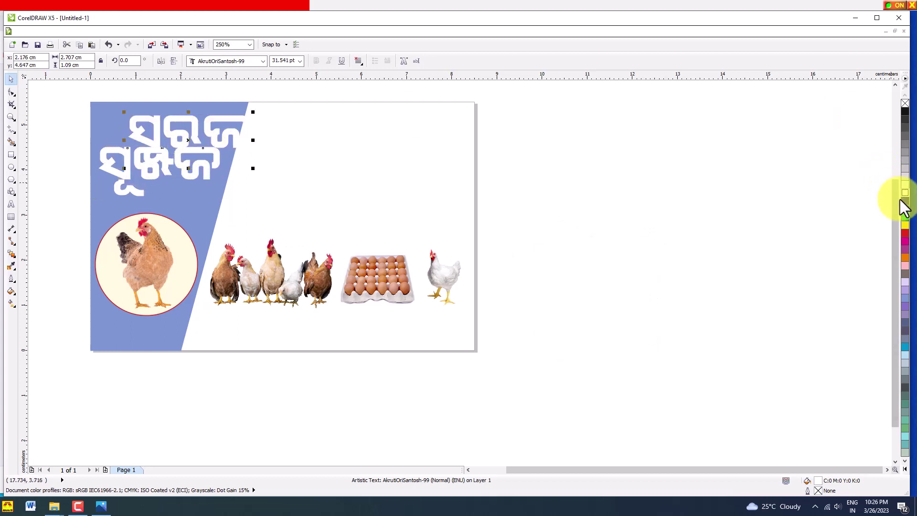
click(904, 233)
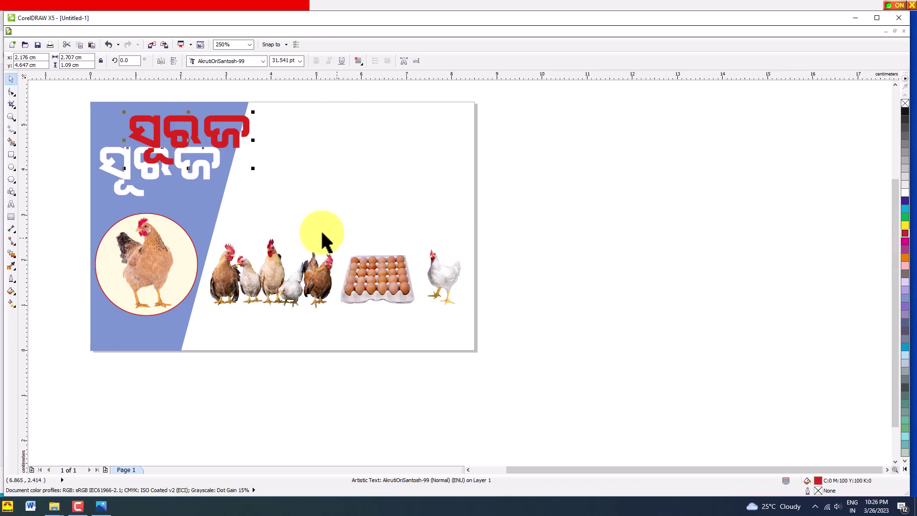
drag(190, 139, 301, 194)
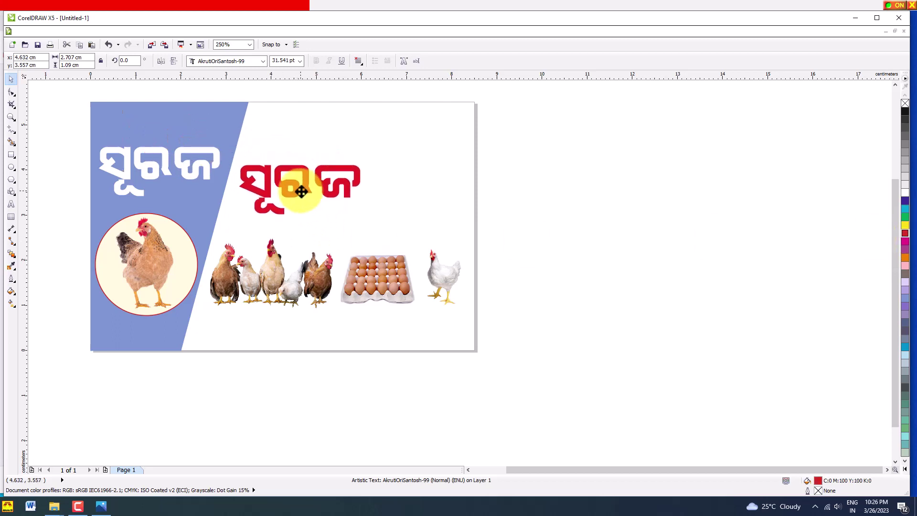
Change the red heading's text to 'ଚିକେନ ସେଣ୍ଟର', then narrow it and enlarge it slightly.
double_click(296, 188)
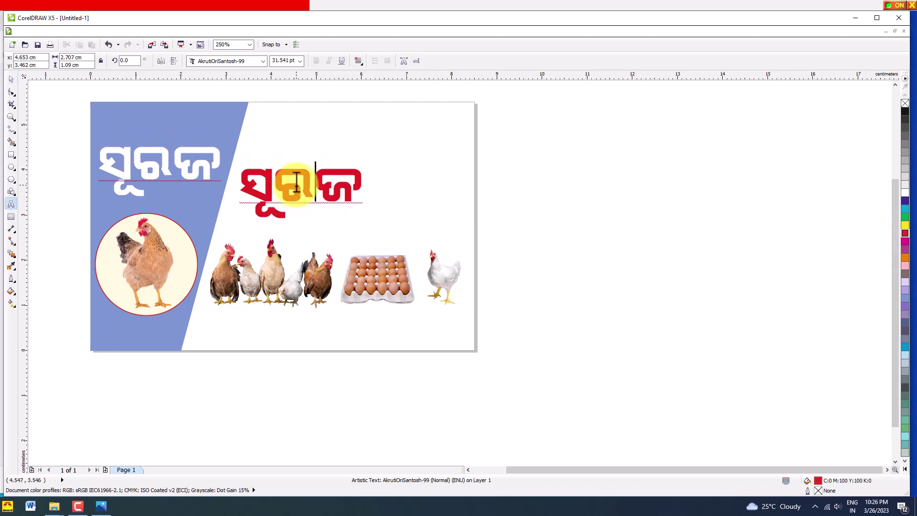
key(ctrl+a)
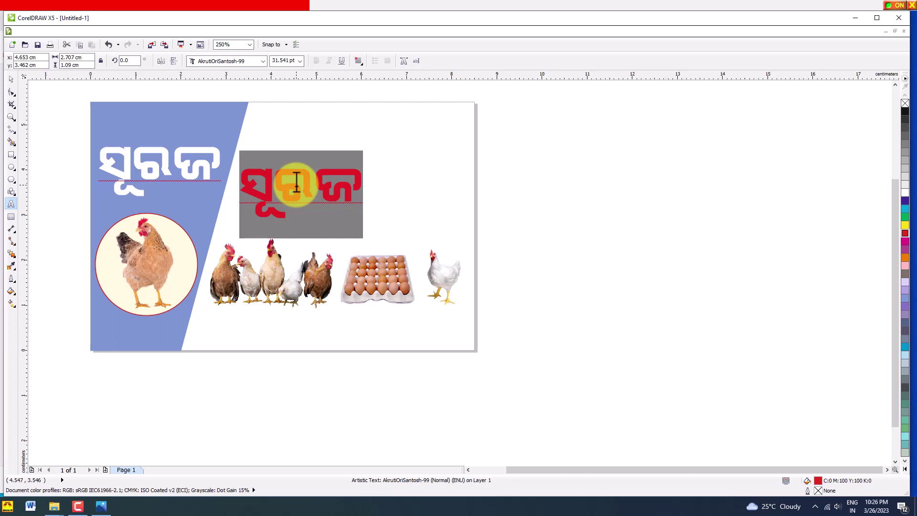
text(ଚିକେନ)
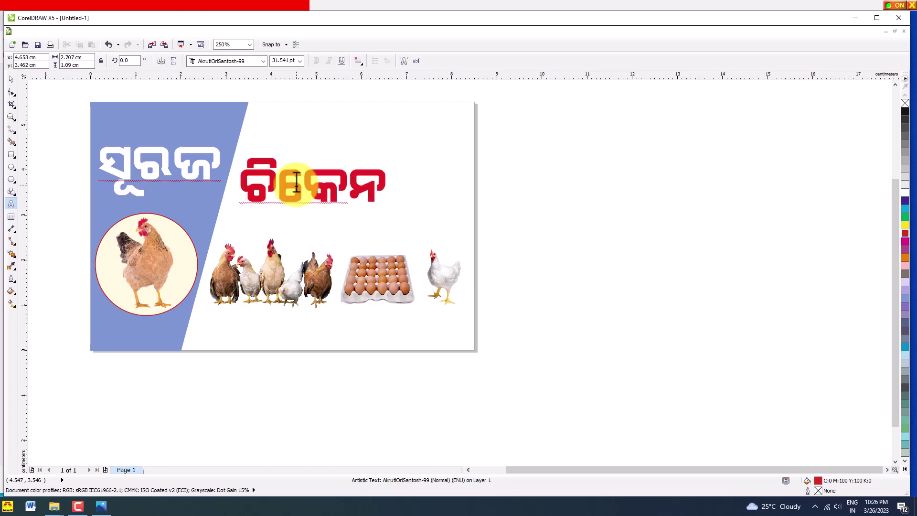
text( ସେଣ୍ଟର)
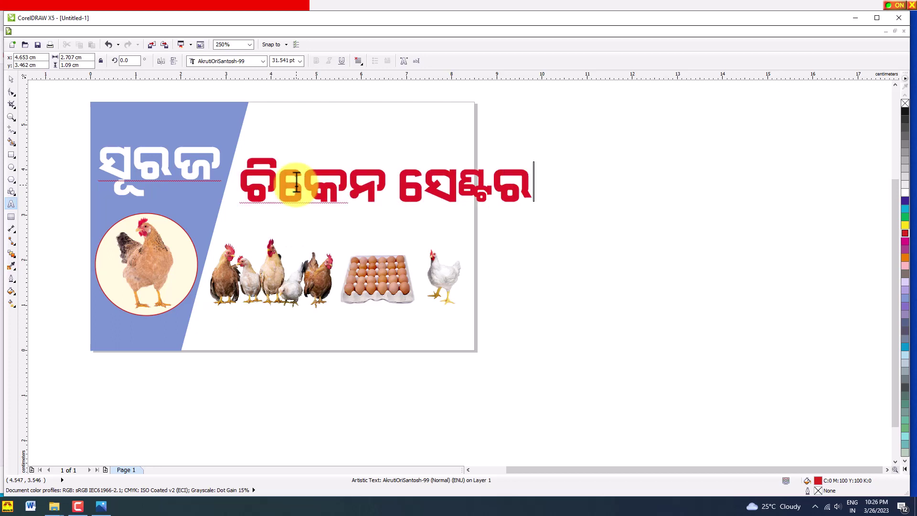
click(11, 82)
drag(534, 190, 466, 188)
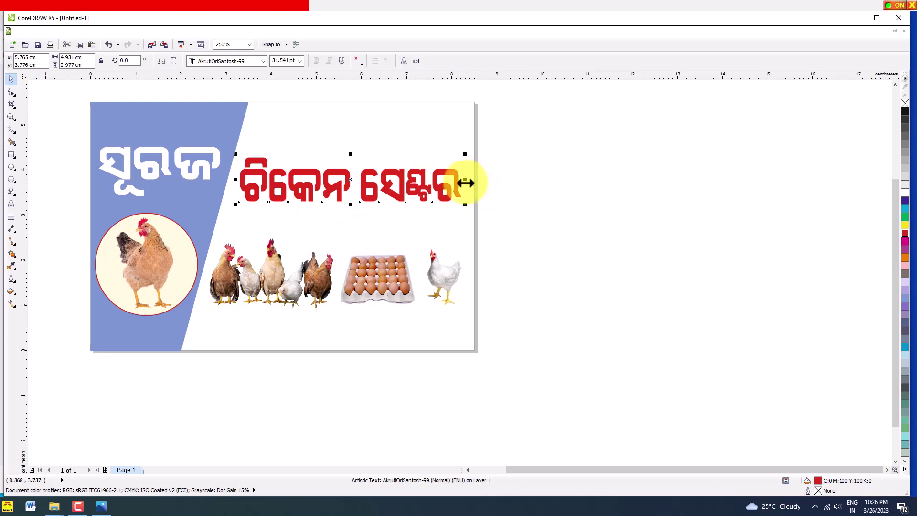
drag(236, 204, 230, 206)
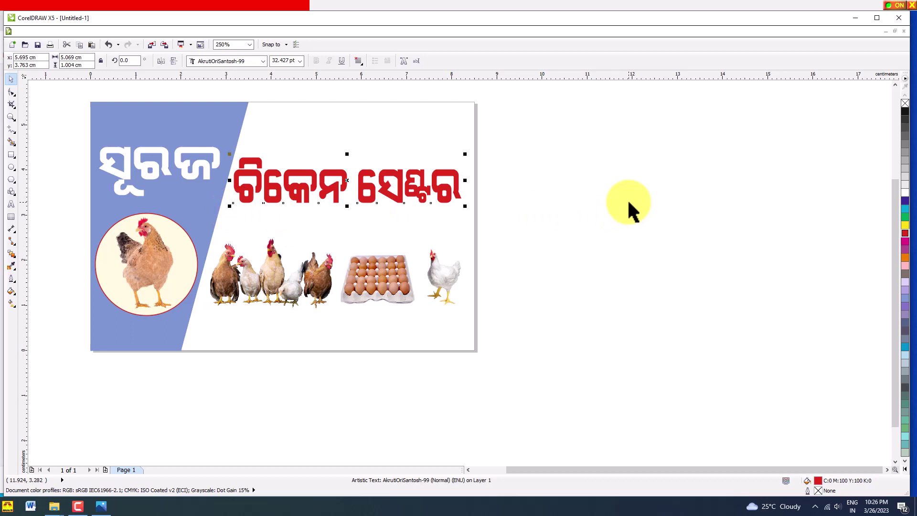
Reduce the red title's height slightly, bringing it to 28.243 pt.
click(612, 202)
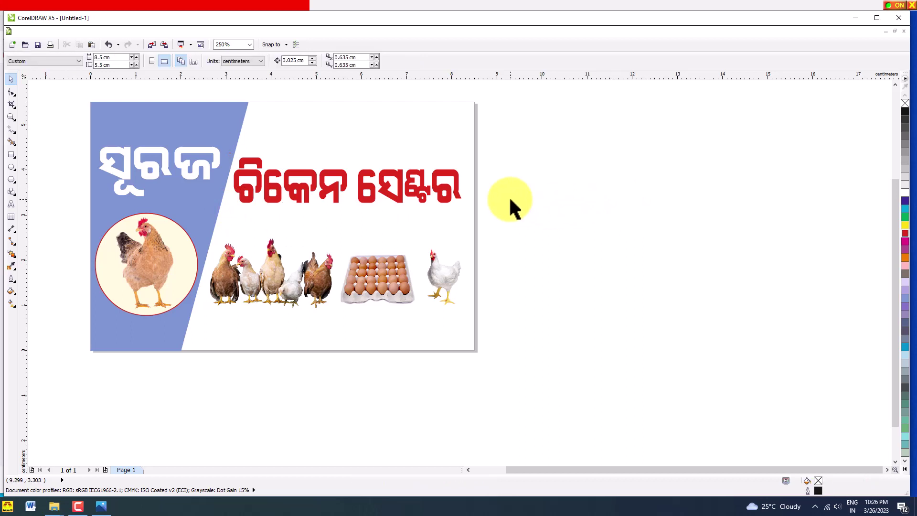
click(371, 189)
scroll(342, 202, up, 2)
drag(352, 202, 352, 191)
scroll(368, 178, down, 2)
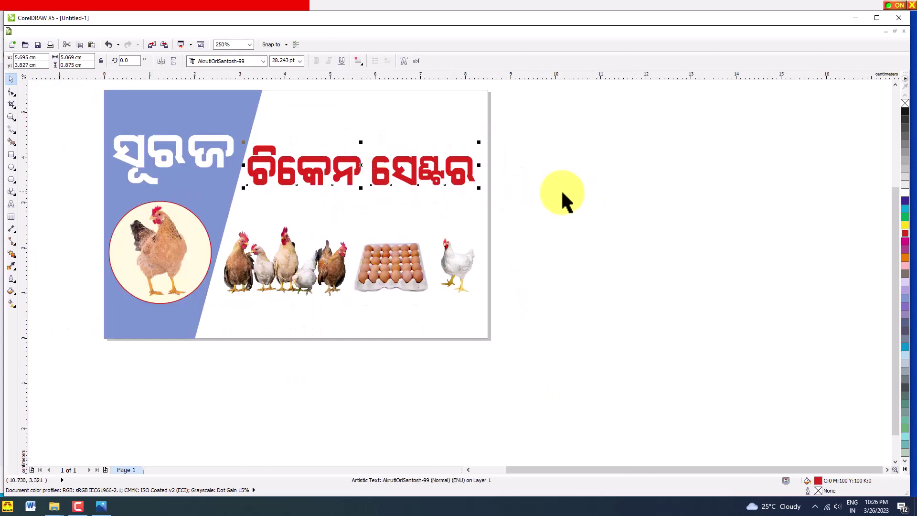
click(544, 206)
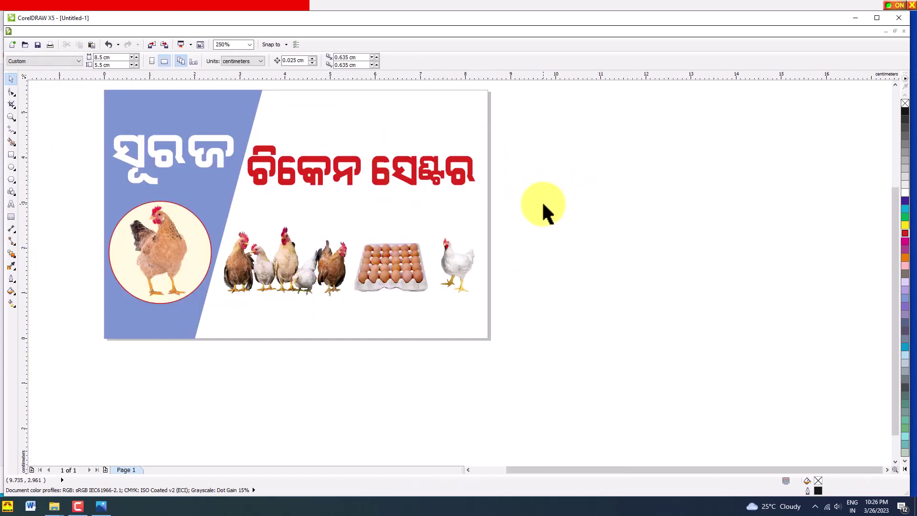
click(385, 177)
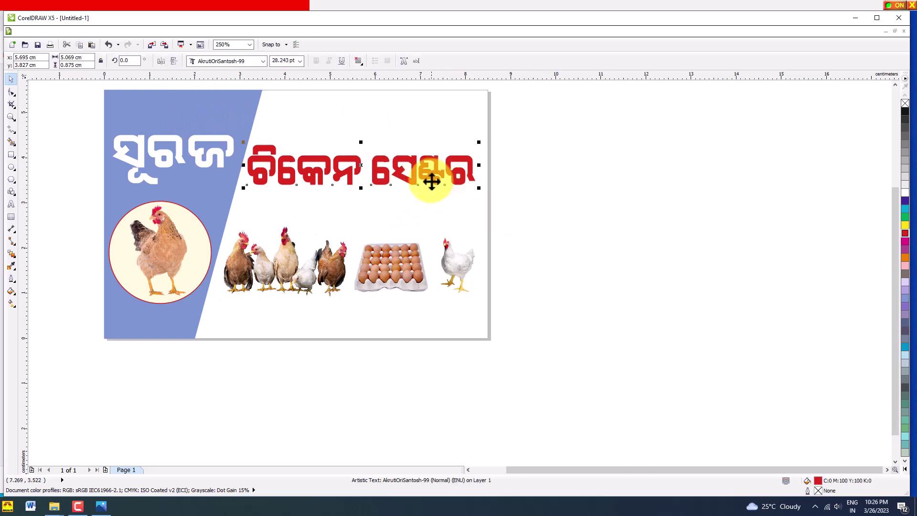
click(362, 166)
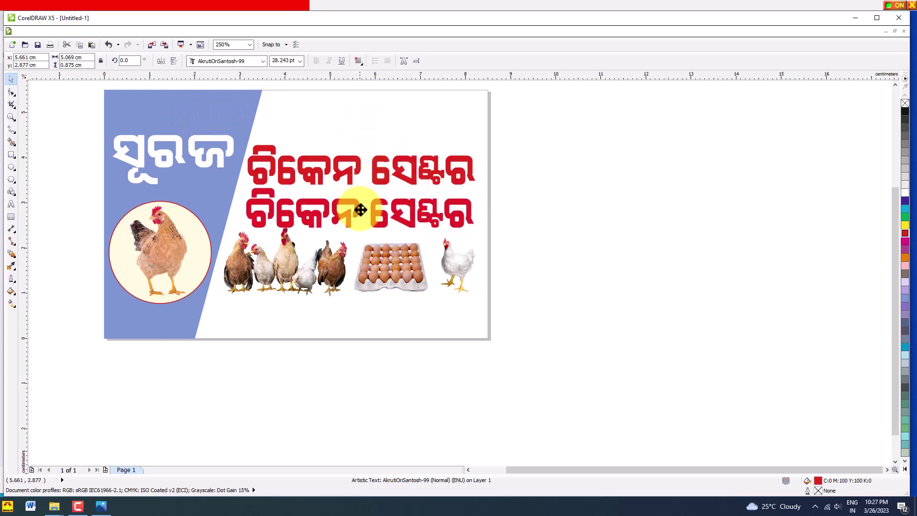
Duplicate the red title below it as a 14 pt AkrutiOriSarala-99 subtitle, 1.909 cm wide.
drag(361, 166, 361, 210)
click(250, 62)
mouse_move(256, 73)
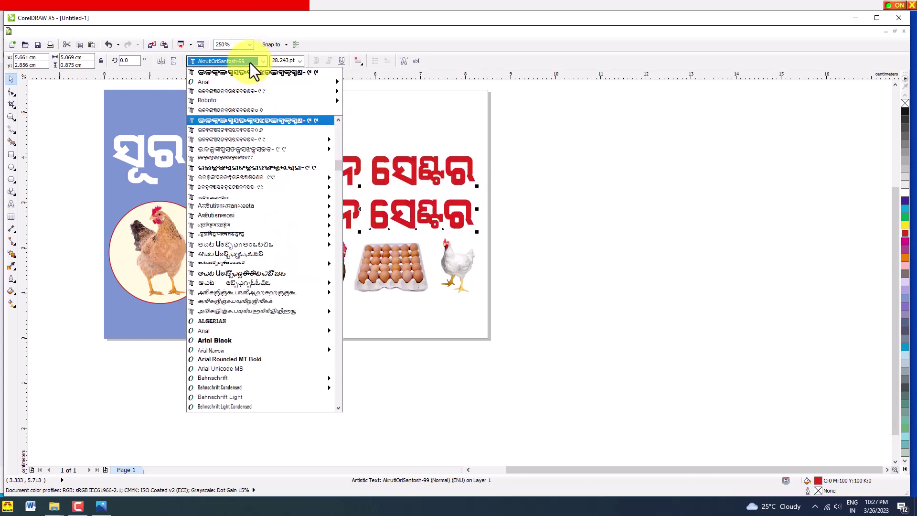
click(242, 92)
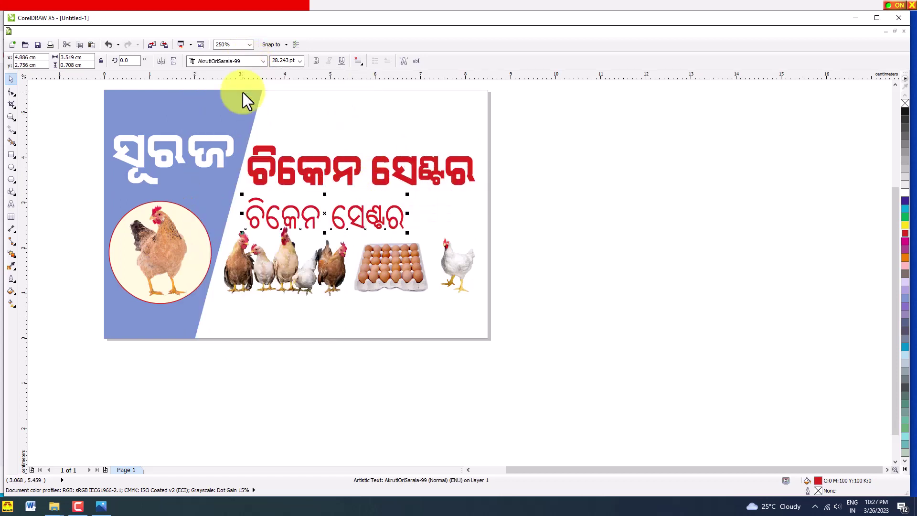
click(300, 61)
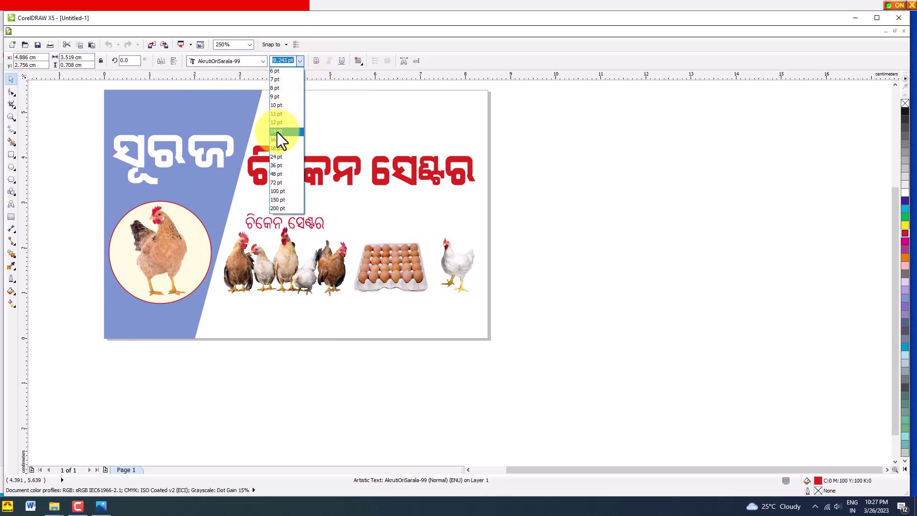
click(277, 130)
drag(283, 222, 278, 203)
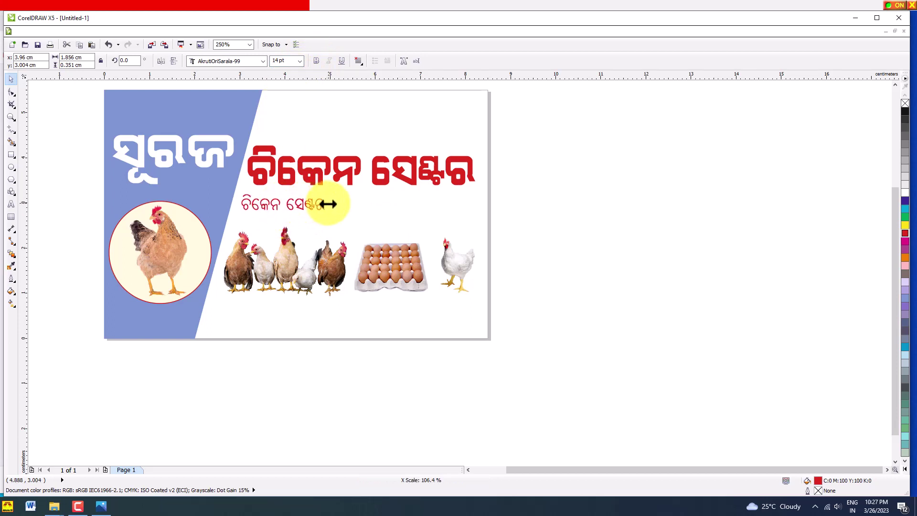
drag(323, 204, 330, 203)
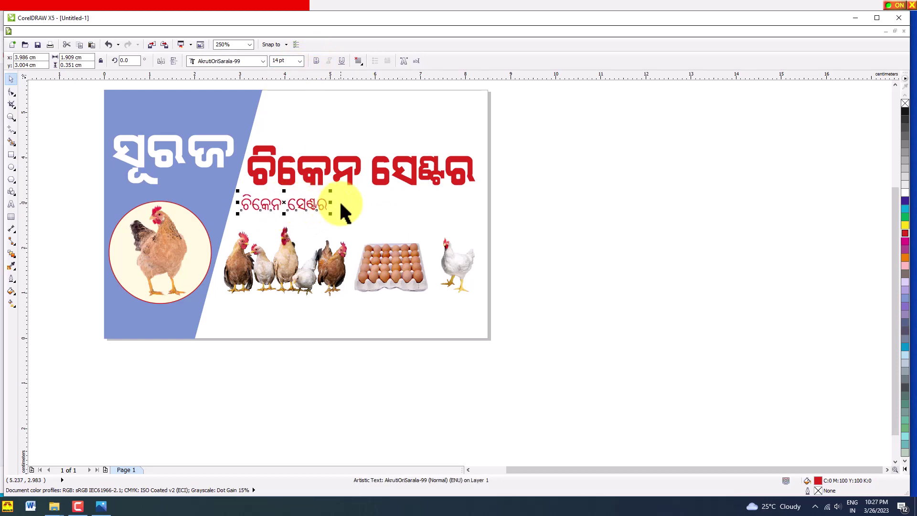
double_click(307, 203)
Replace the subtitle with the two-line Odia tagline about desi chicken, broilers and eggs, centre-aligned.
key(ctrl+a)
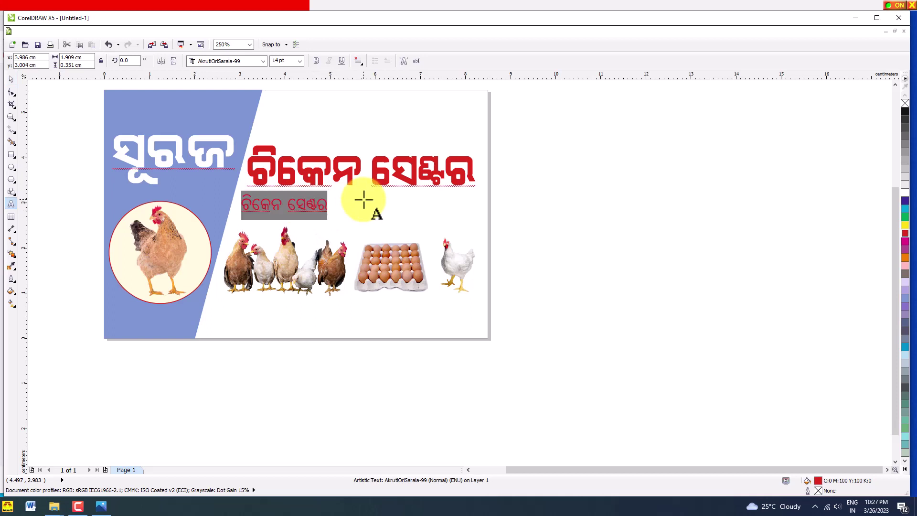
text(e)
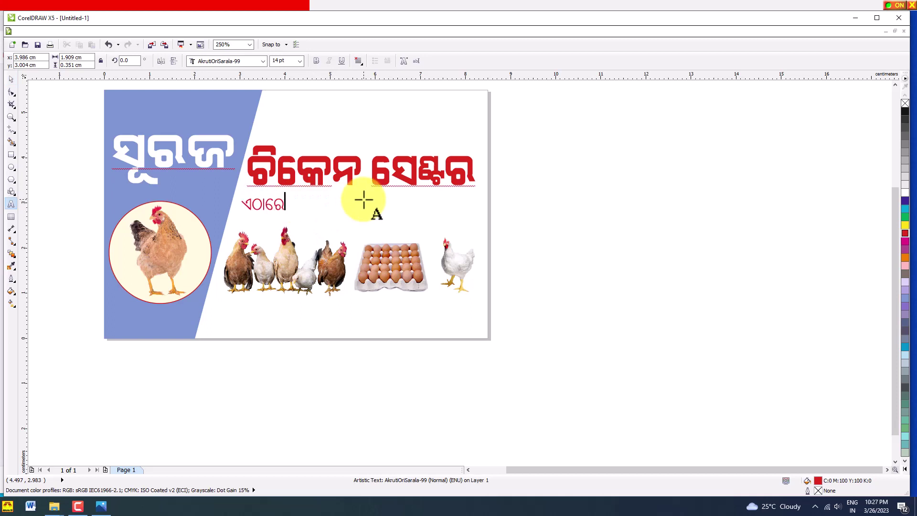
text(g)
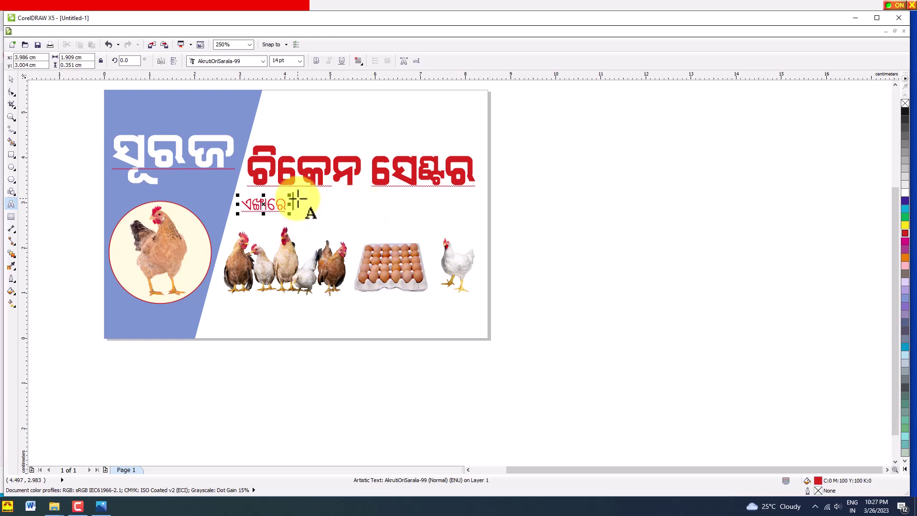
scroll(266, 204, up, 1)
click(317, 216)
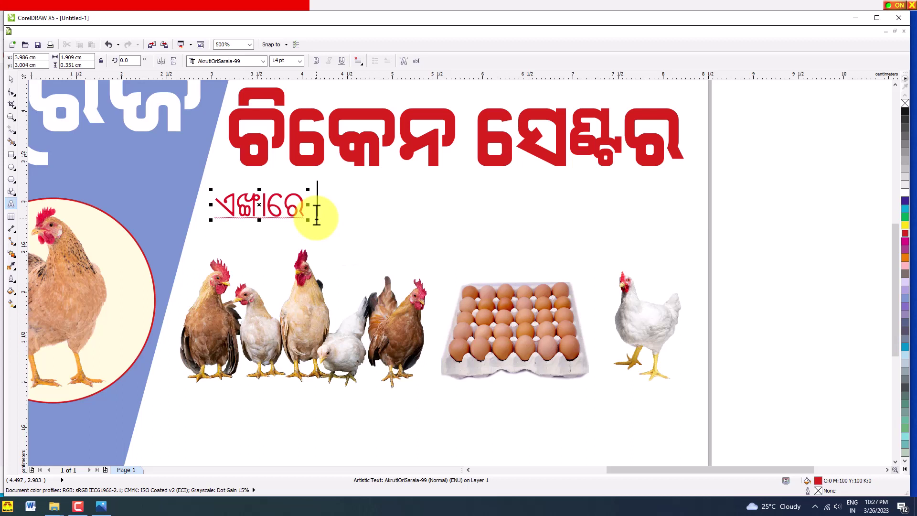
text(େଦଶୀ)
key(ctrl+v)
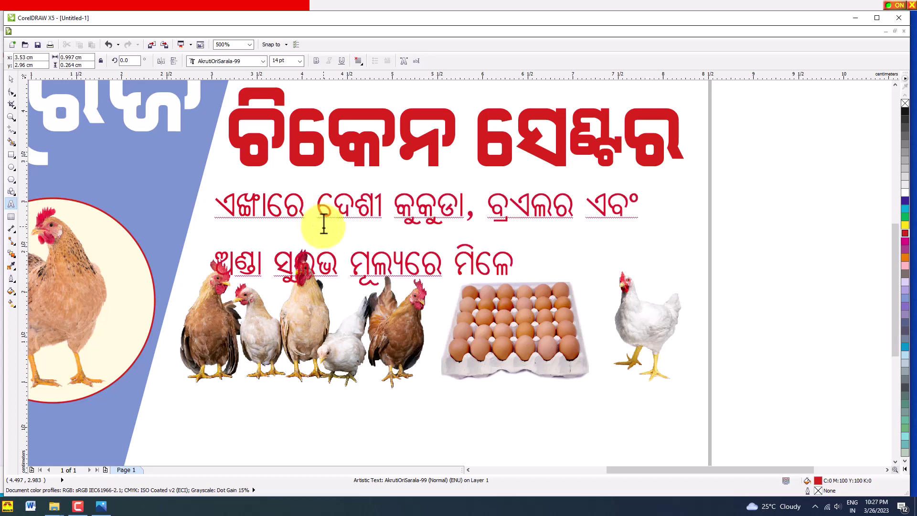
key(ctrl+e)
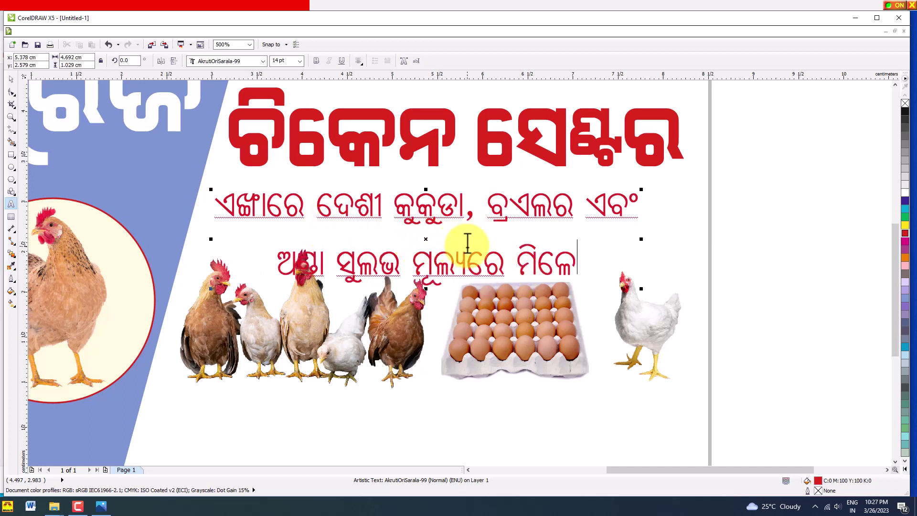
Move the chickens picture lower on the card.
click(10, 93)
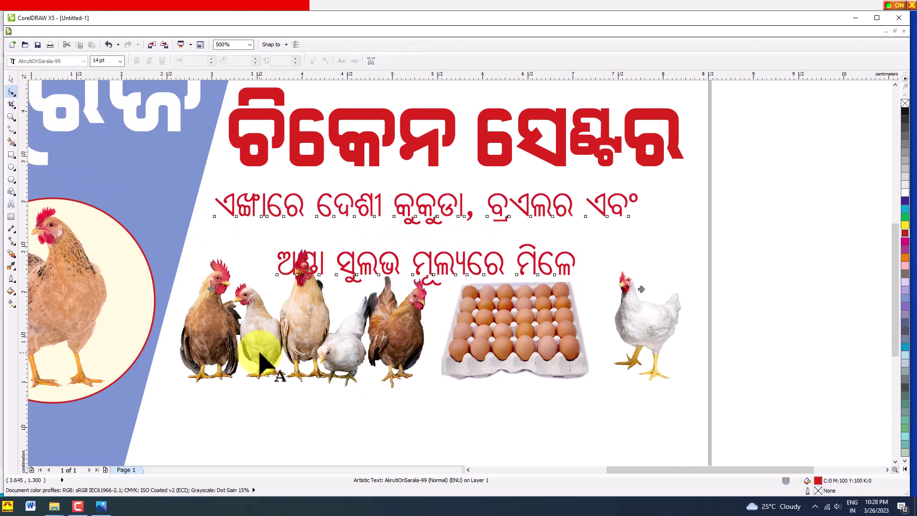
click(10, 79)
drag(219, 348, 207, 400)
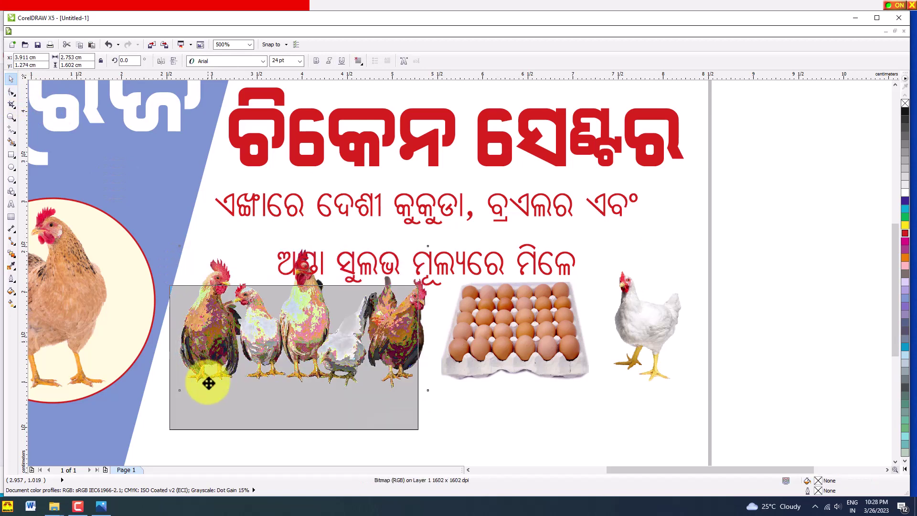
Tighten the tagline's line spacing so it stands 0.831 cm tall.
click(273, 211)
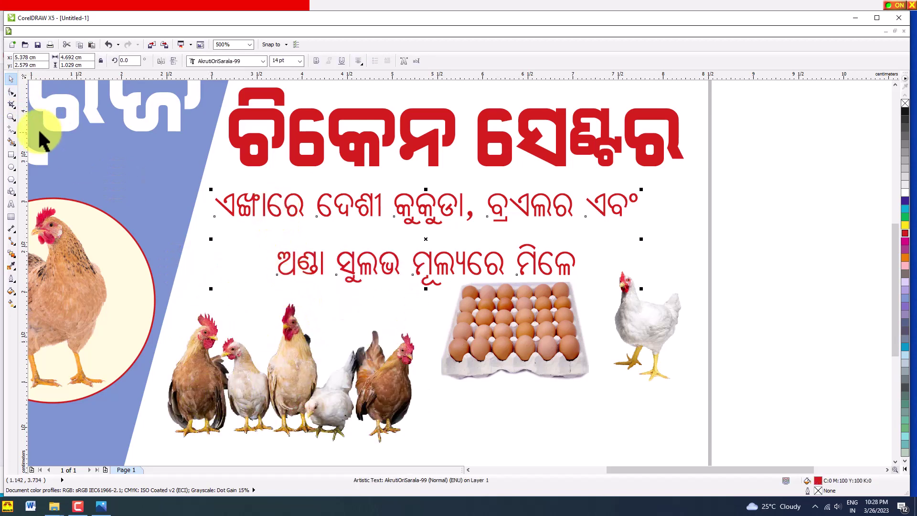
click(11, 92)
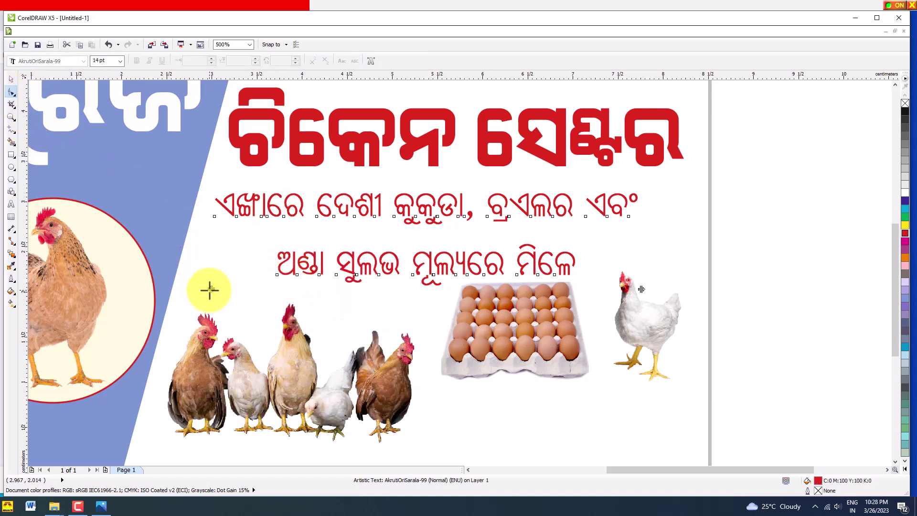
drag(209, 290, 211, 255)
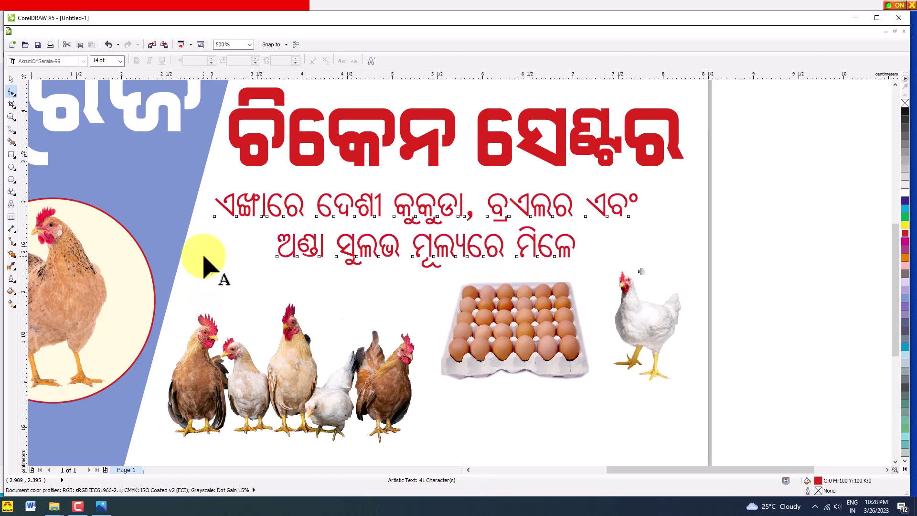
click(10, 78)
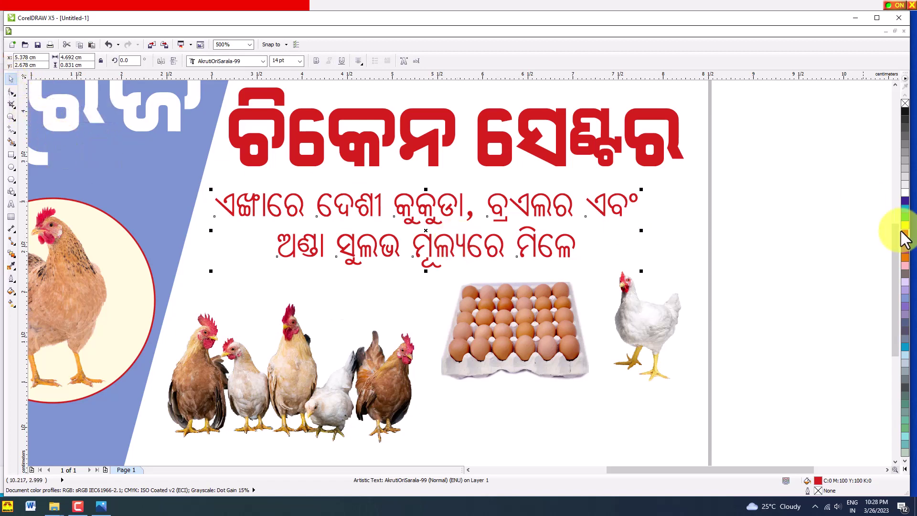
Give the tagline a blue fill and a matching blue outline.
click(905, 200)
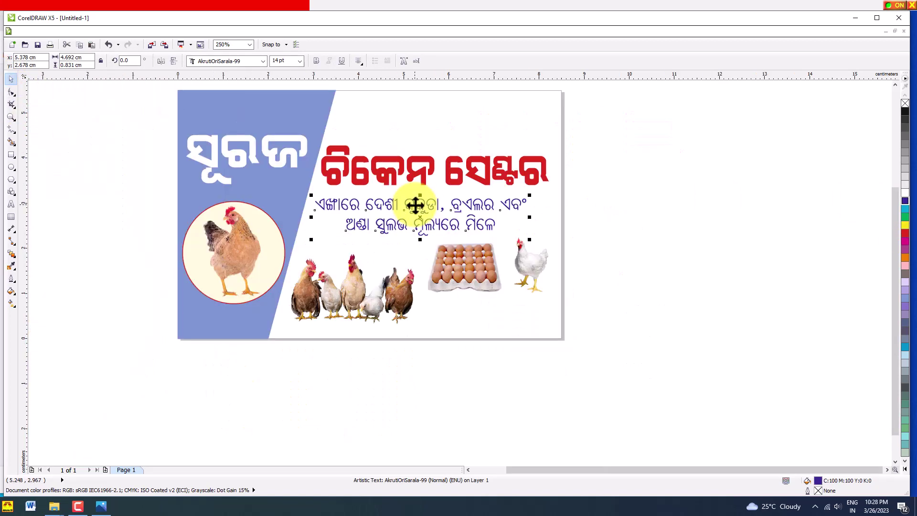
scroll(416, 205, down, 1)
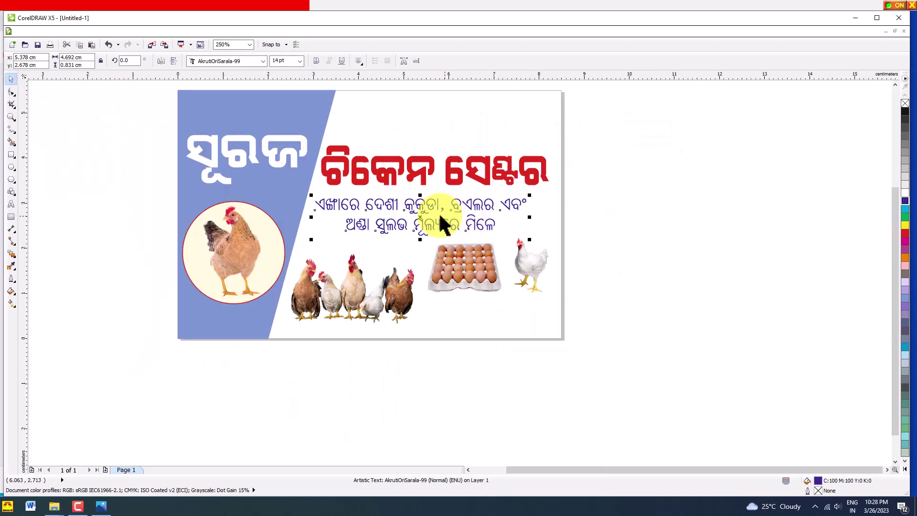
right_click(905, 201)
scroll(327, 204, up, 1)
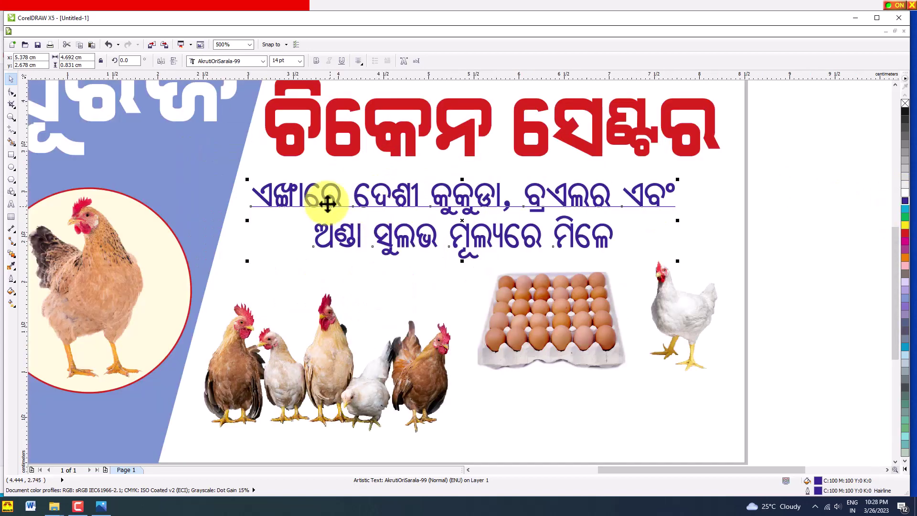
Correct the tagline's first word to 'ଏଠାରେ' and set its stray dot to 1 pt.
click(10, 204)
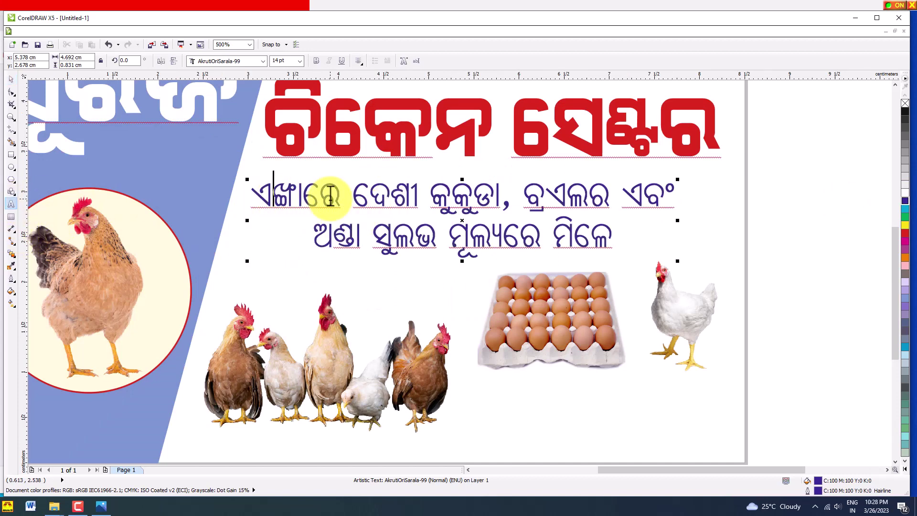
click(329, 197)
text(.)
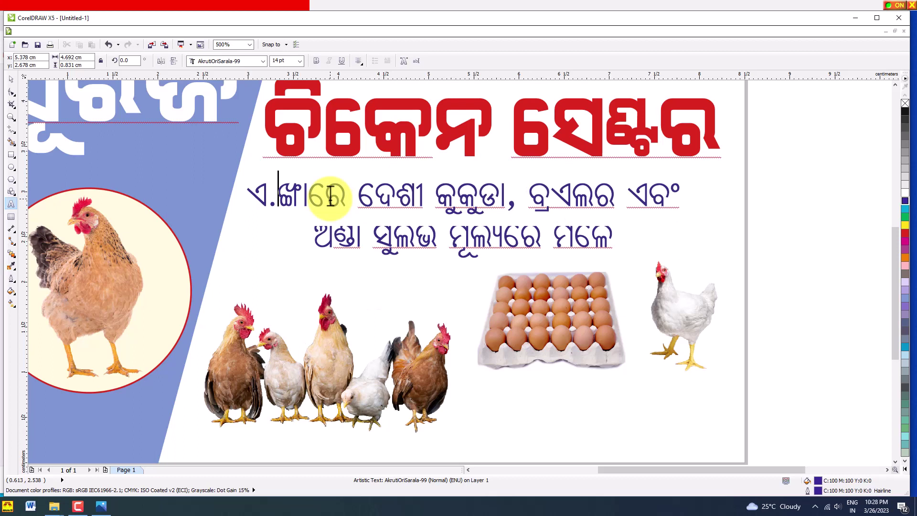
text(ଠ)
key(Delete)
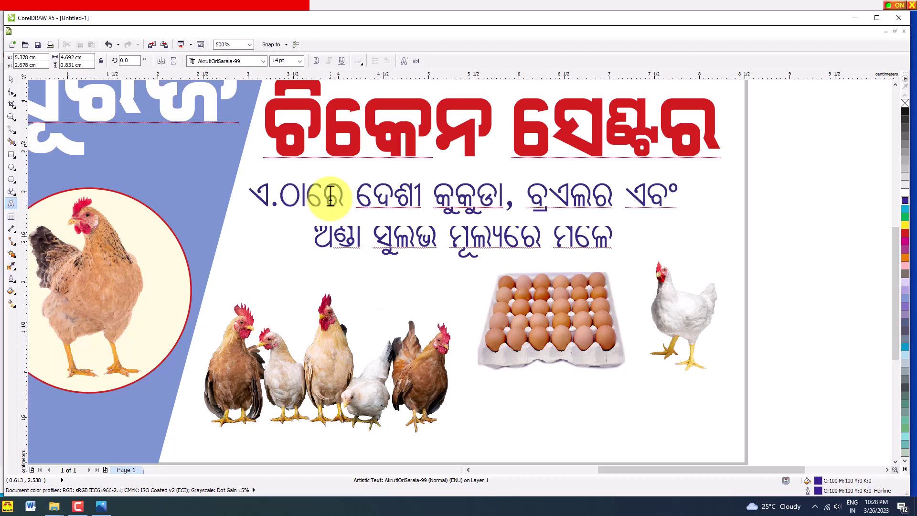
key(Left)
key(Left)
key(shift+Left)
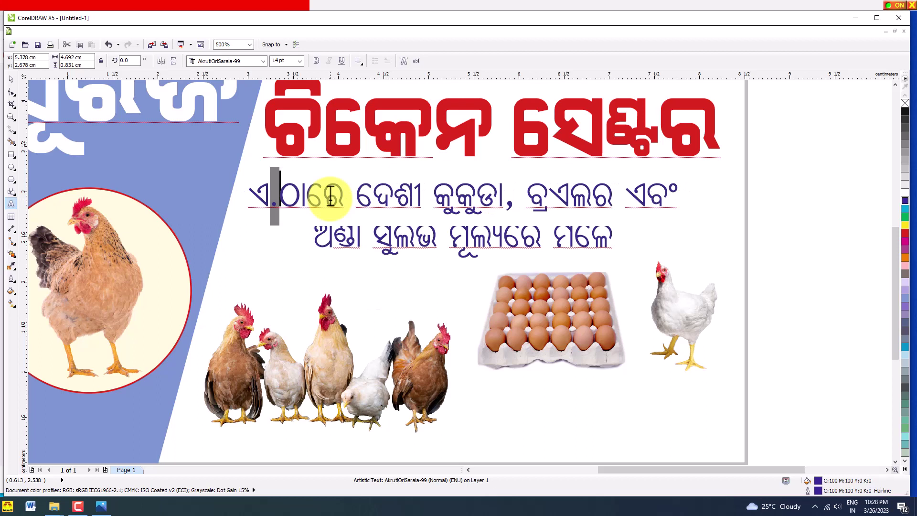
key(ctrl+c)
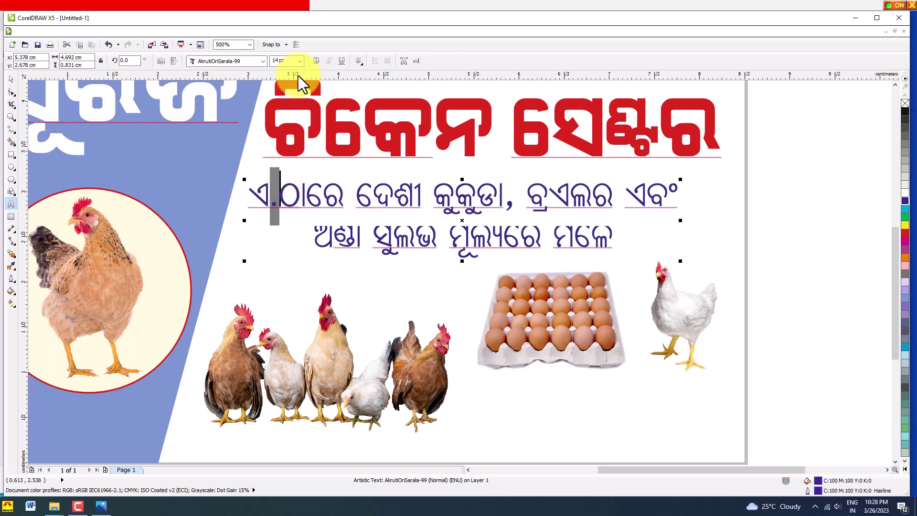
text(1)
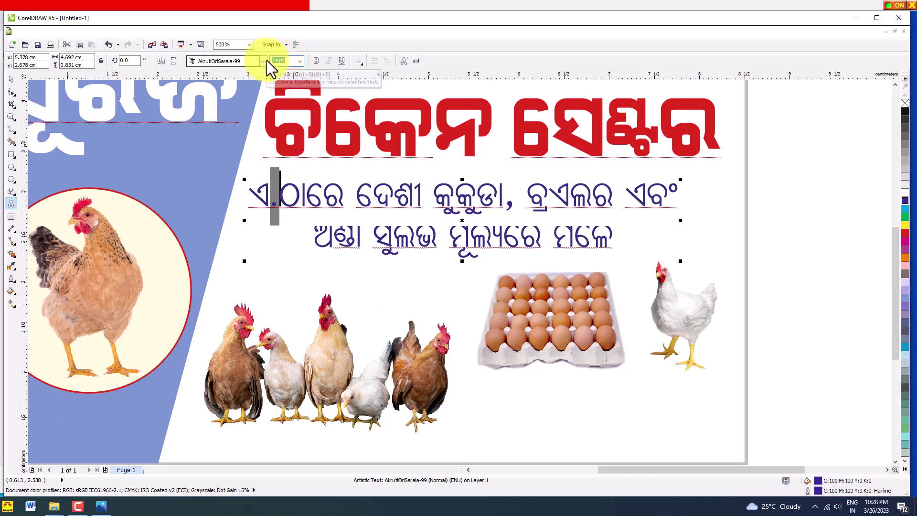
key(Return)
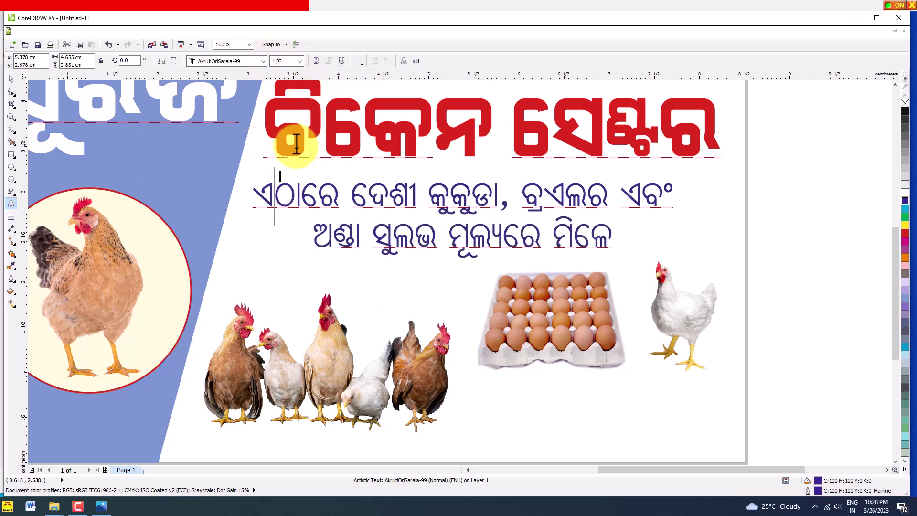
click(11, 80)
click(785, 222)
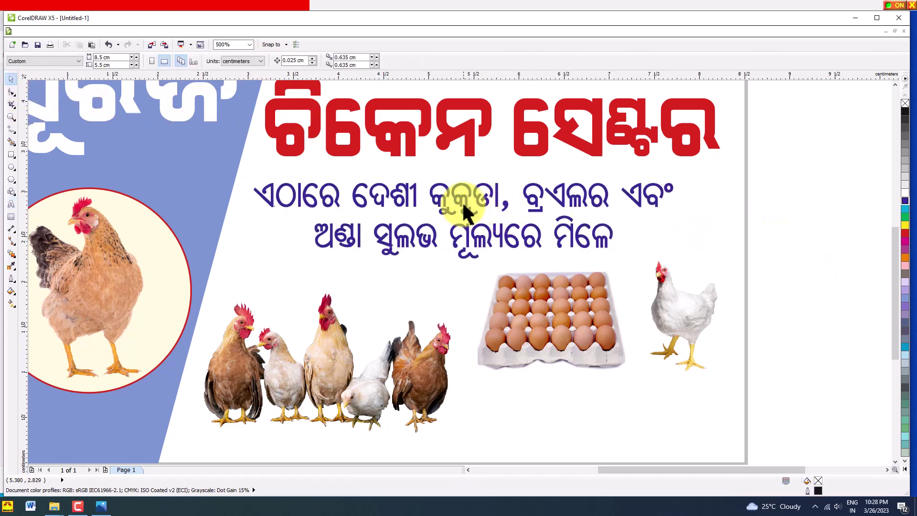
Nudge the blue Odia text, then draw a thin bottom bar filled dark blue-violet.
drag(465, 205, 492, 194)
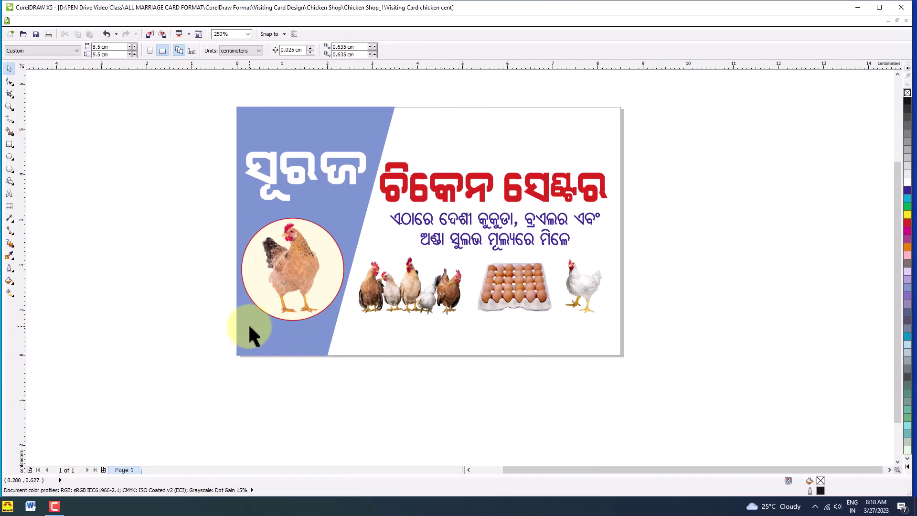
click(9, 143)
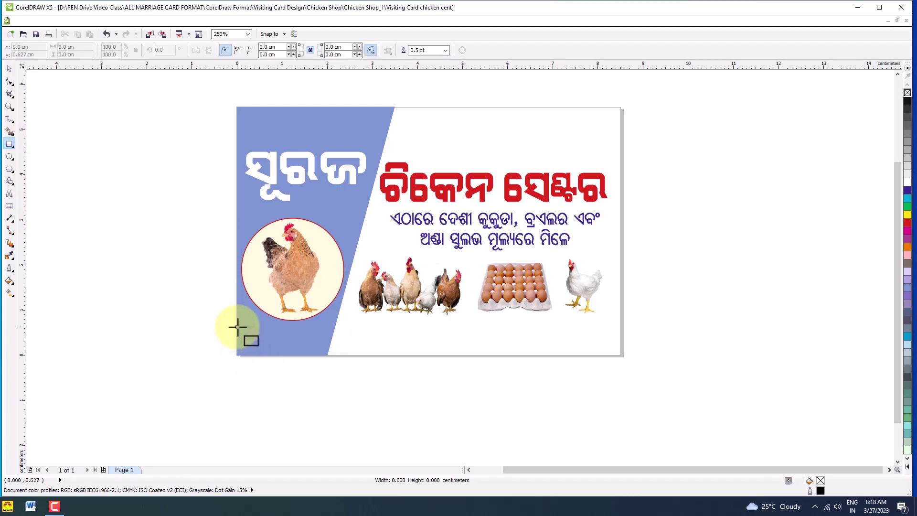
drag(237, 327, 619, 354)
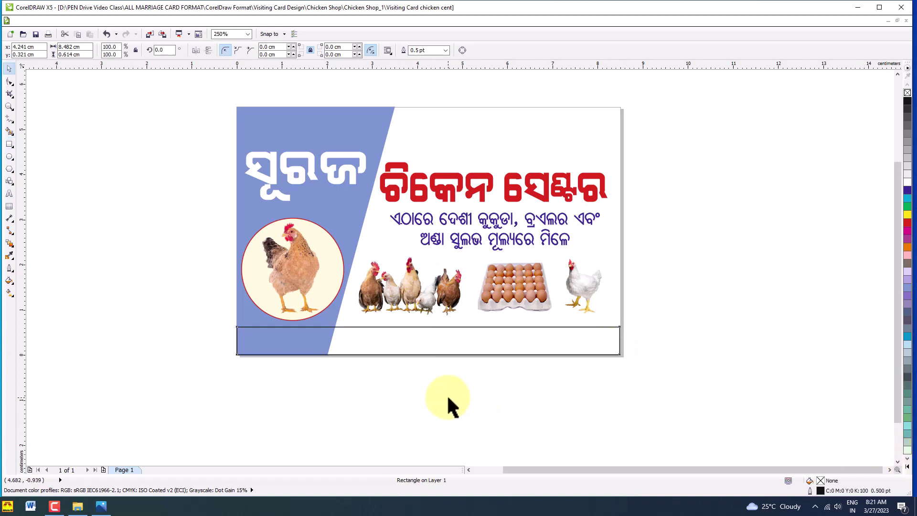
click(449, 337)
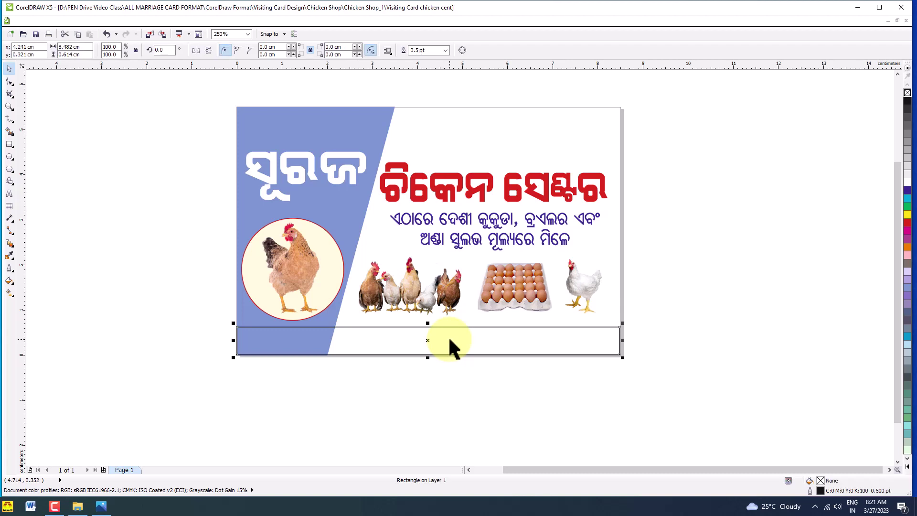
click(907, 191)
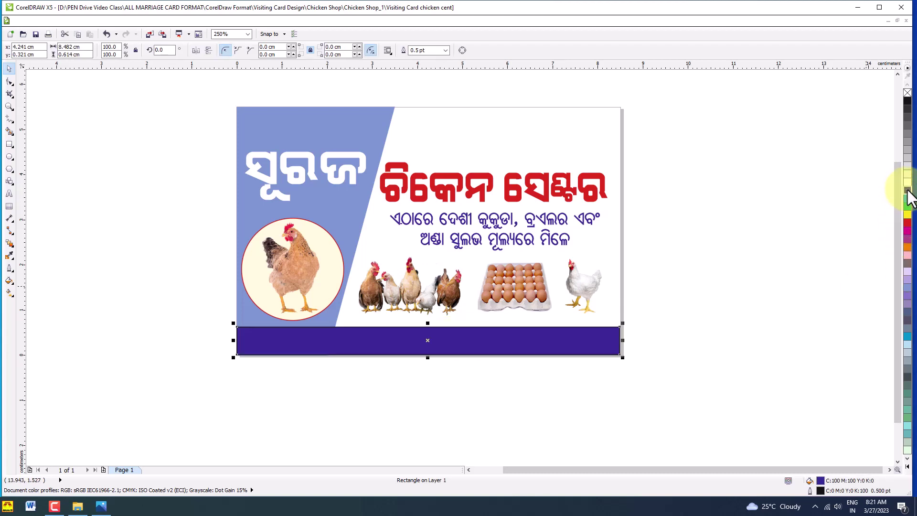
Give the bottom bar a matching purple outline.
click(471, 419)
scroll(594, 333, up, 2)
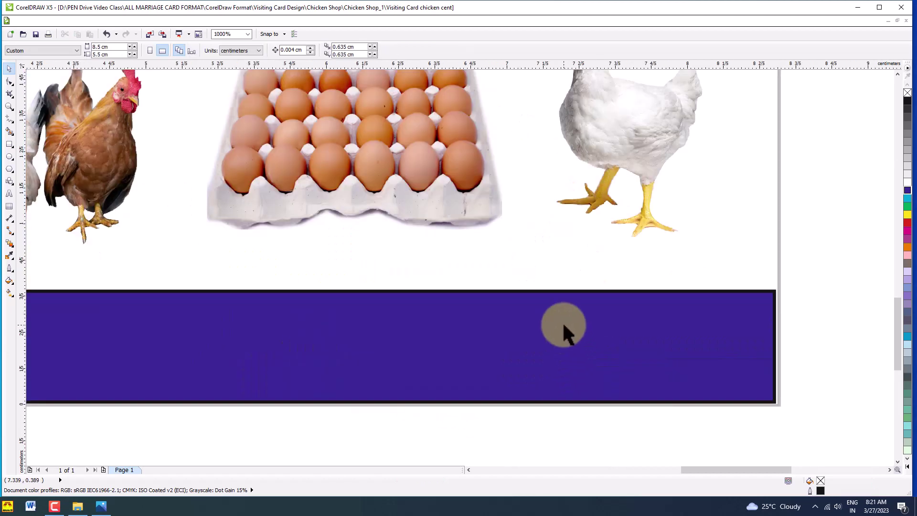
scroll(560, 321, up, 2)
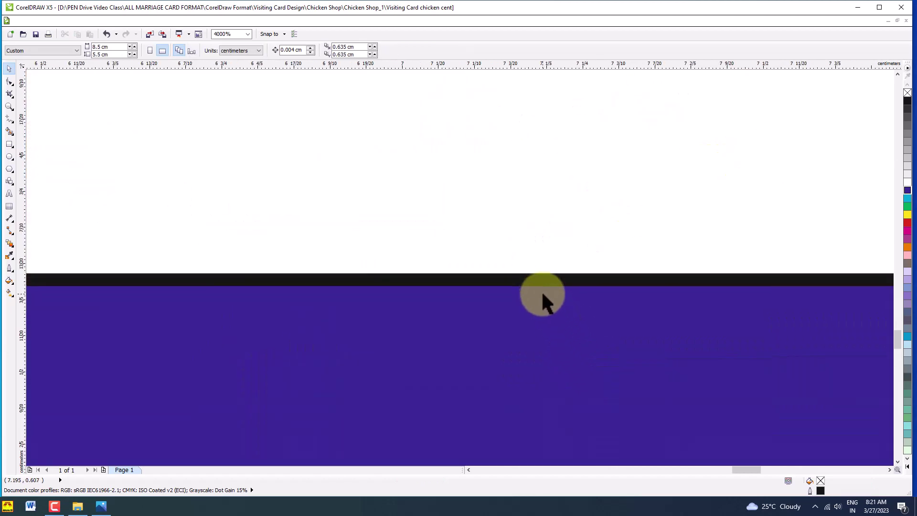
click(574, 297)
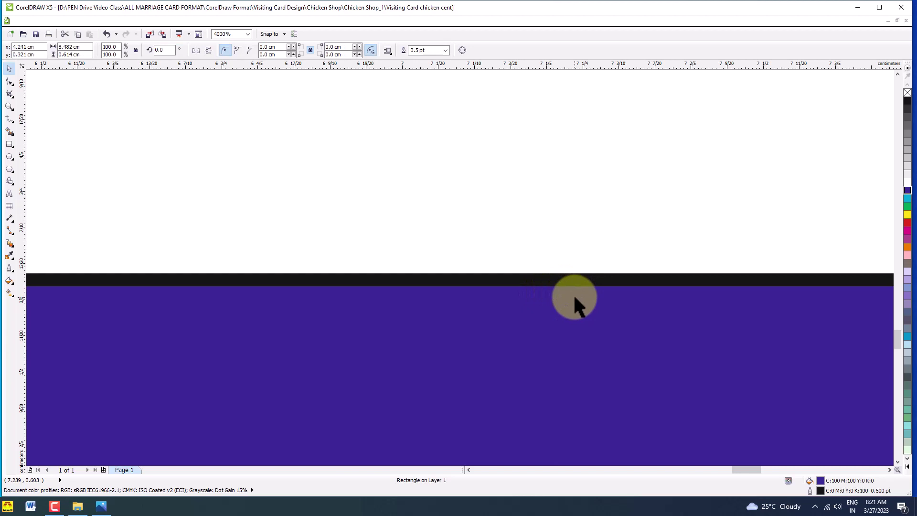
right_click(907, 191)
scroll(426, 256, down, 2)
scroll(428, 260, down, 1)
click(500, 378)
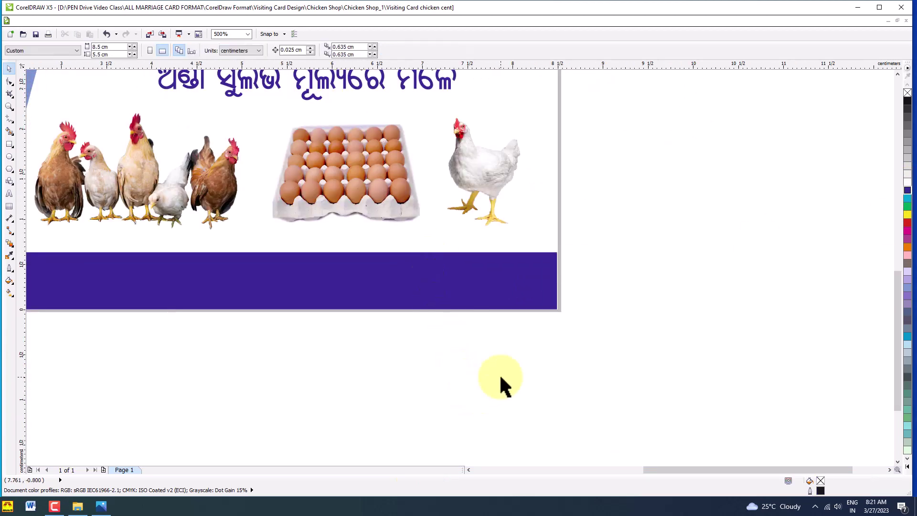
scroll(500, 377, down, 1)
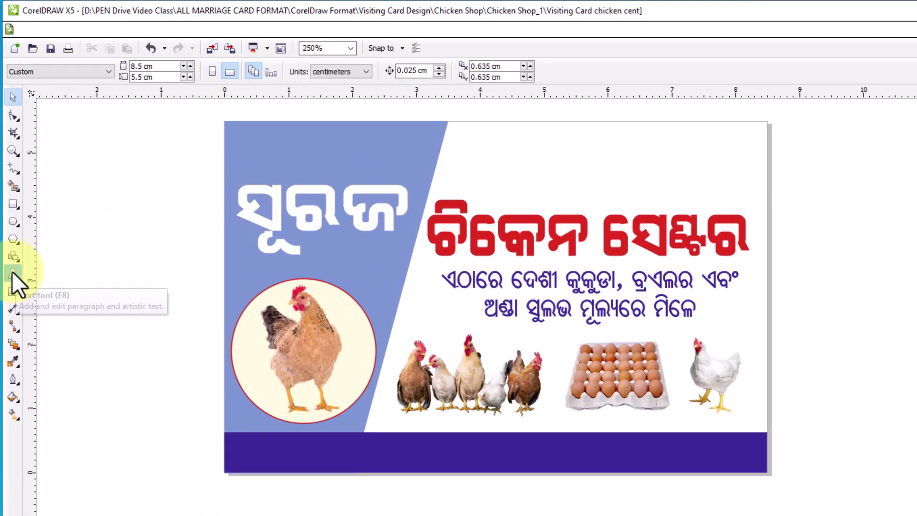
Set the text size to 12 pt and type the shop's address line below the card.
click(13, 273)
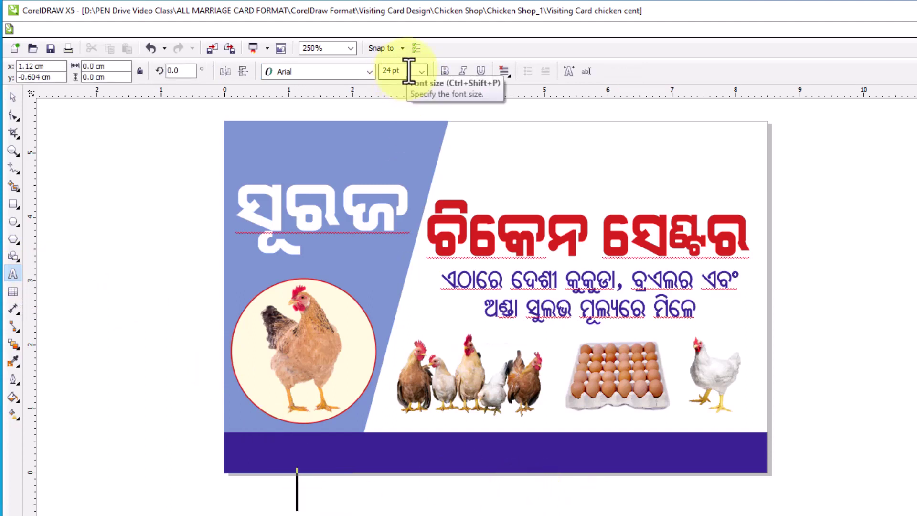
drag(402, 71, 370, 72)
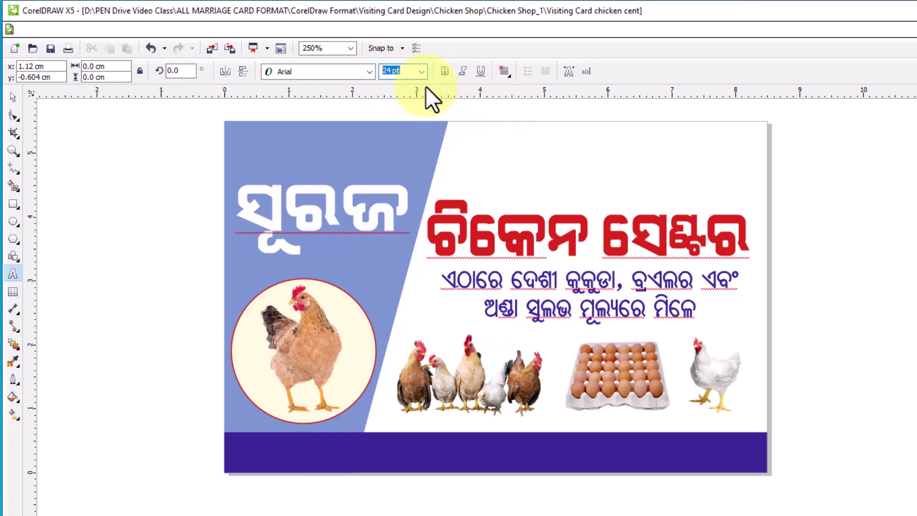
text(12)
key(Return)
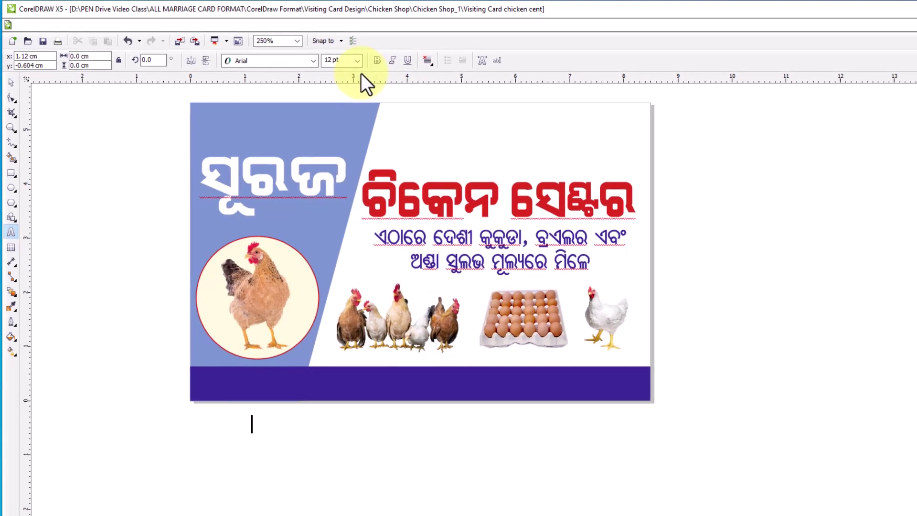
text(Maj)
text(hil)
text(m)
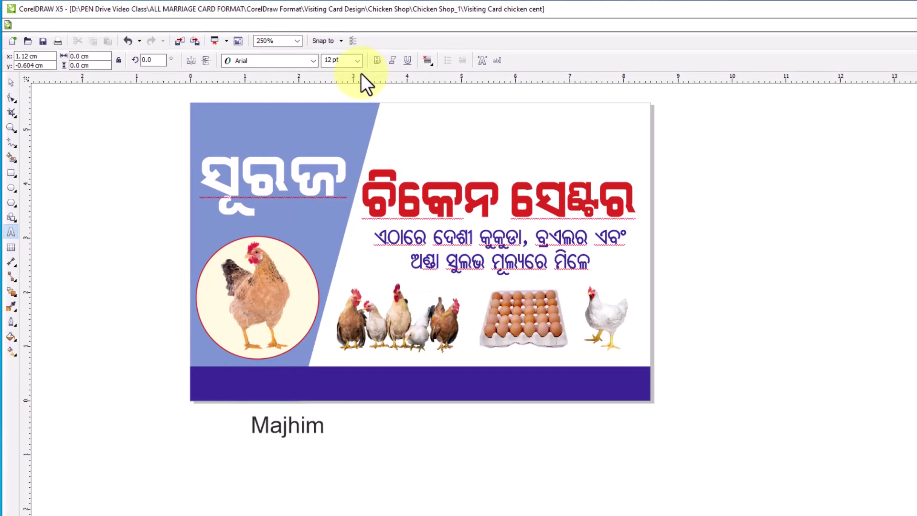
text(unda,)
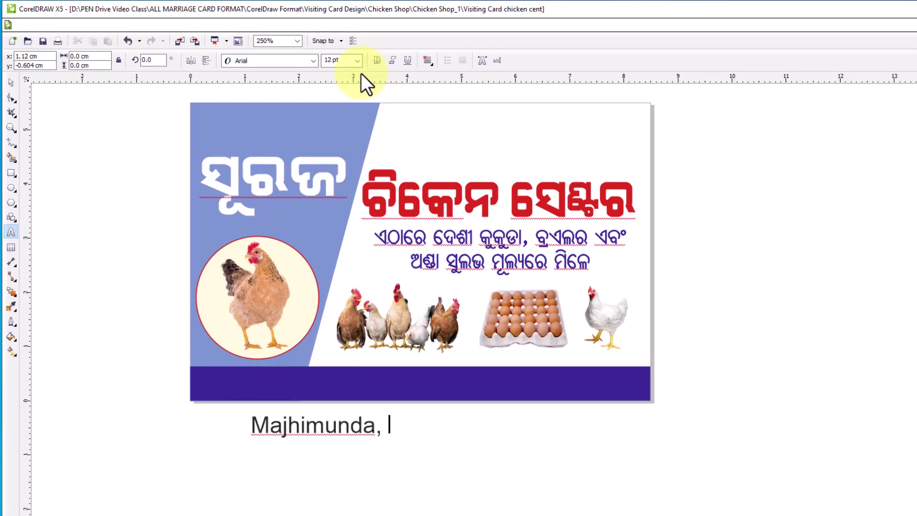
text( D)
text(unguri)
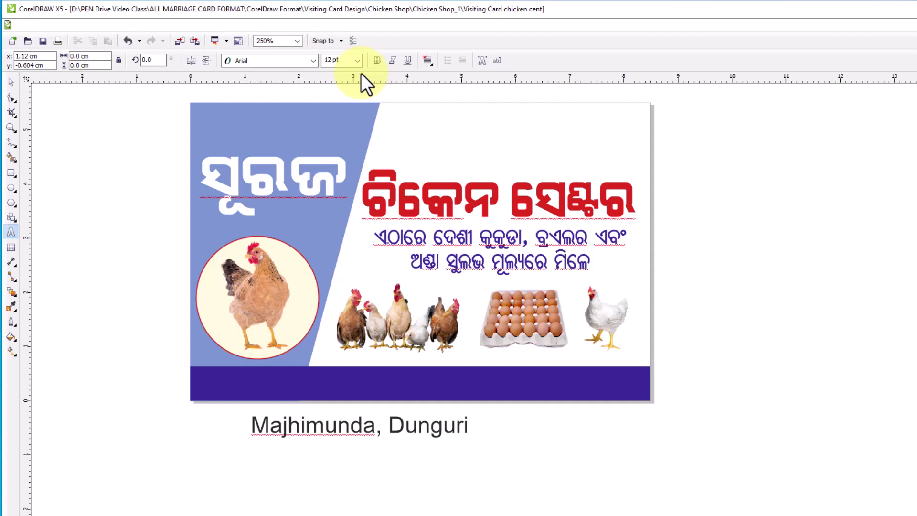
text(pali, Di)
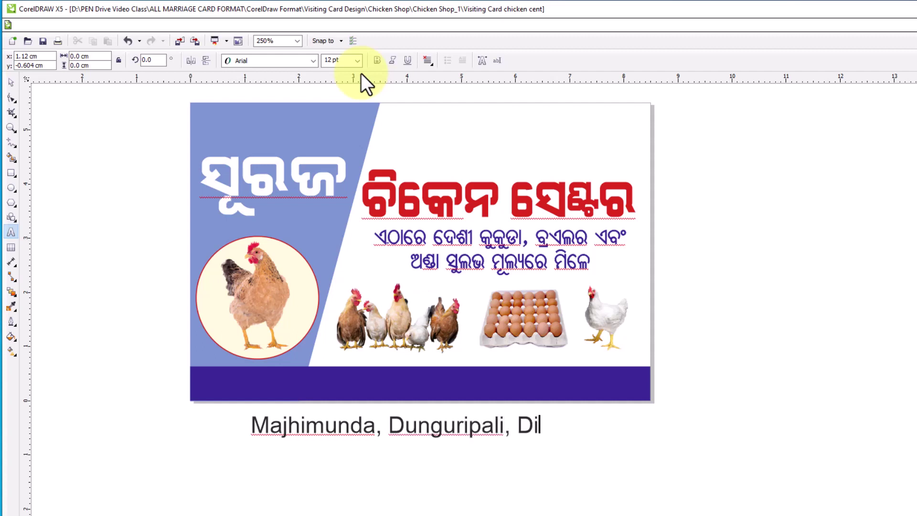
text(st. Boudh)
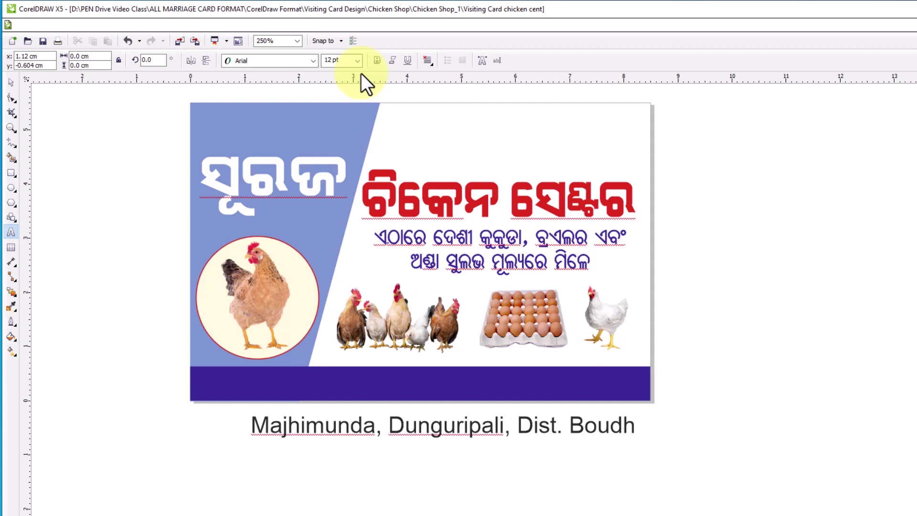
Move the address text into the purple bar and make it white.
click(10, 82)
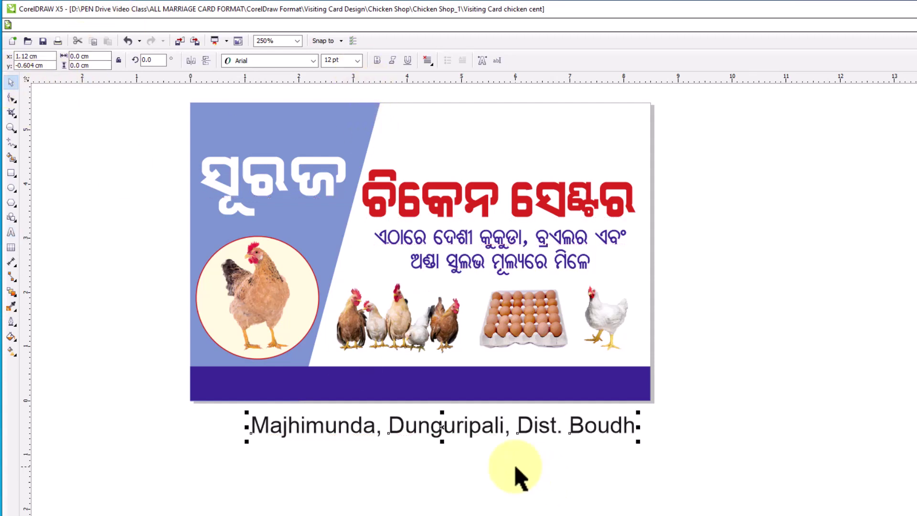
drag(415, 423, 353, 320)
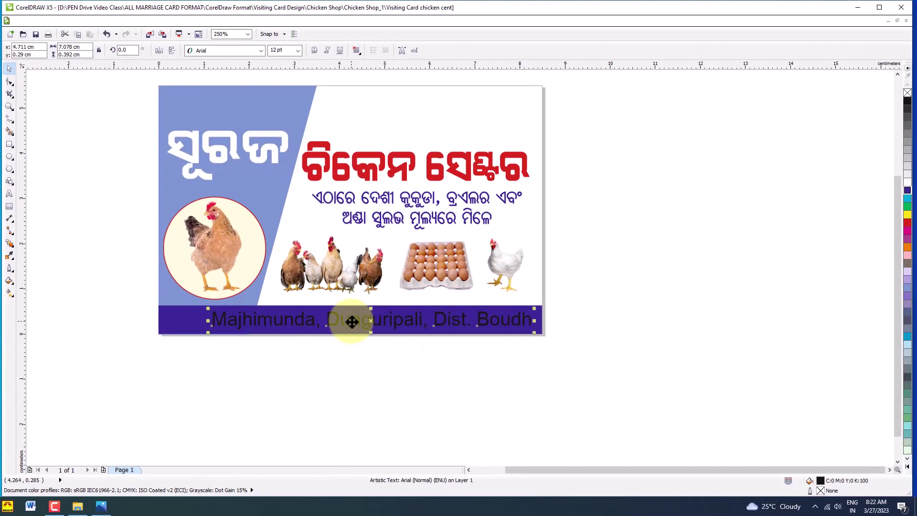
click(907, 183)
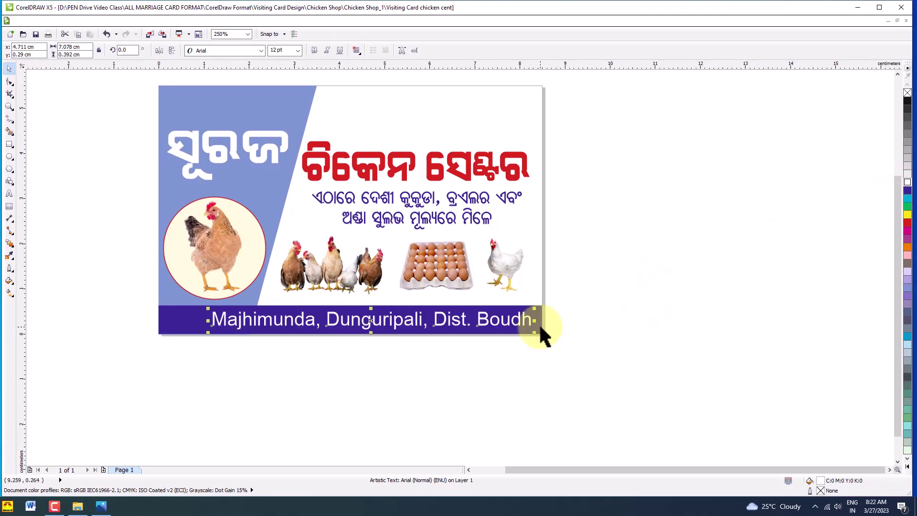
click(208, 370)
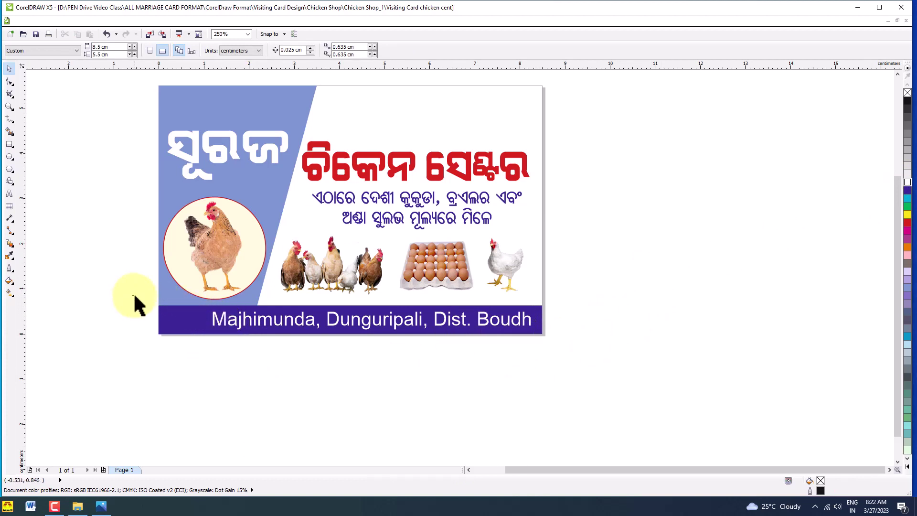
Select the bar and address together and centre them horizontally and vertically (C, E).
mouse_move(133, 296)
mouse_down()
mouse_move(467, 308)
mouse_move(624, 383)
mouse_up()
click(624, 383)
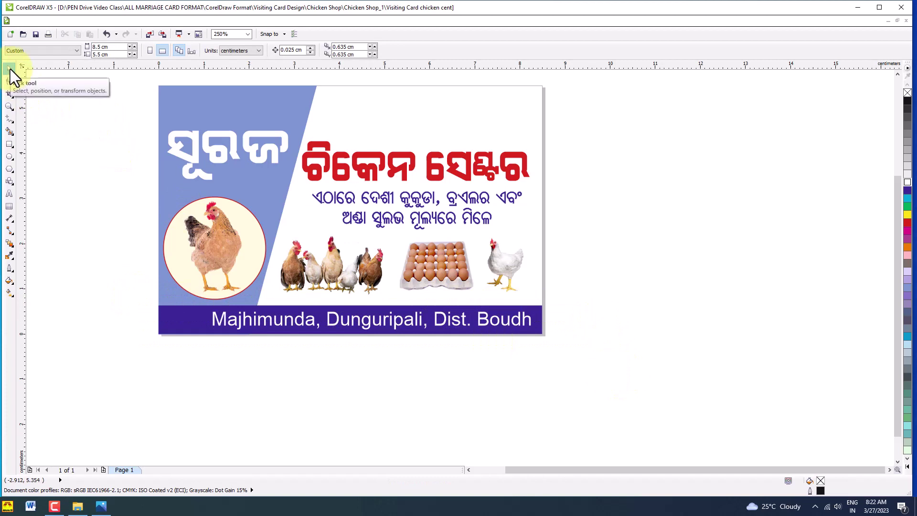
click(10, 69)
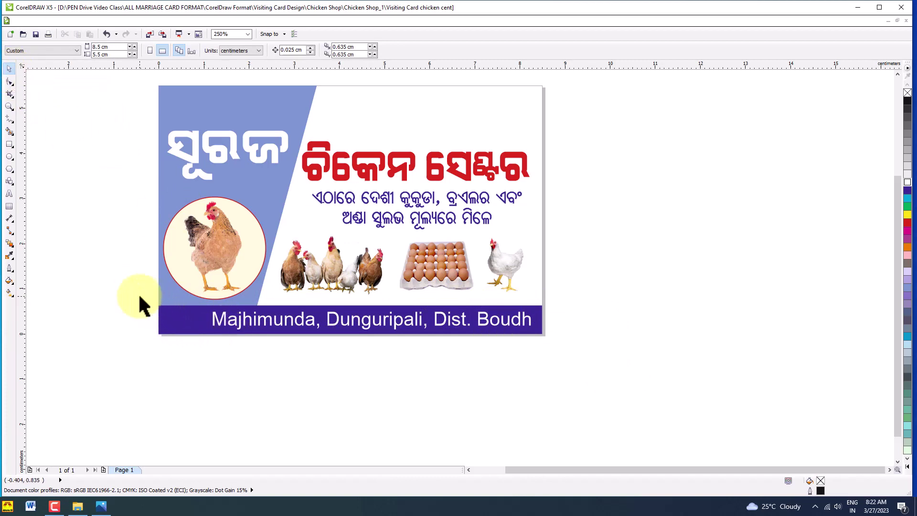
drag(139, 301, 581, 370)
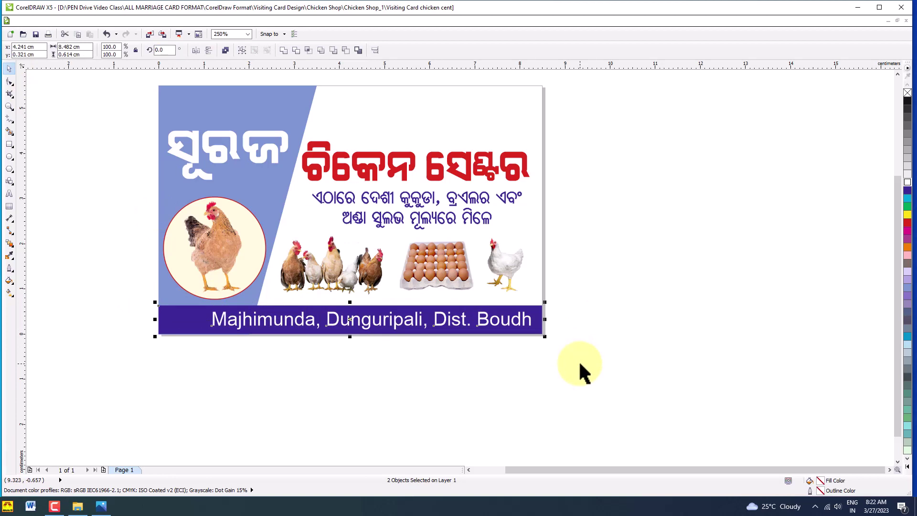
key(c)
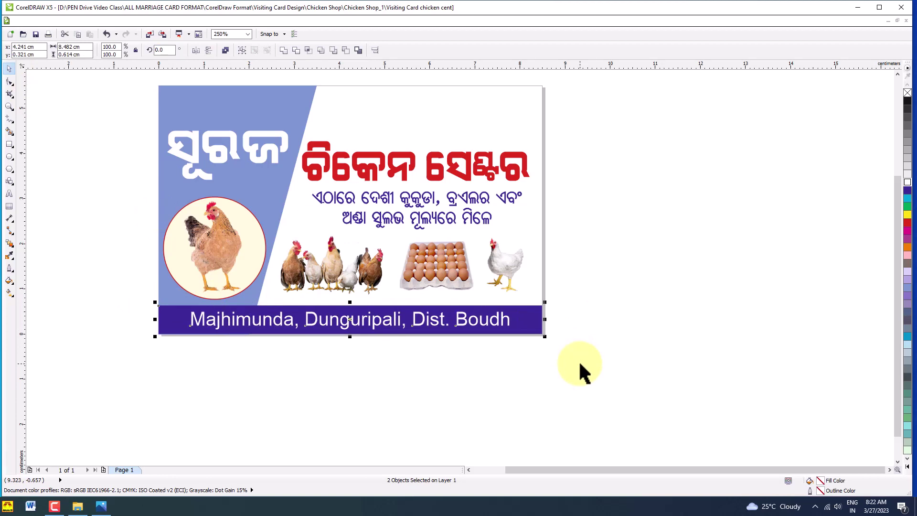
key(e)
click(541, 374)
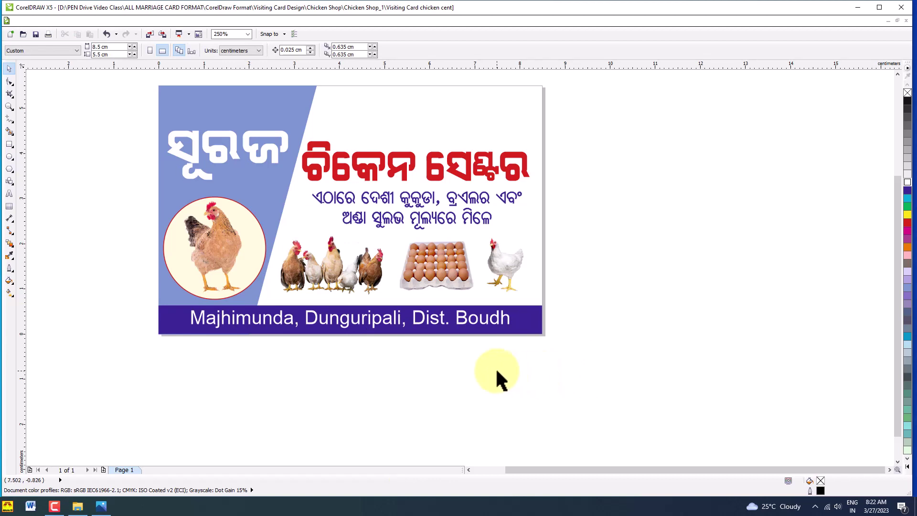
Copy the address to the card top, make it black at 10 pt, and move it top-right.
click(283, 316)
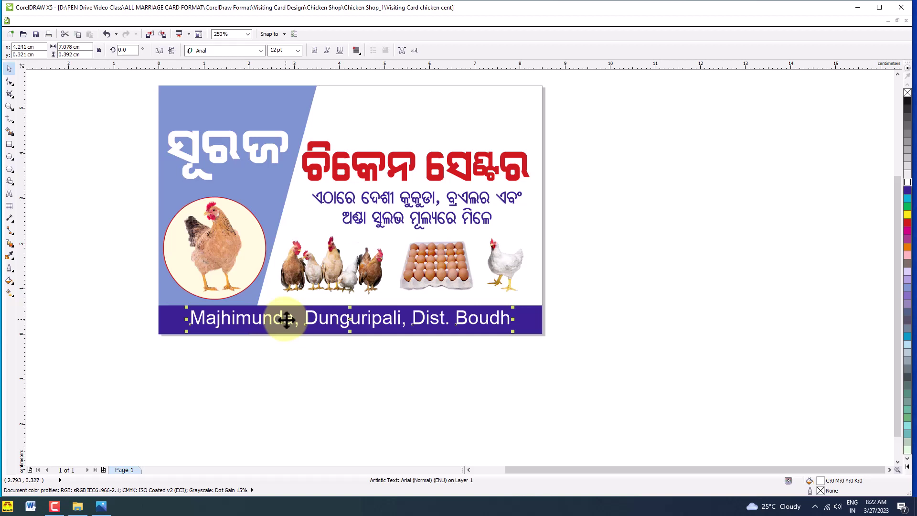
drag(283, 317, 305, 112)
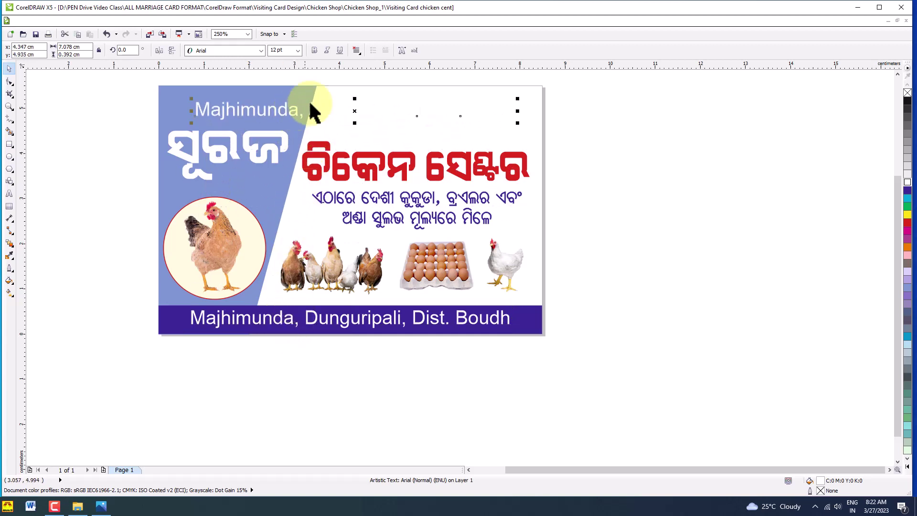
click(907, 100)
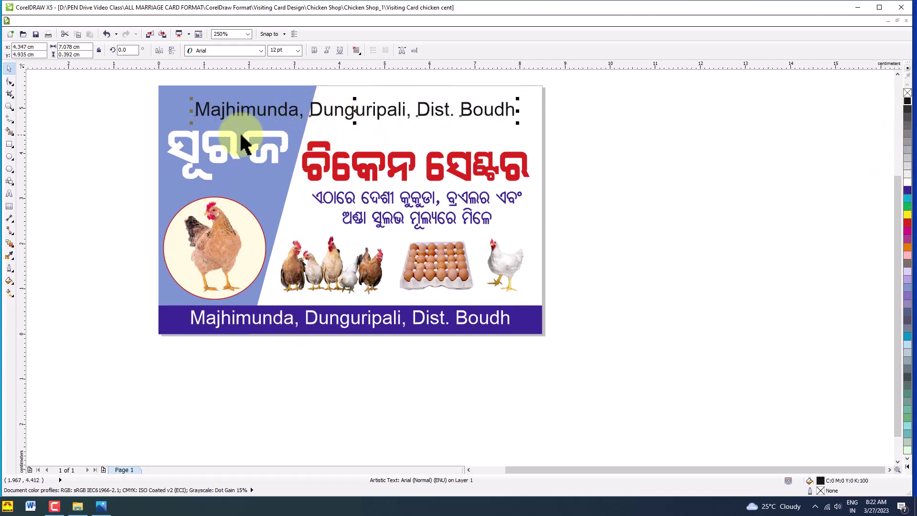
click(290, 50)
text(140)
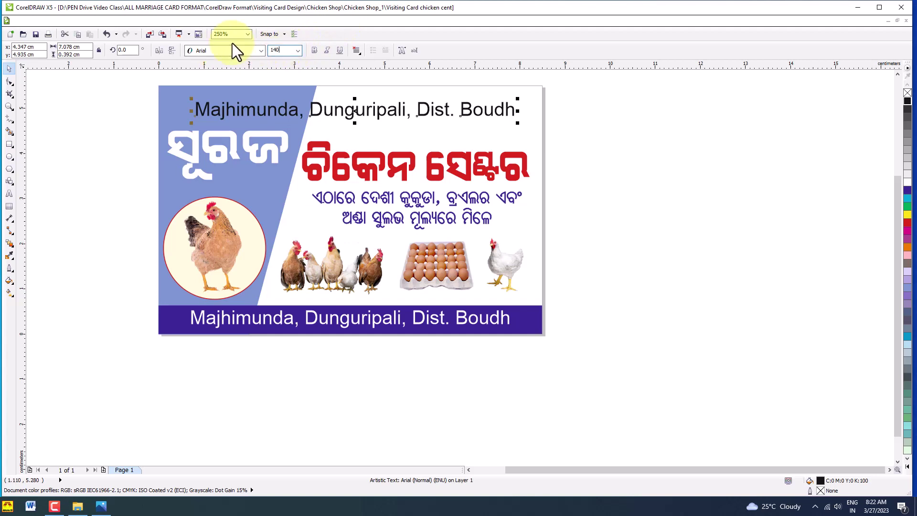
key(Return)
text(10)
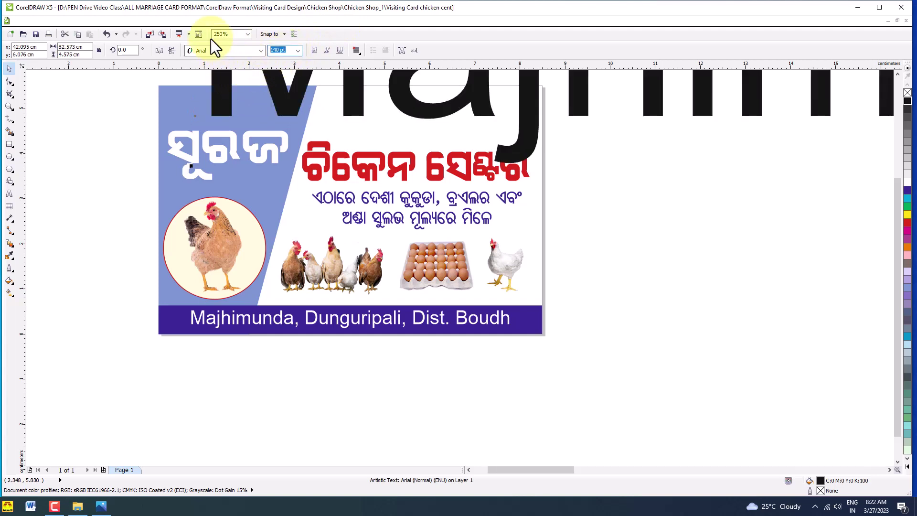
key(Return)
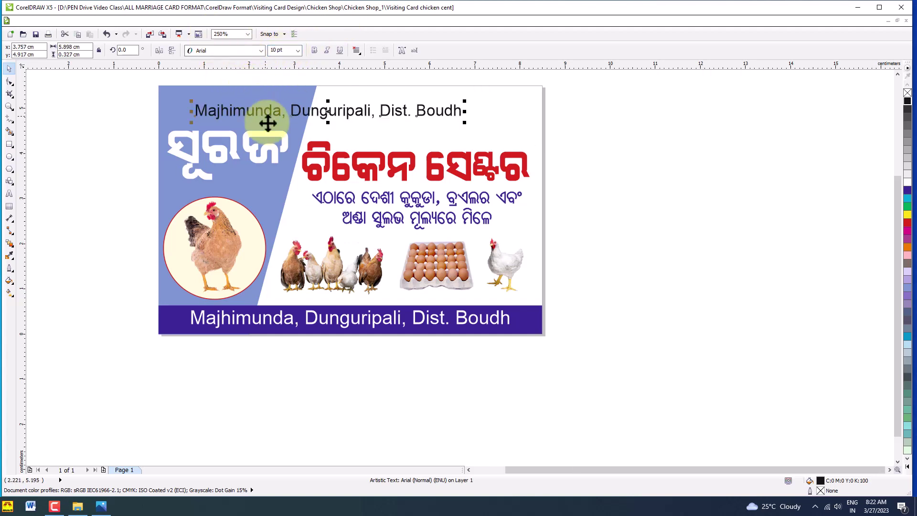
mouse_move(288, 113)
mouse_down()
mouse_move(434, 110)
mouse_move(470, 101)
mouse_up()
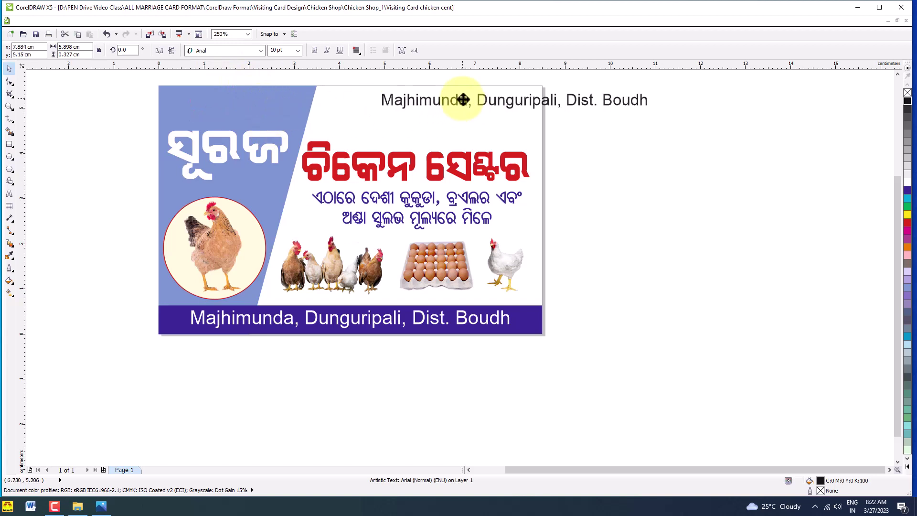
Replace the copied text with a 'Prop:' owner name line and a 'Mob.' mobile number line.
double_click(456, 101)
key(ctrl+a)
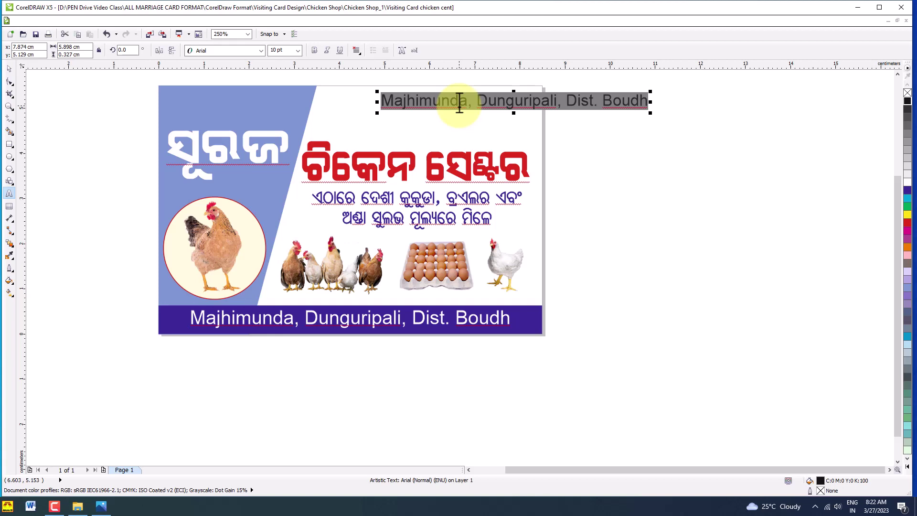
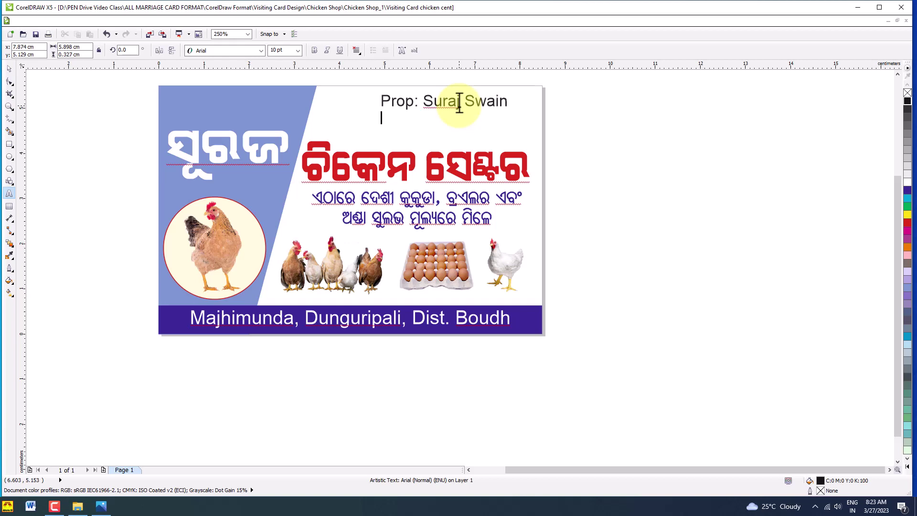
key(Return)
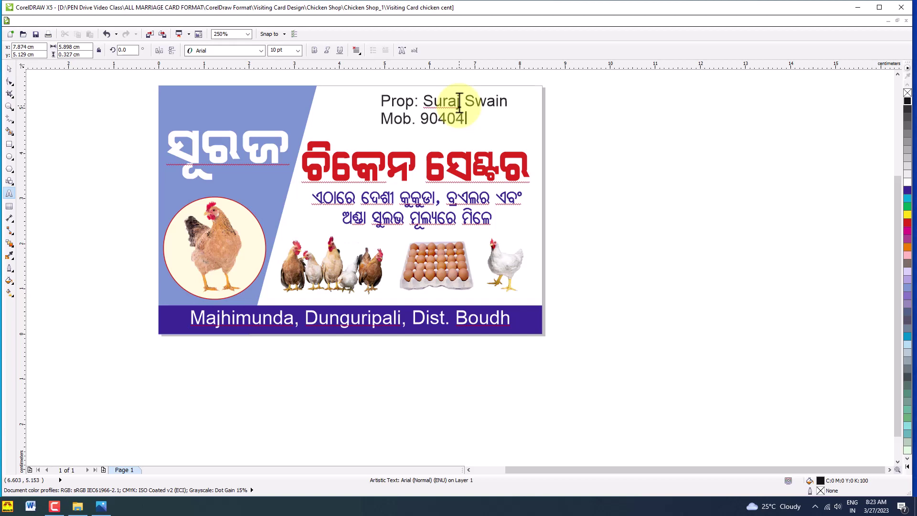
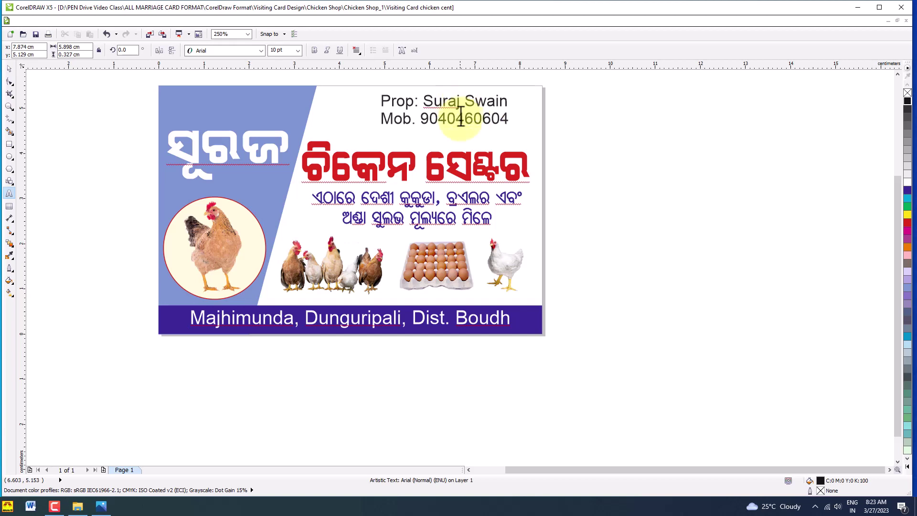
Nudge the name and number block to the card's right edge.
click(9, 68)
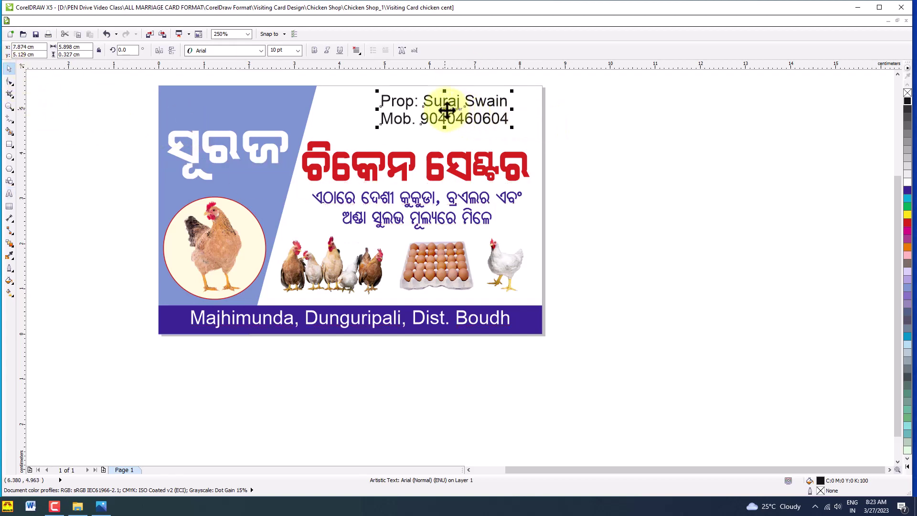
drag(447, 114, 471, 111)
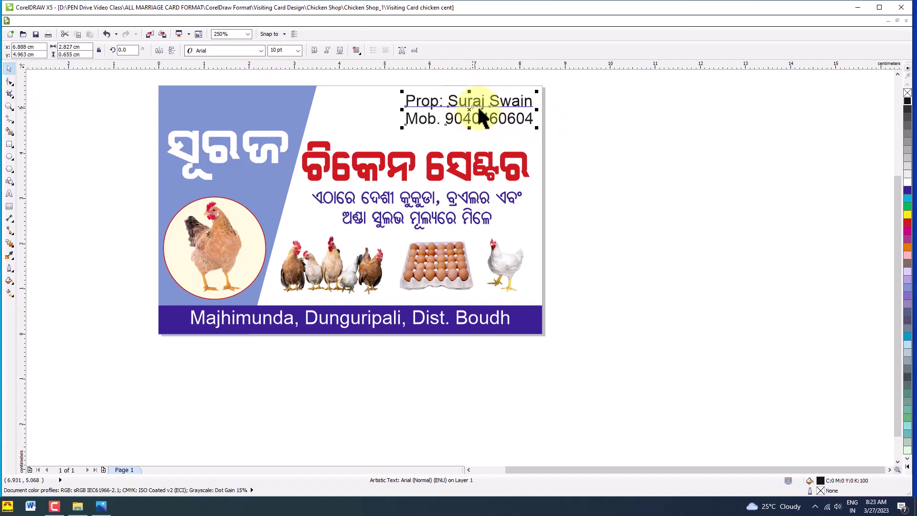
click(9, 193)
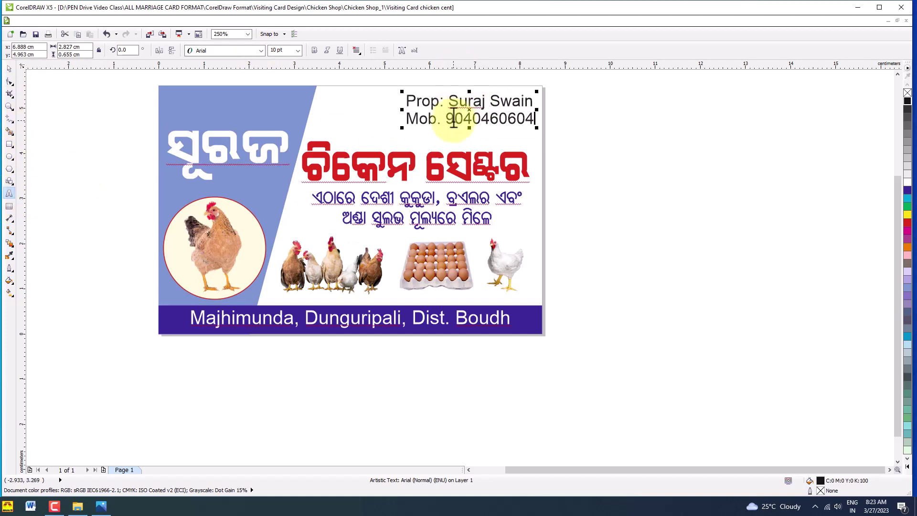
key(ctrl+a)
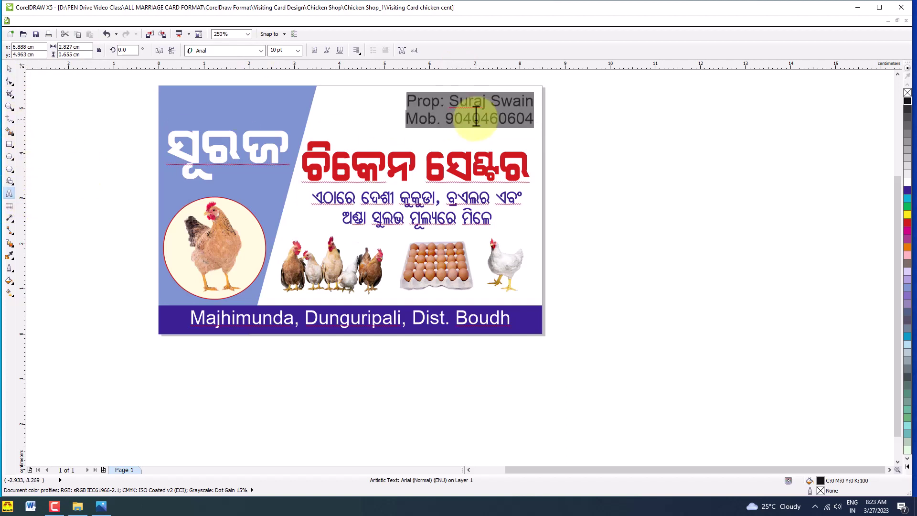
click(9, 68)
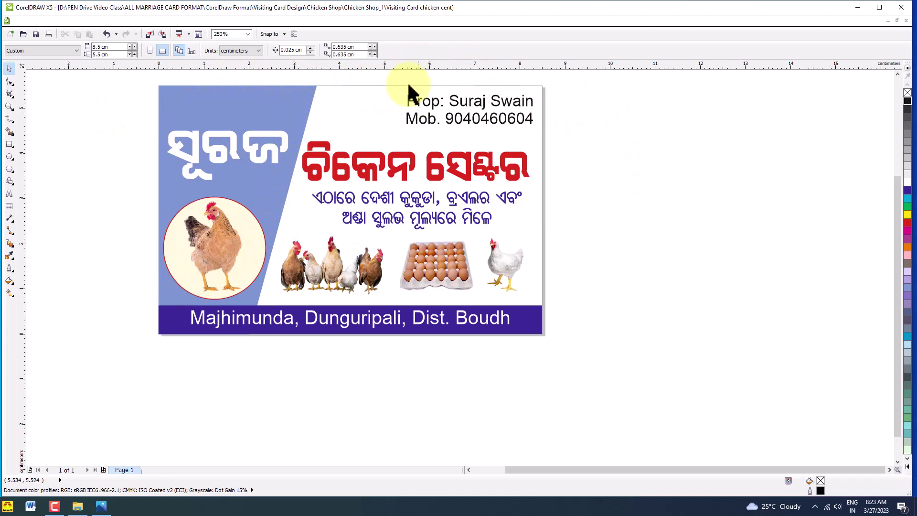
Marquee-select all eleven card objects, discarding an accidental page-sized rectangle.
double_click(8, 145)
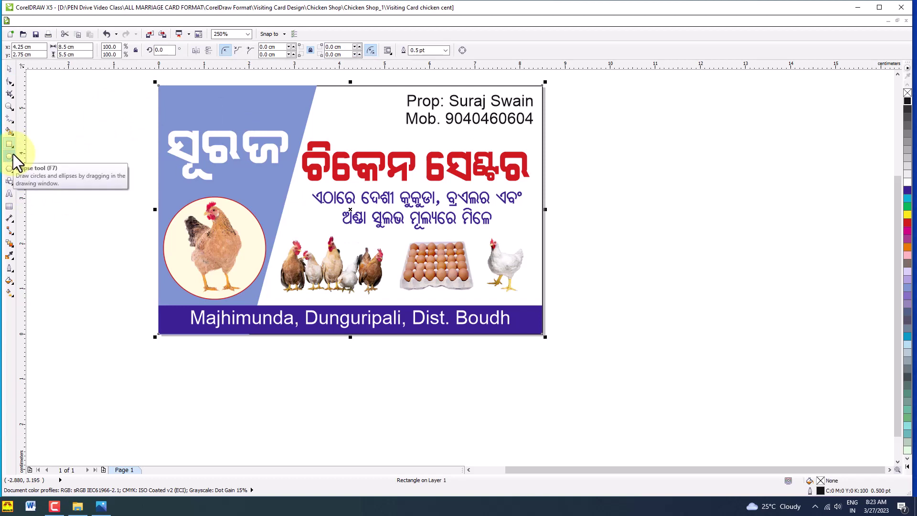
key(Escape)
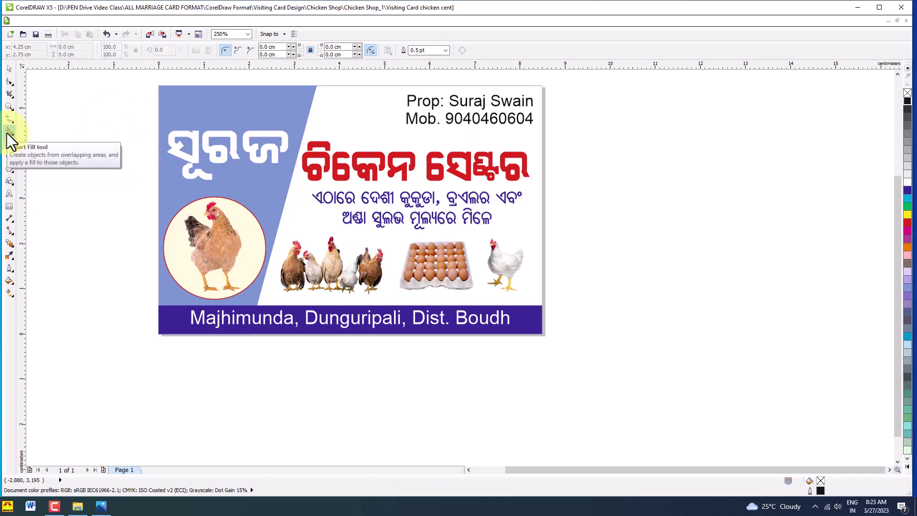
click(9, 68)
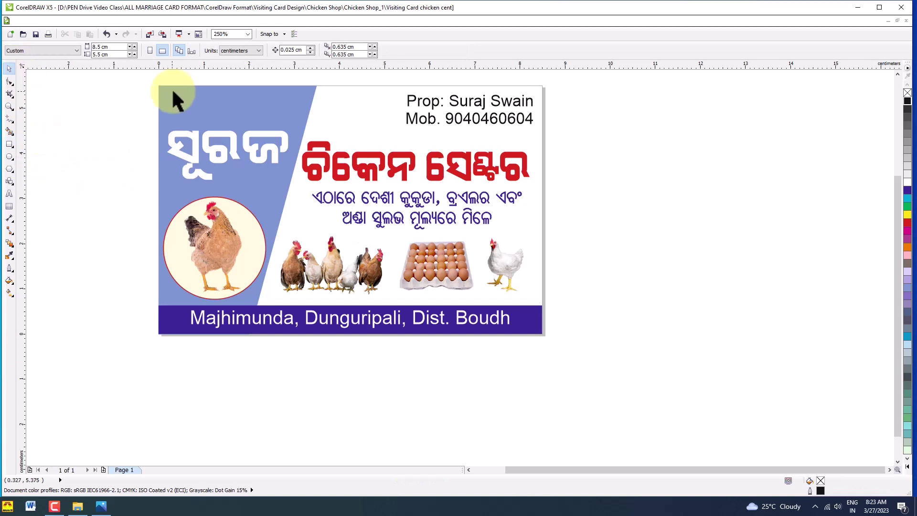
drag(140, 75, 631, 359)
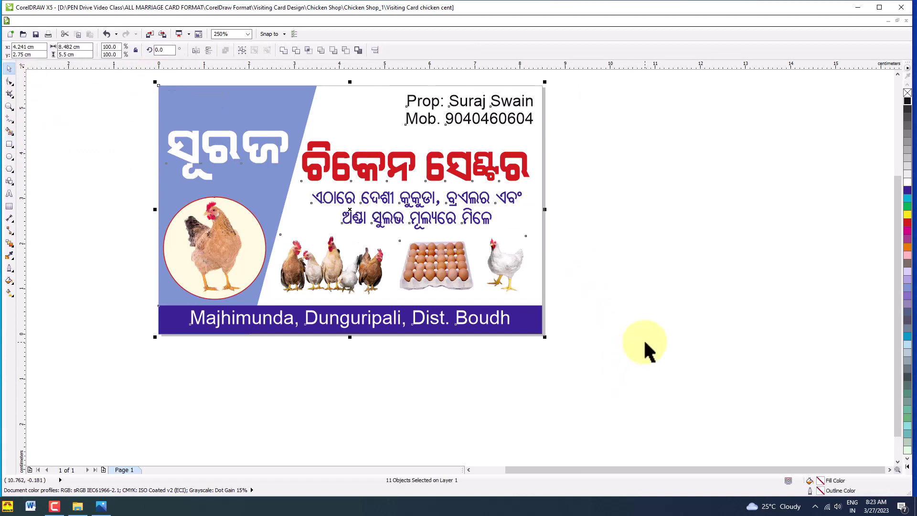
click(644, 343)
mouse_move(144, 78)
mouse_down()
mouse_move(582, 343)
mouse_move(592, 372)
mouse_up()
scroll(249, 263, down, 3)
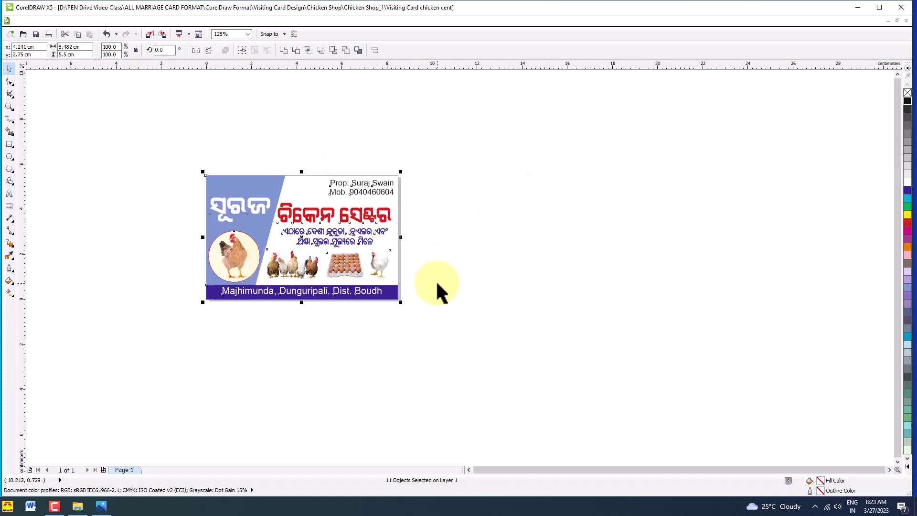
Group the card objects with Ctrl+G and centre the group on the page with P.
key(ctrl+g)
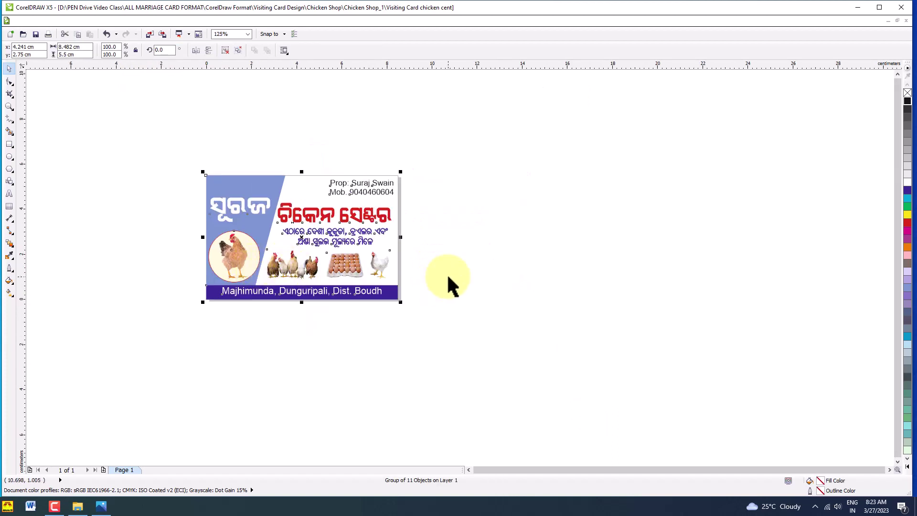
click(448, 277)
drag(229, 184, 159, 137)
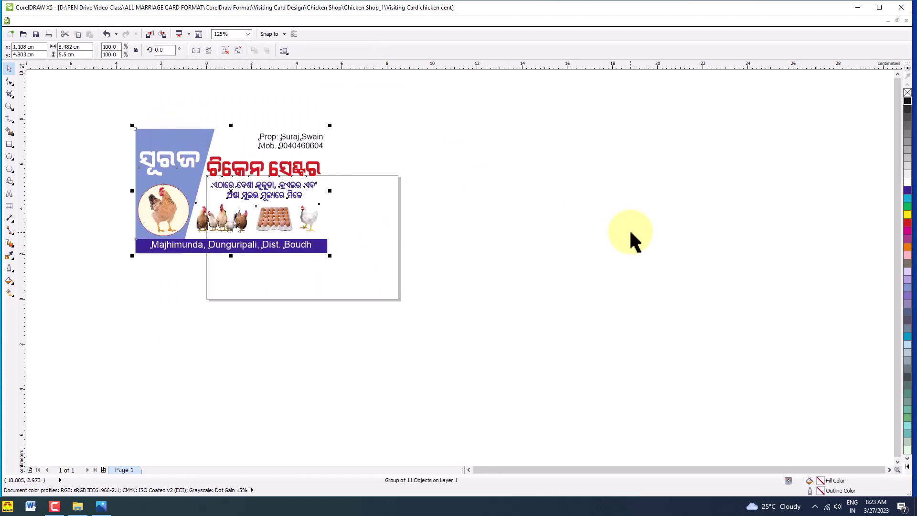
key(p)
click(508, 256)
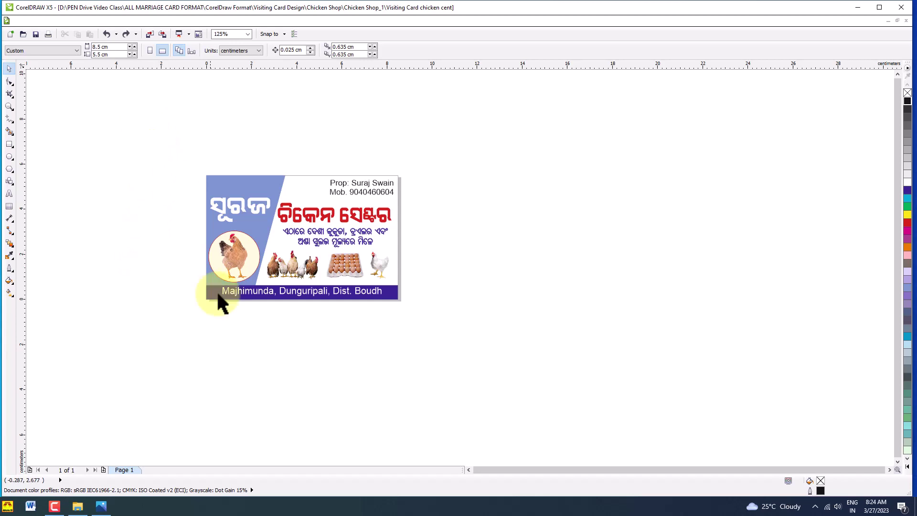
scroll(261, 217, up, 1)
scroll(261, 216, down, 1)
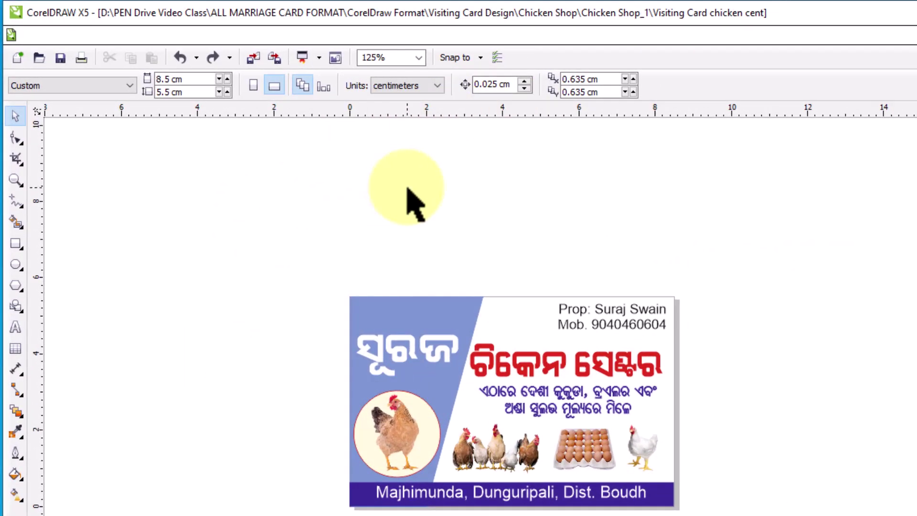
Switch document units to inches and set the page to 18 × 12 inches.
click(436, 85)
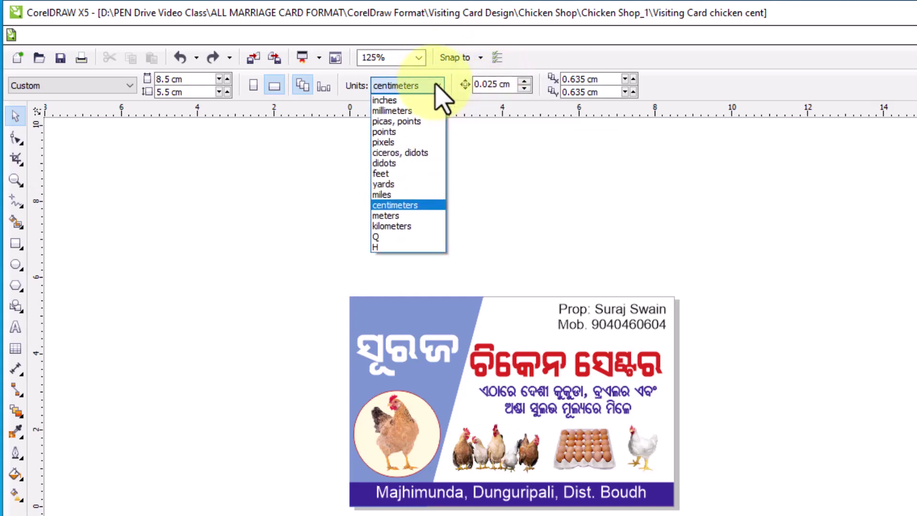
click(385, 100)
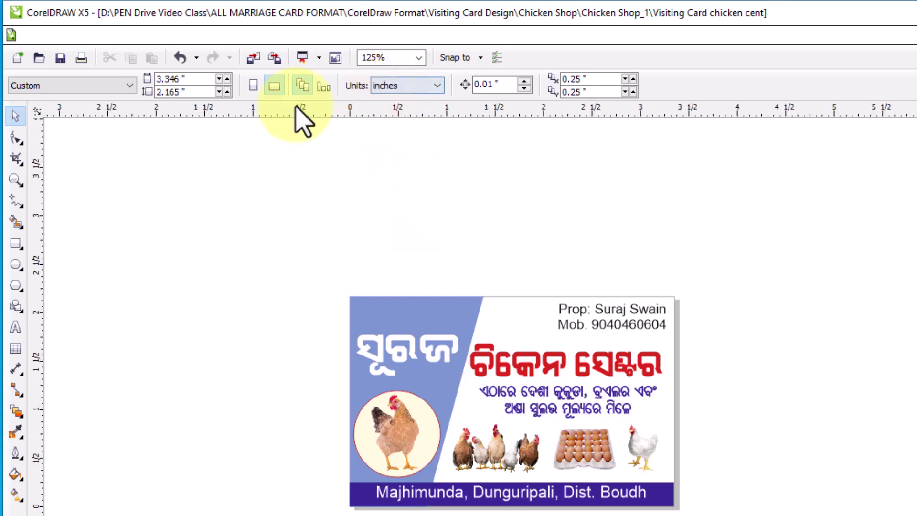
double_click(189, 79)
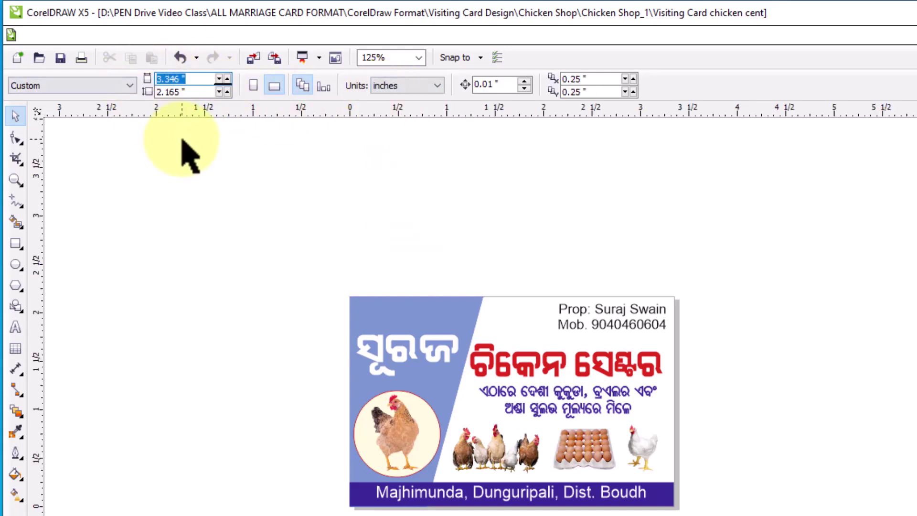
text(18)
key(Tab)
text(12)
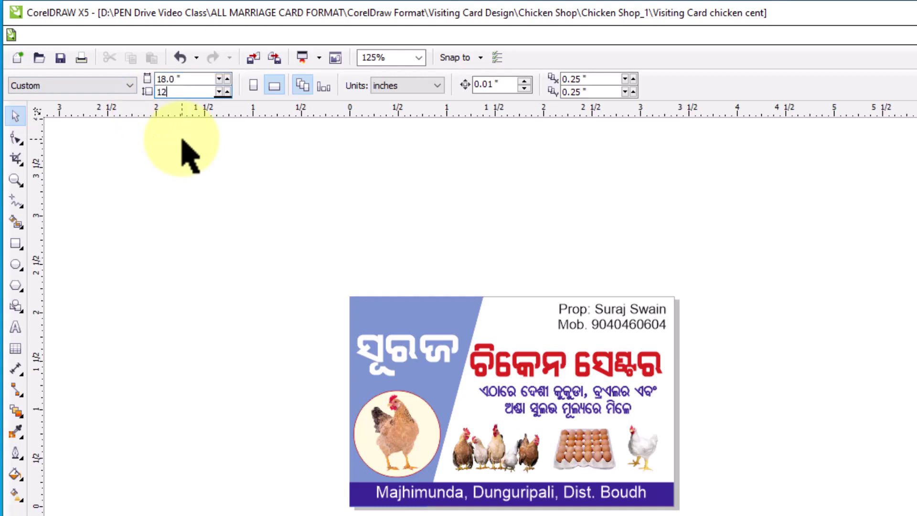
key(Return)
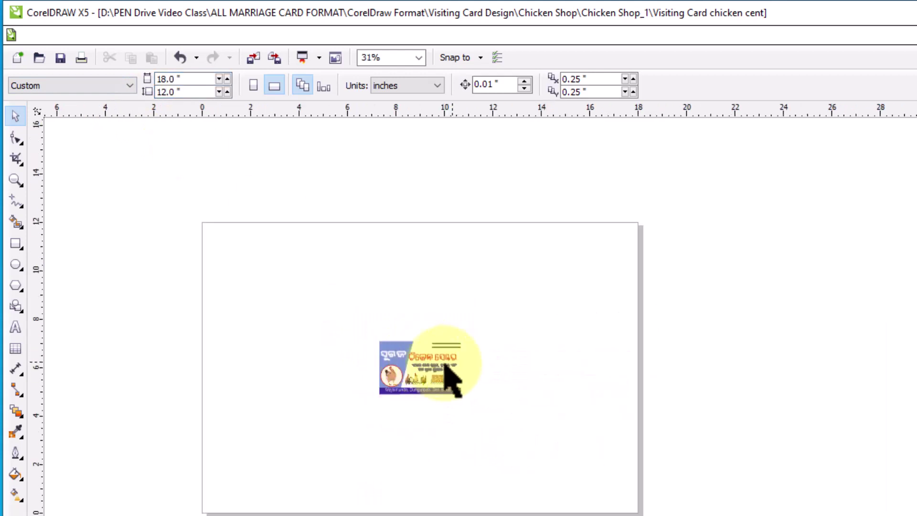
Move the grouped card to the page's upper-left corner.
drag(206, 262, 614, 491)
mouse_move(419, 369)
mouse_down()
mouse_move(259, 266)
mouse_move(234, 235)
mouse_up()
scroll(233, 235, up, 2)
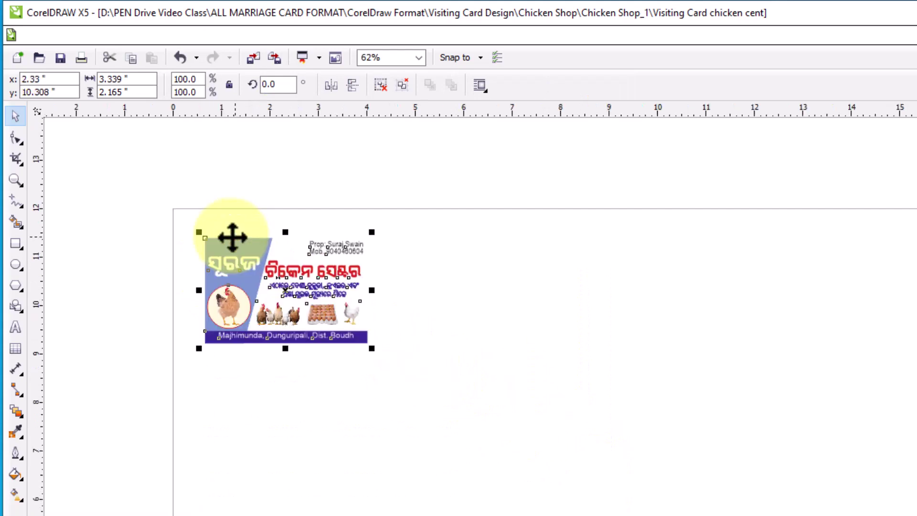
scroll(266, 276, up, 2)
key(Escape)
Draw a short vertical line with the Pen tool for the crop mark.
scroll(348, 262, up, 2)
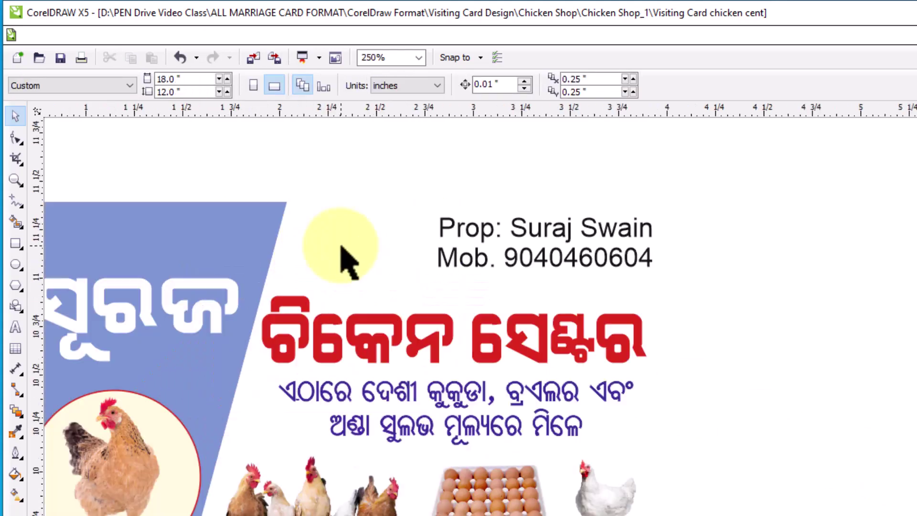
scroll(518, 232, down, 2)
scroll(328, 262, up, 2)
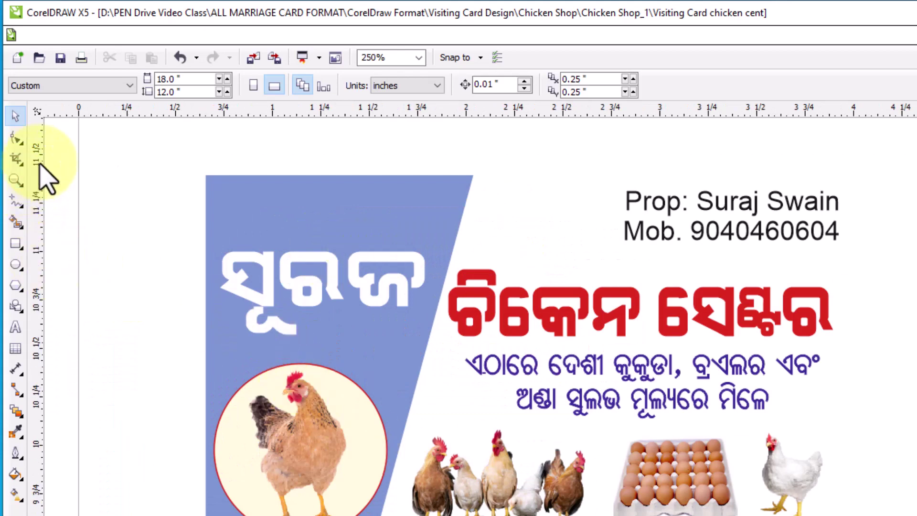
click(20, 205)
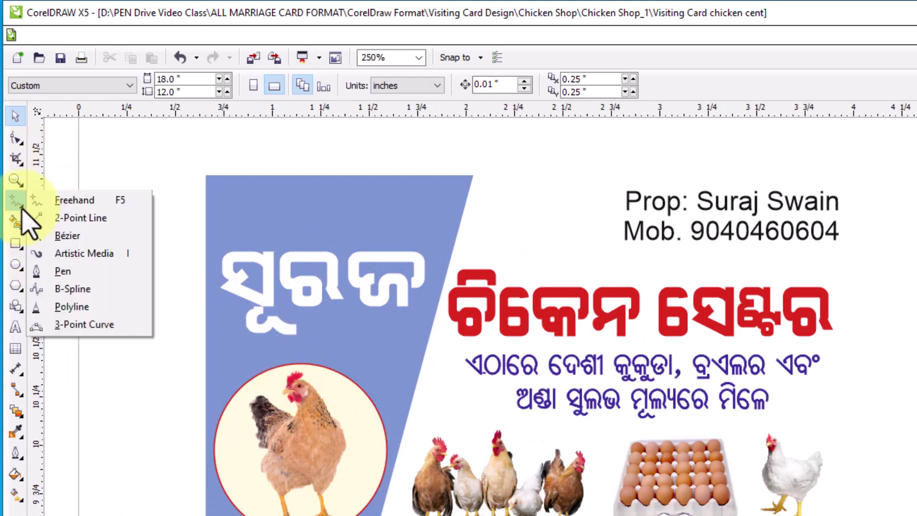
click(52, 271)
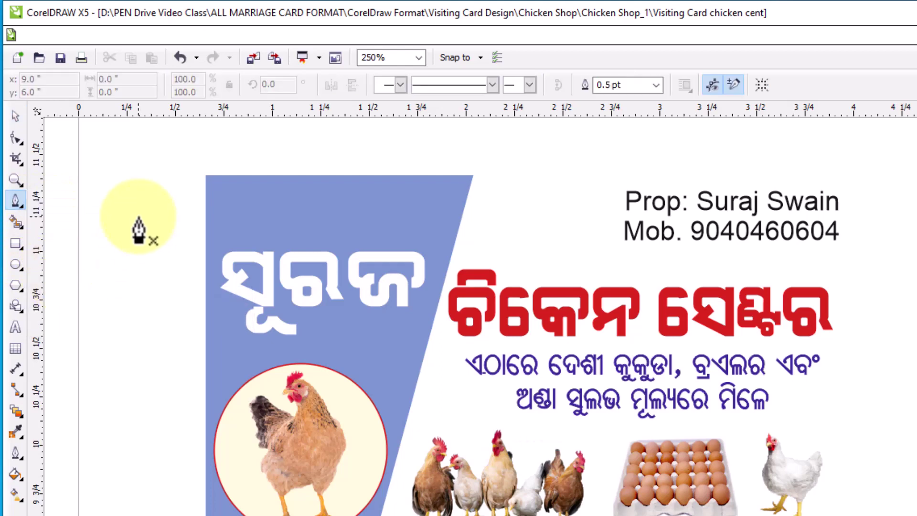
click(95, 206)
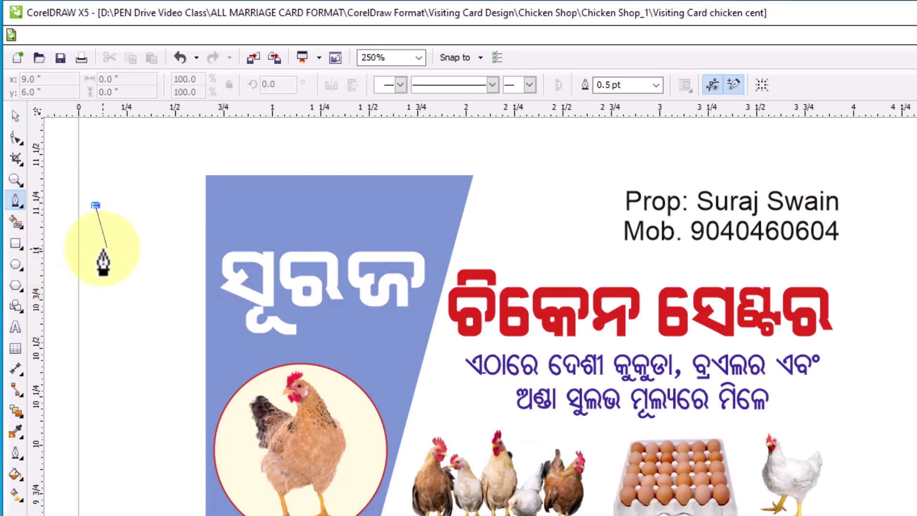
click(96, 248)
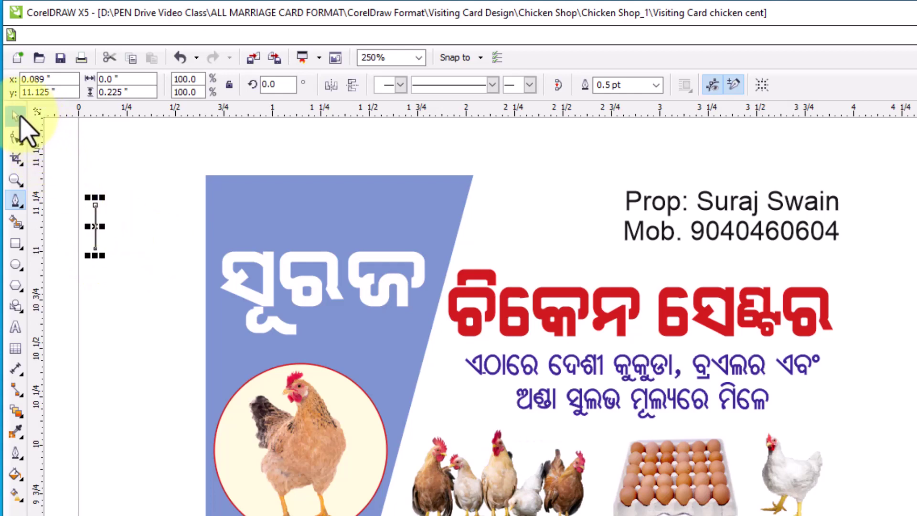
click(16, 116)
click(80, 223)
drag(65, 173, 154, 321)
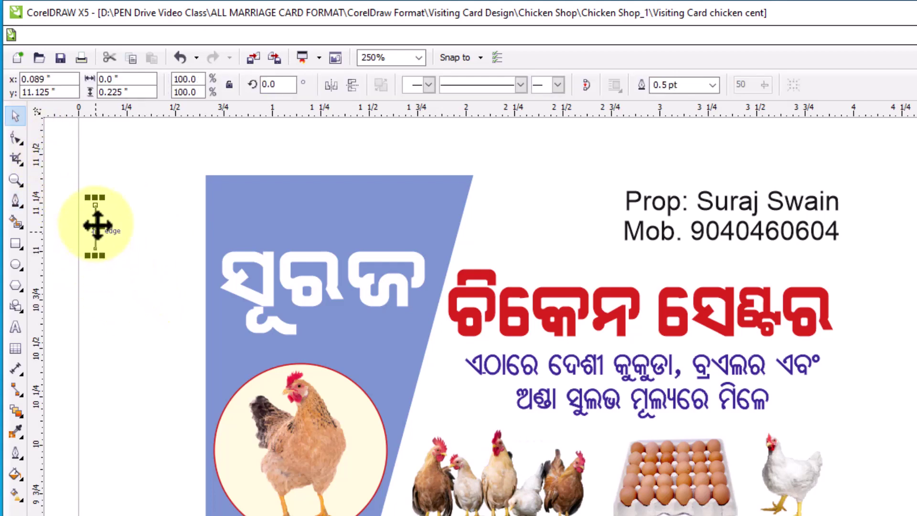
scroll(99, 235, up, 1)
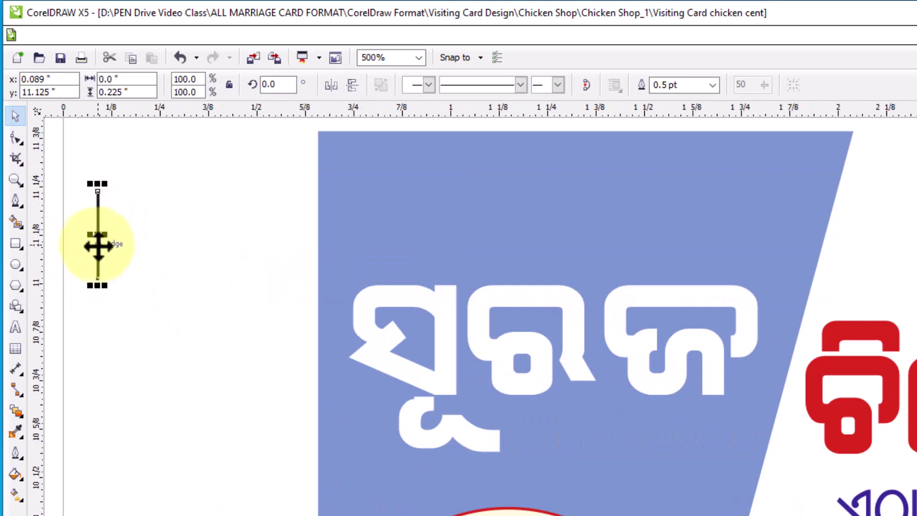
Copy the line, rotate it 90°, align the tops, and group them into an L mark.
drag(93, 235, 142, 235)
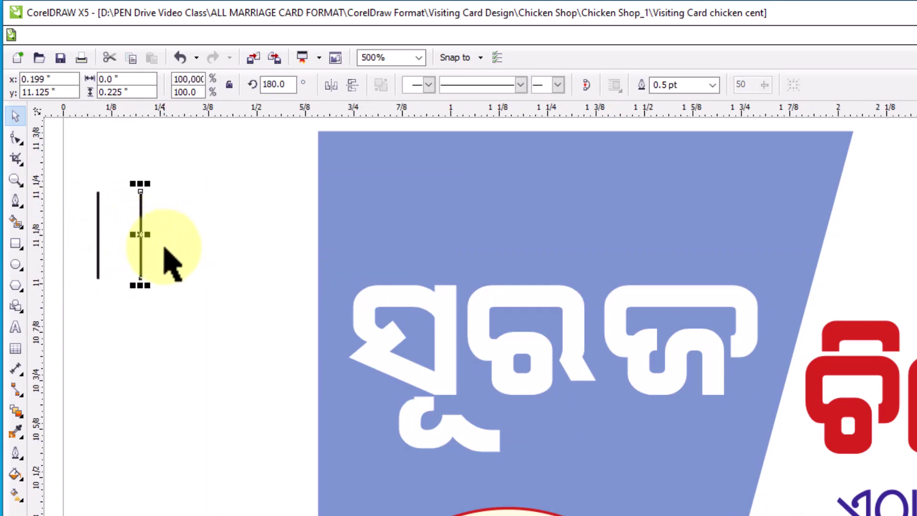
double_click(289, 85)
text(0)
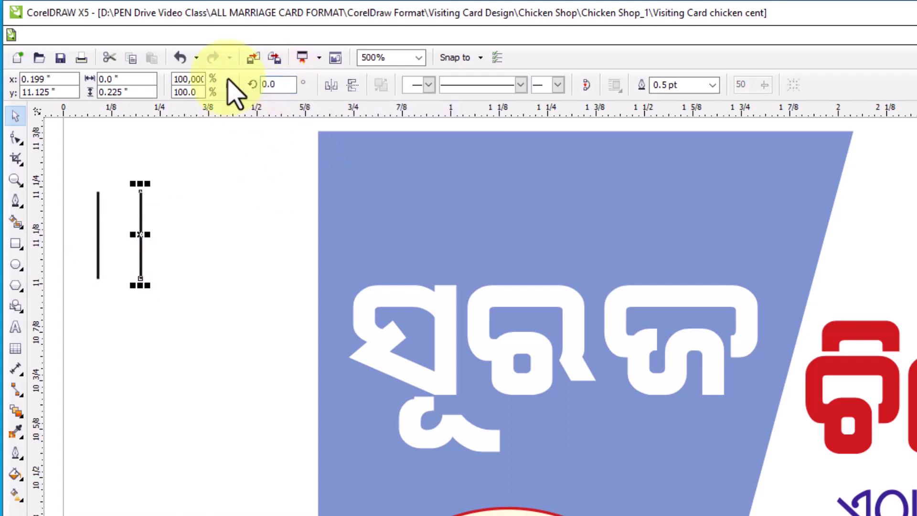
double_click(289, 86)
text(90)
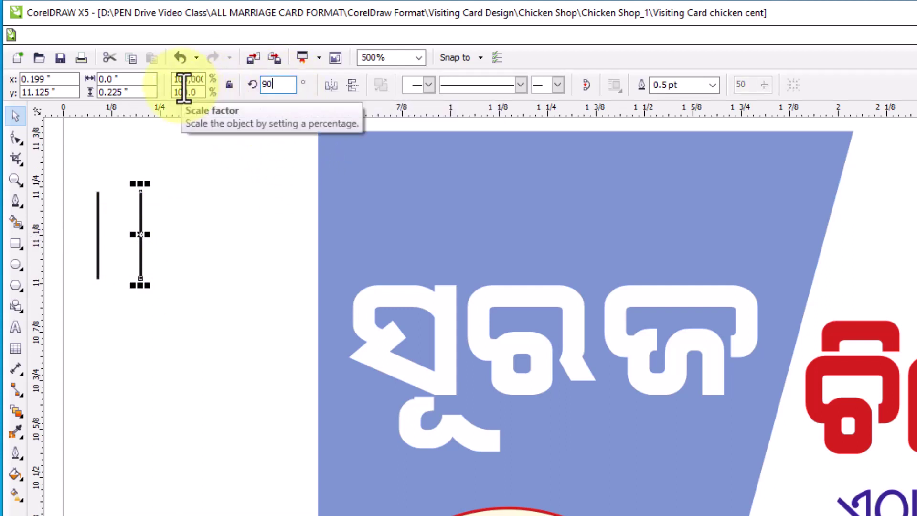
key(Return)
click(74, 162)
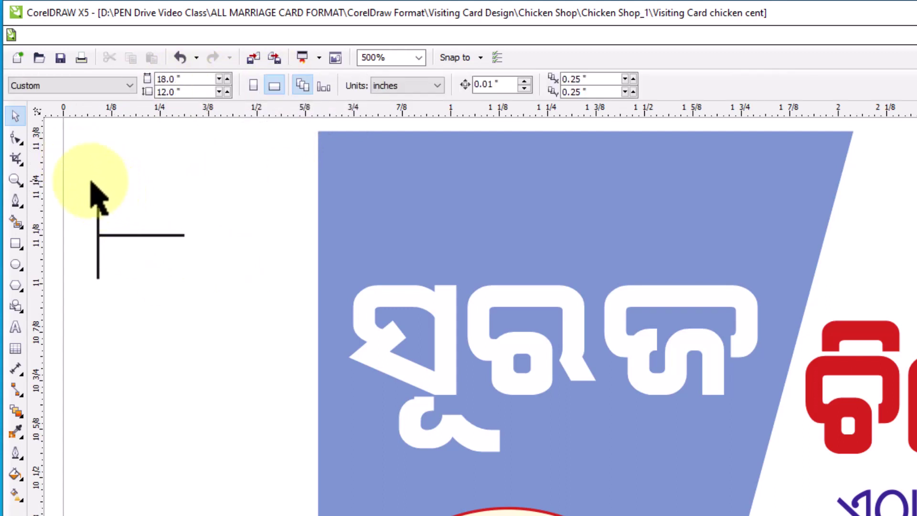
drag(71, 165, 185, 245)
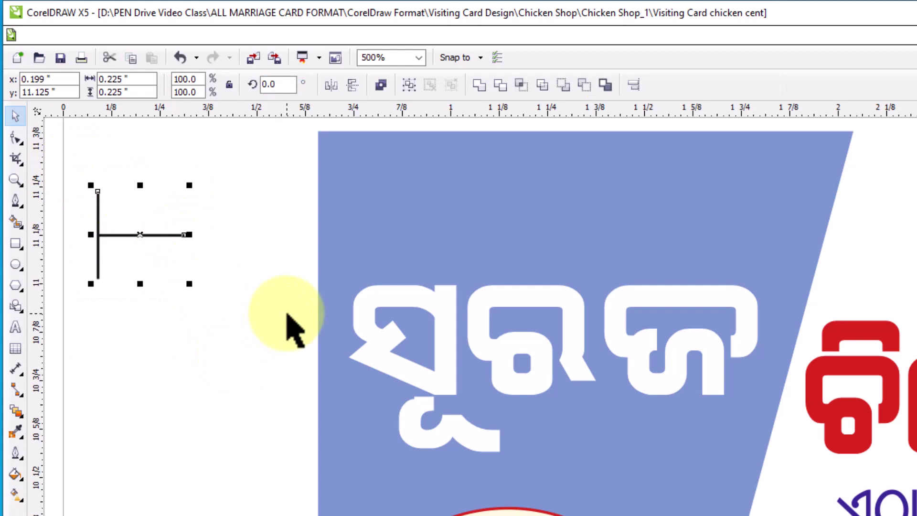
key(t)
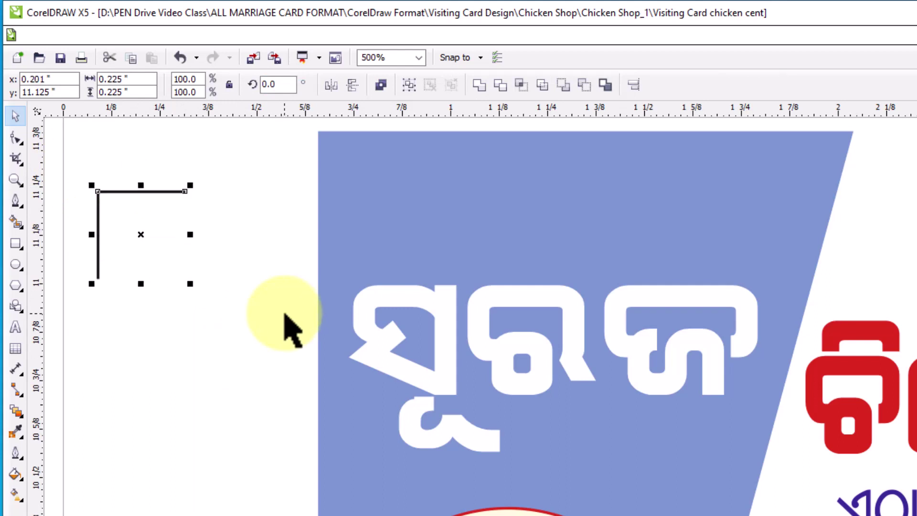
click(139, 344)
drag(74, 158, 163, 246)
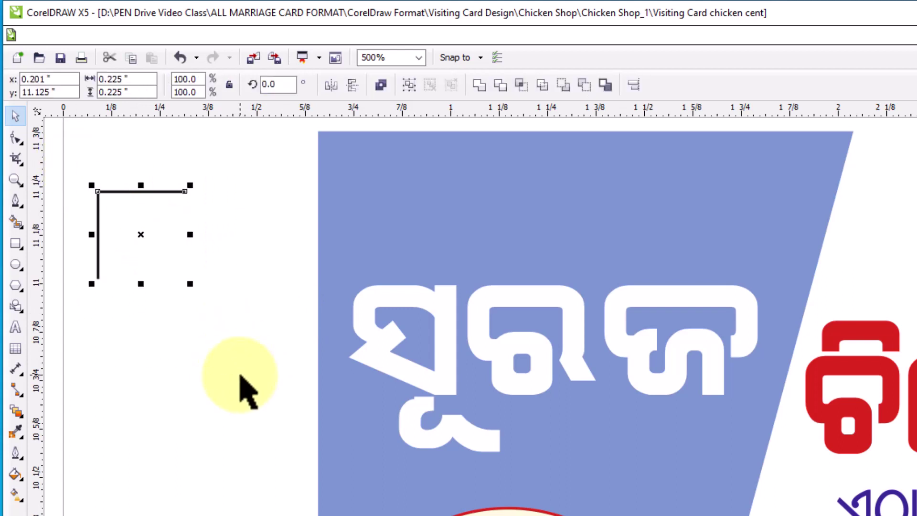
key(ctrl+g)
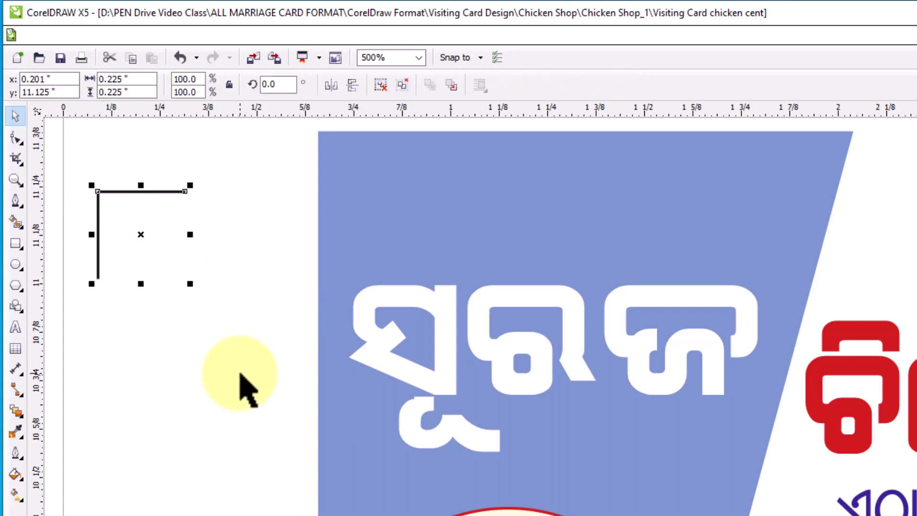
Duplicate the L corner mark into a column of copies below it.
scroll(154, 295, down, 2)
scroll(154, 296, up, 2)
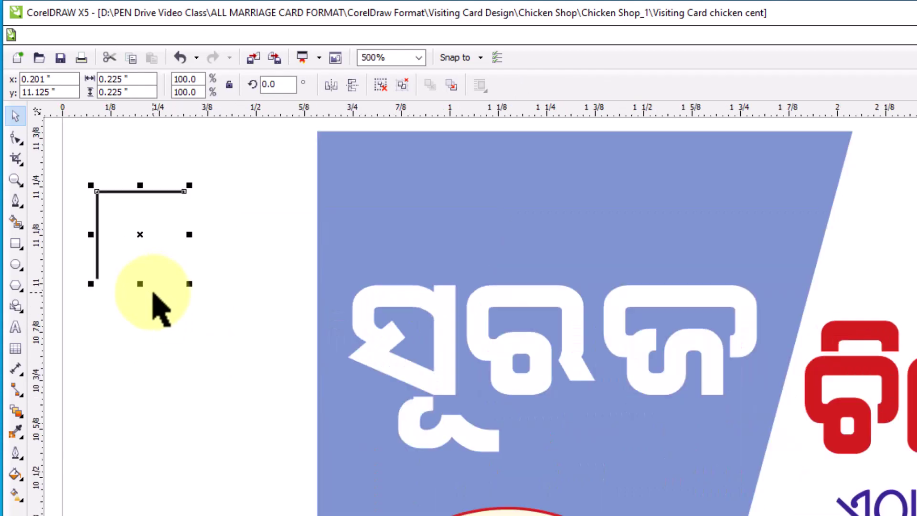
scroll(260, 250, down, 1)
scroll(185, 244, up, 1)
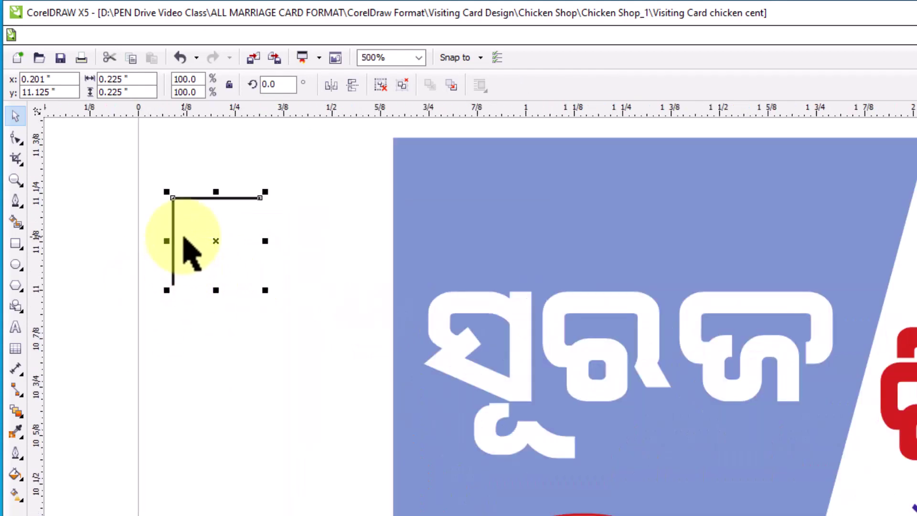
drag(216, 243, 217, 367)
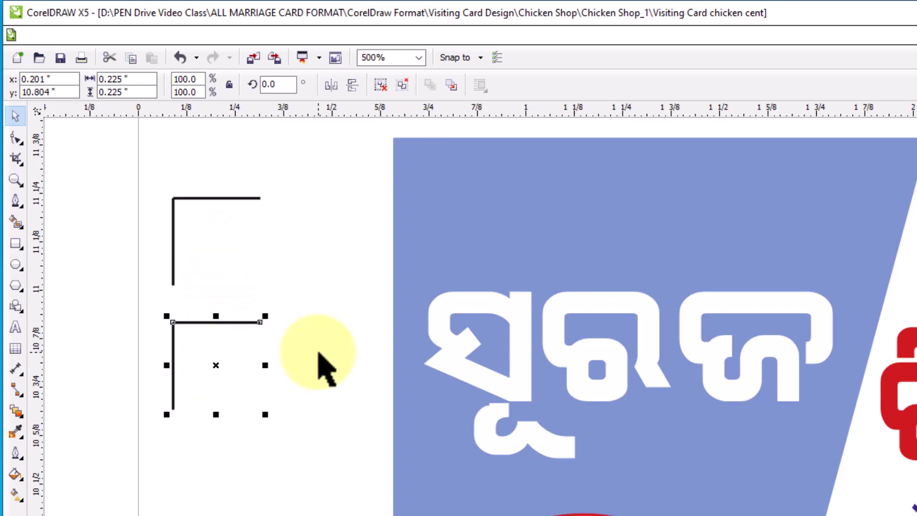
key(ctrl+d)
click(804, 491)
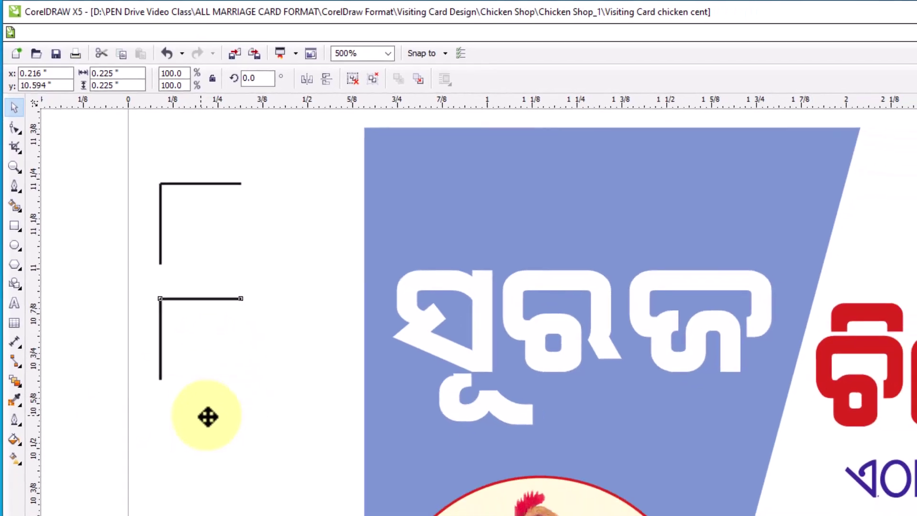
mouse_move(219, 367)
mouse_down()
mouse_move(198, 364)
mouse_move(150, 442)
mouse_up()
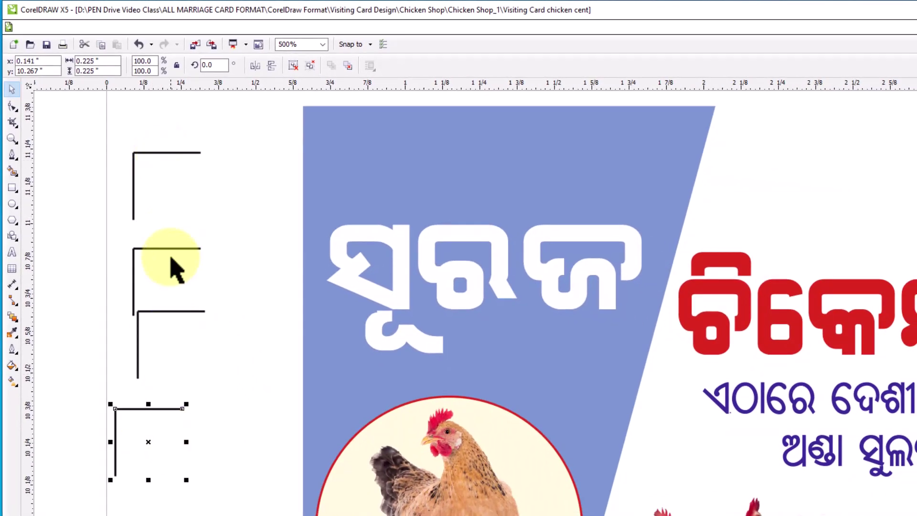
Mirror and flip the copies so each mark faces a different corner.
click(169, 249)
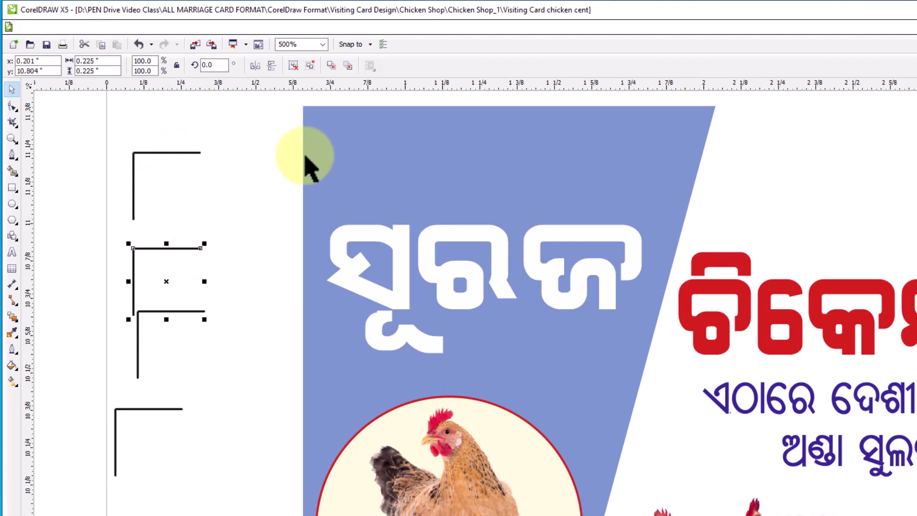
click(257, 64)
drag(172, 279, 252, 252)
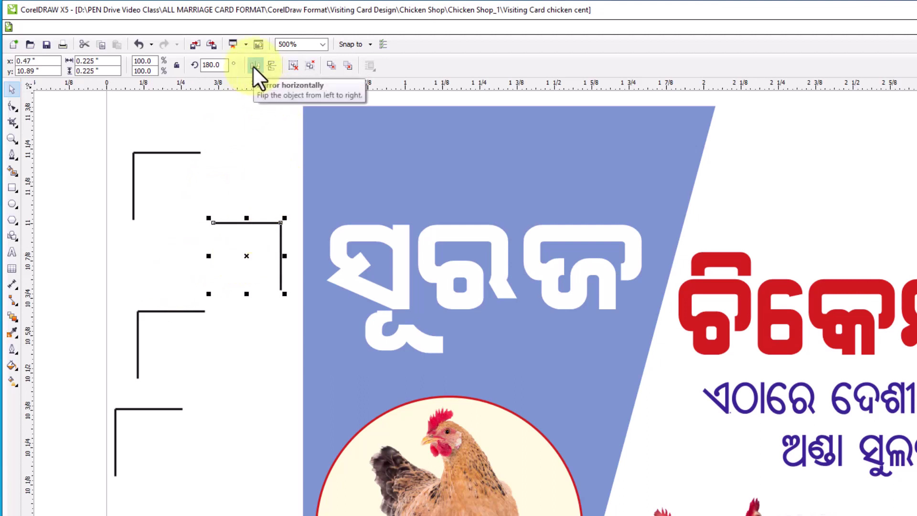
click(168, 317)
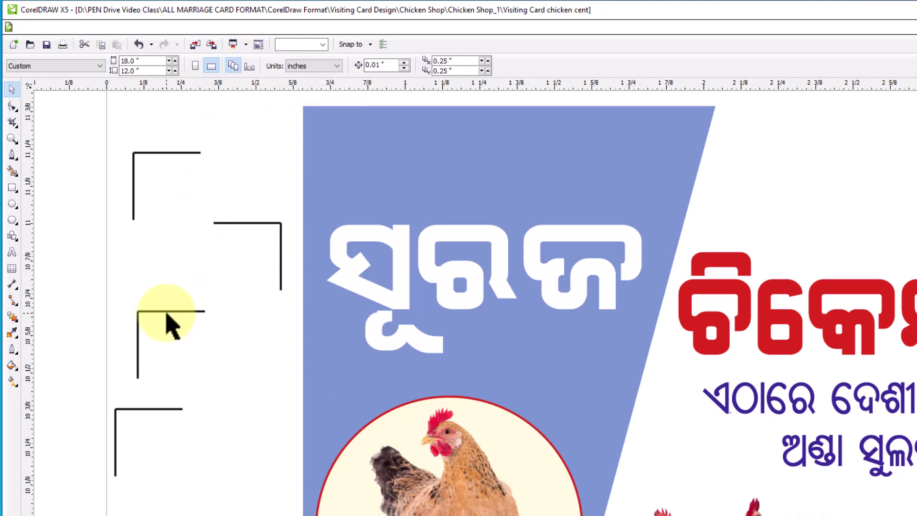
click(171, 316)
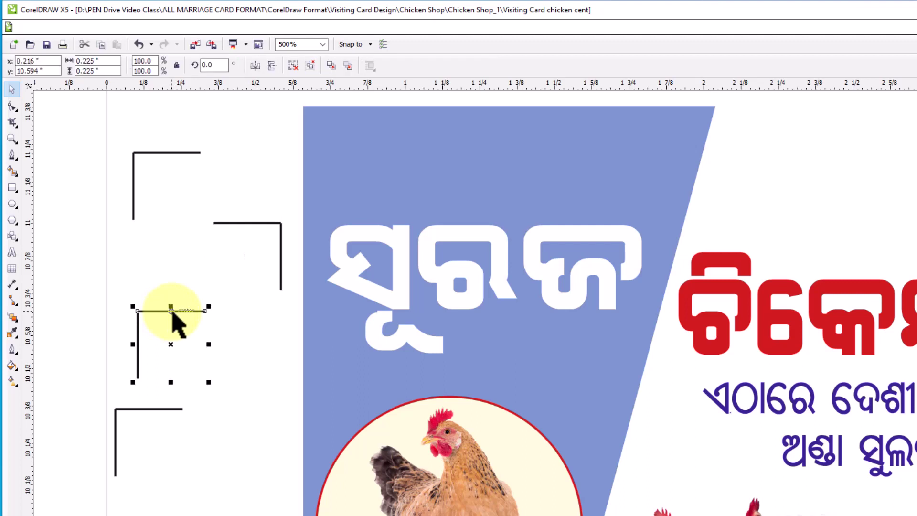
click(272, 67)
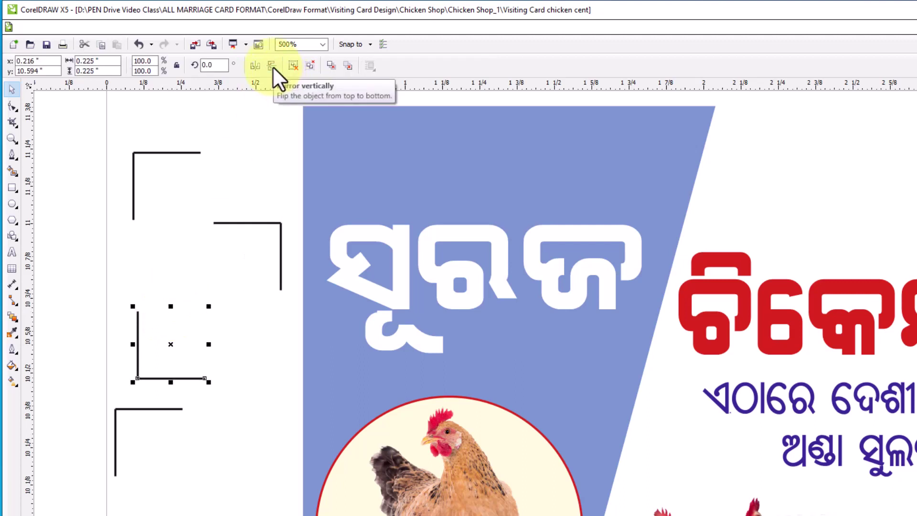
click(132, 404)
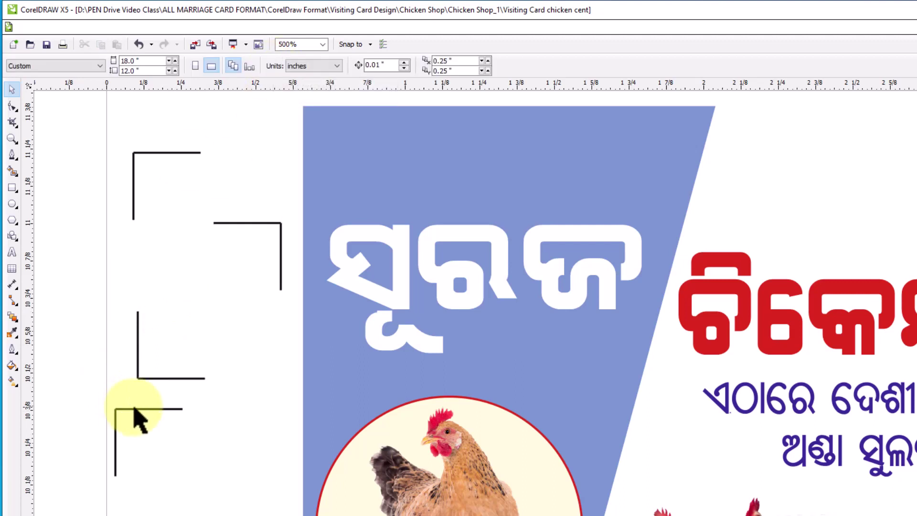
click(135, 409)
click(254, 66)
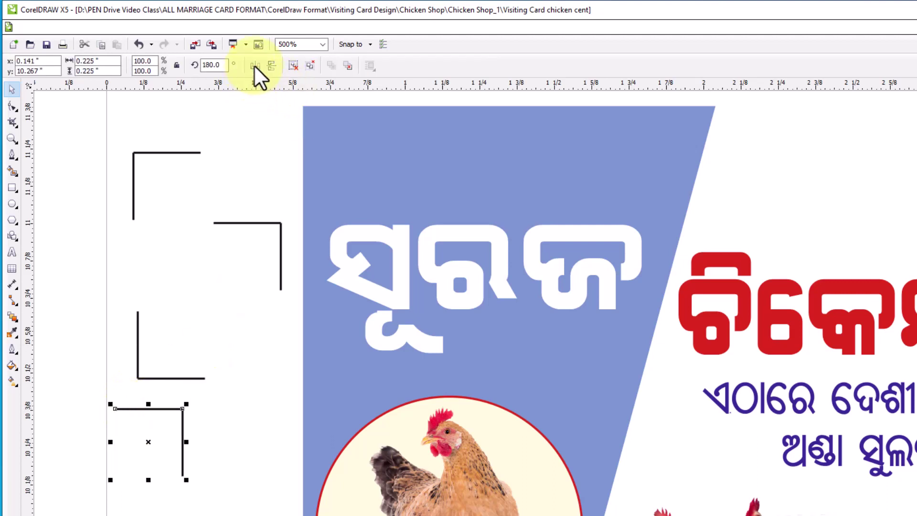
click(271, 67)
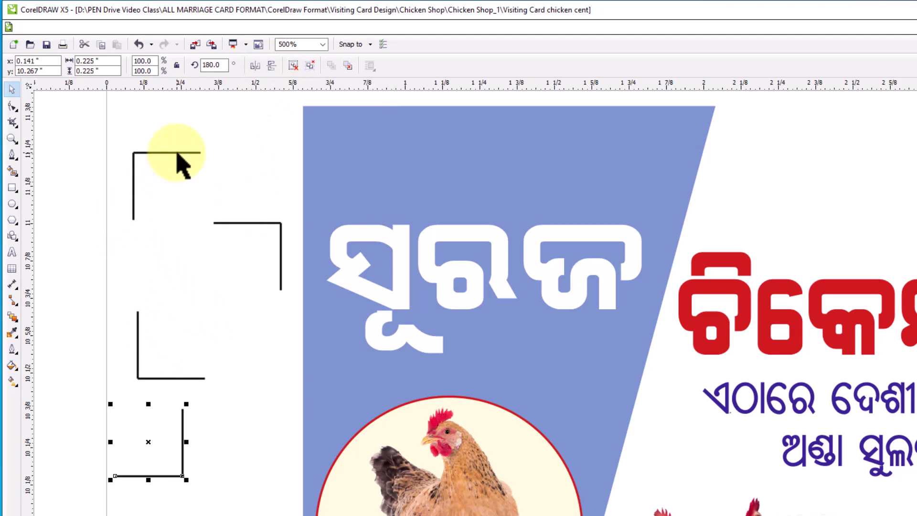
click(186, 136)
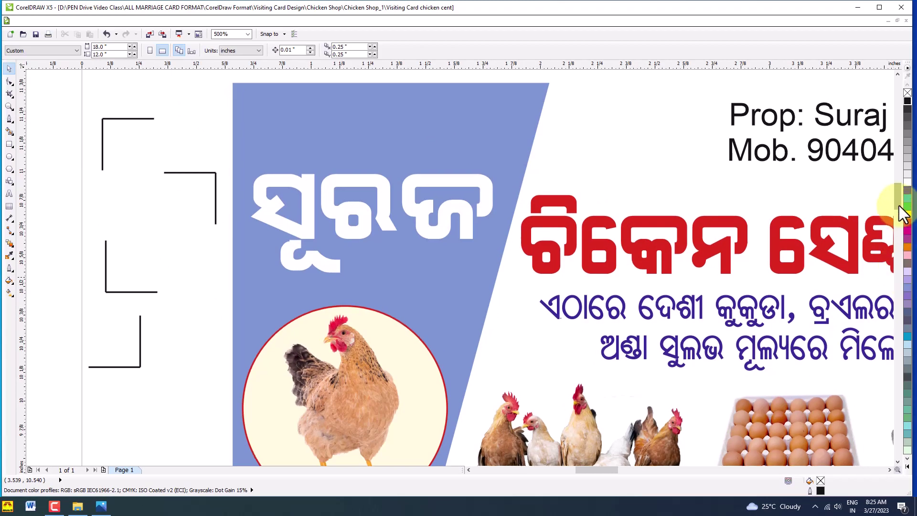
Align the top-left crop mark to the blue shape's top and left edges.
drag(899, 207, 900, 200)
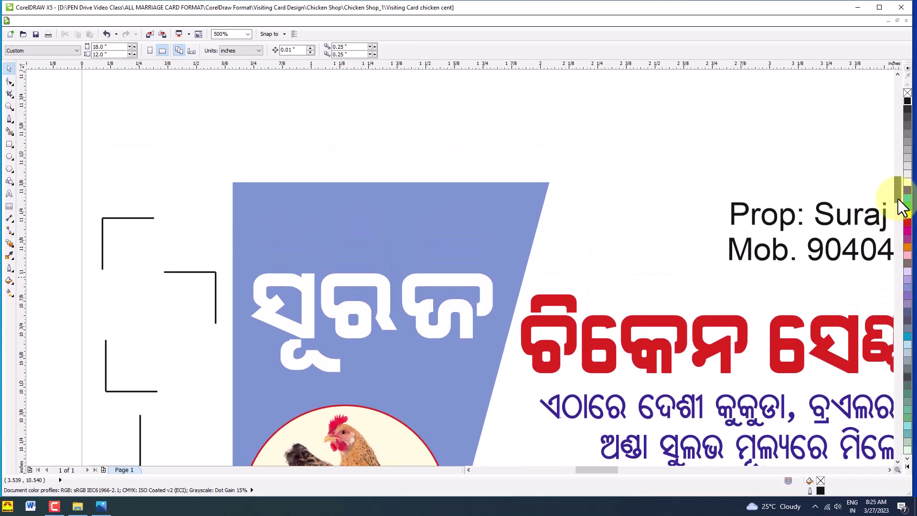
click(140, 219)
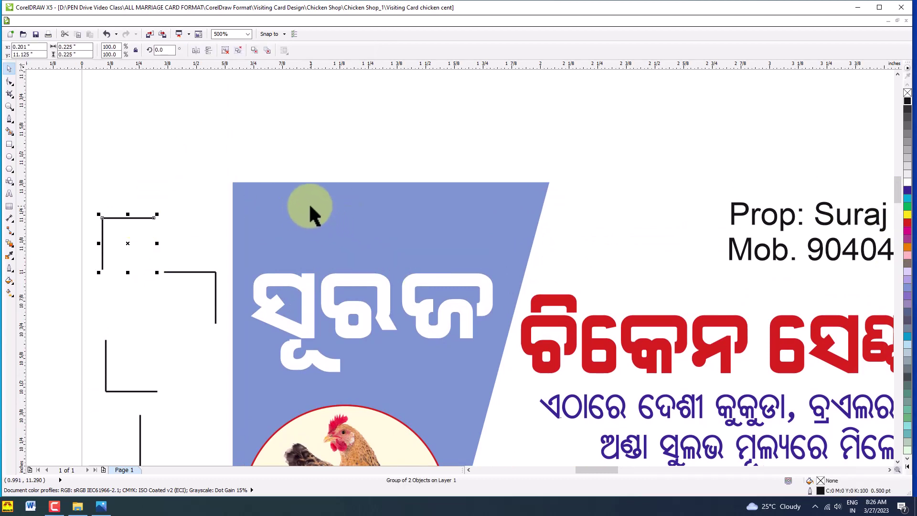
shift+click(270, 188)
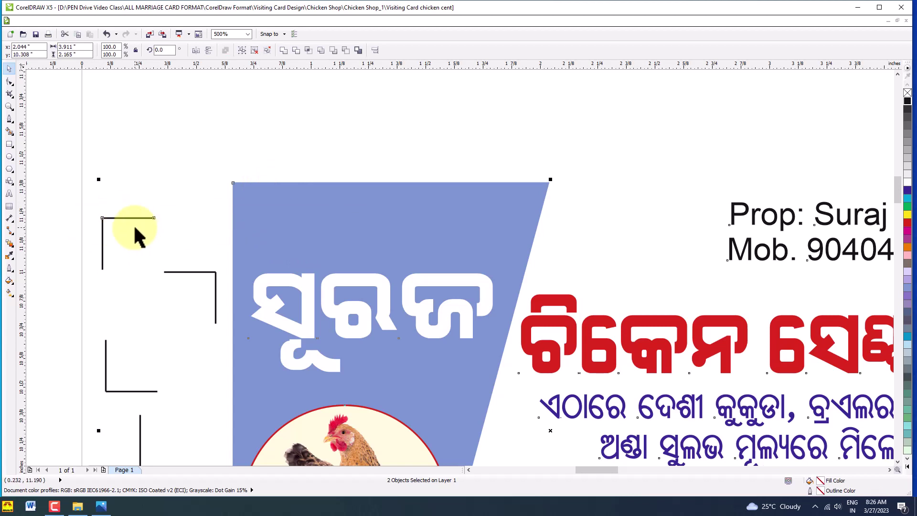
key(t)
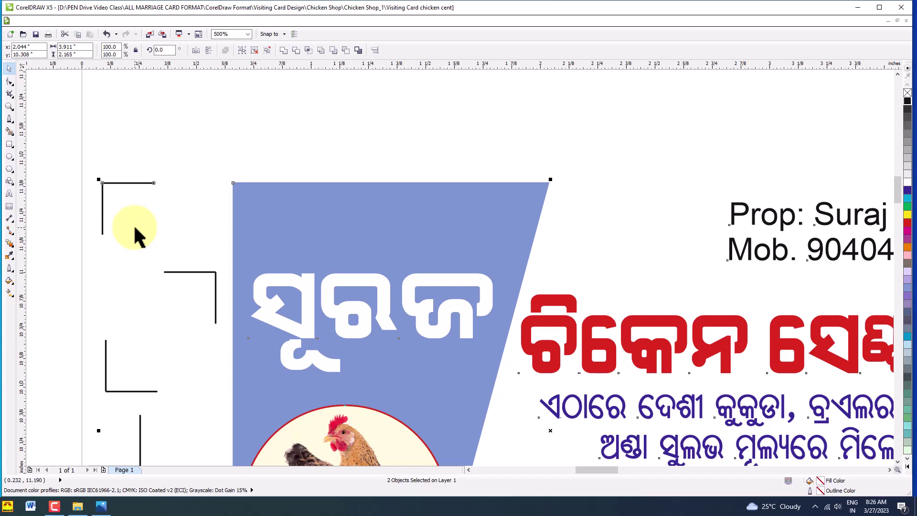
key(l)
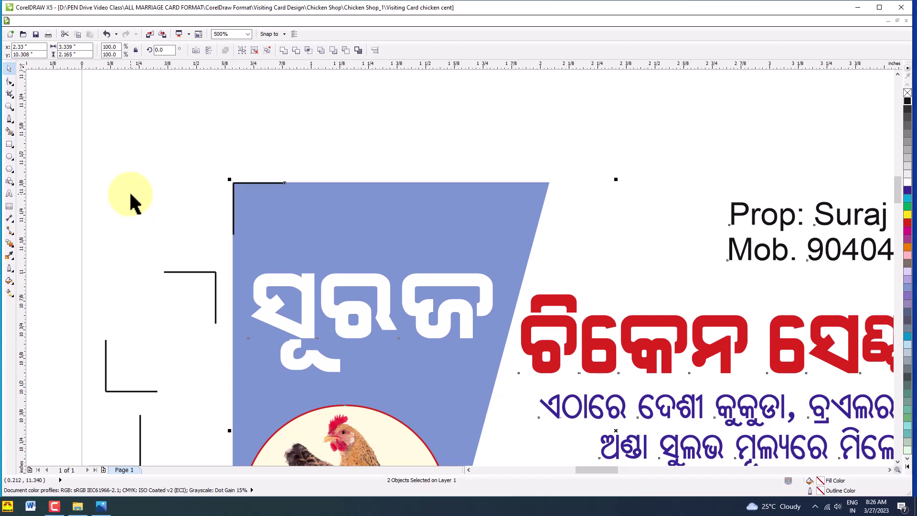
scroll(138, 172, down, 1)
click(133, 165)
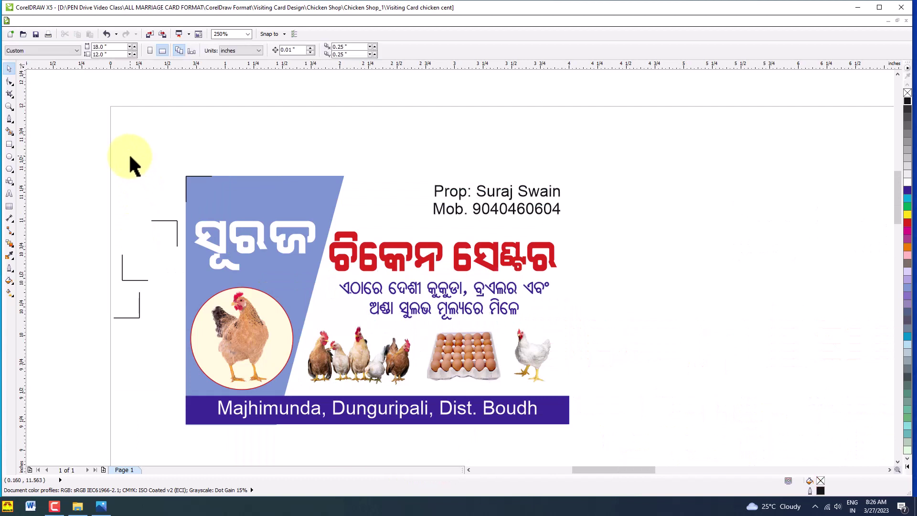
Align the bottom-left crop mark to the card's right edge.
click(168, 221)
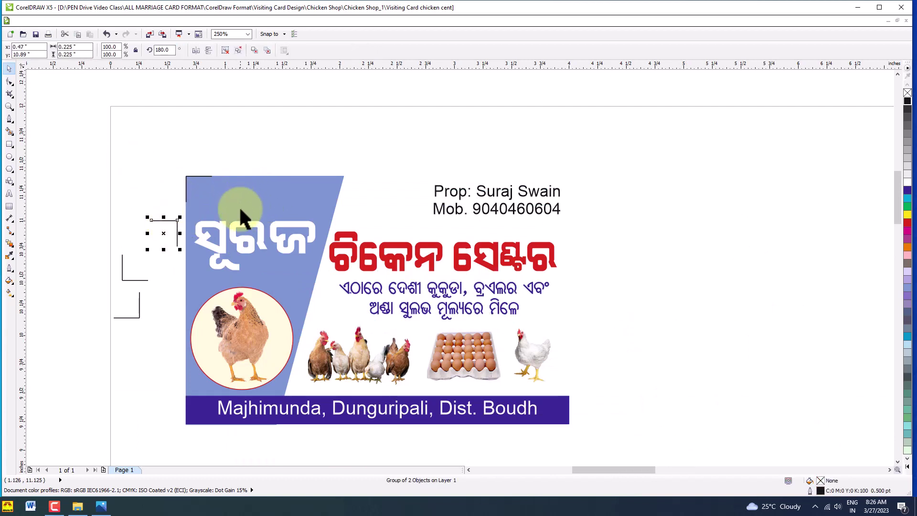
shift+click(194, 283)
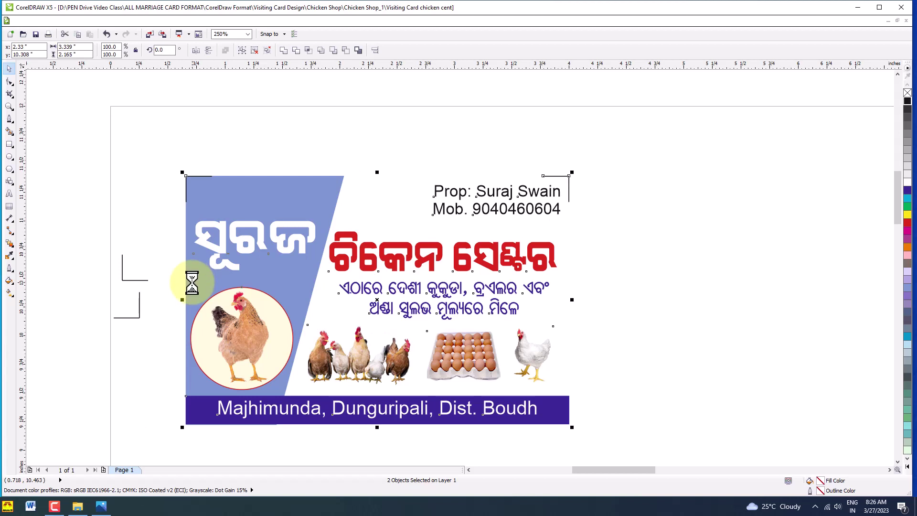
click(620, 205)
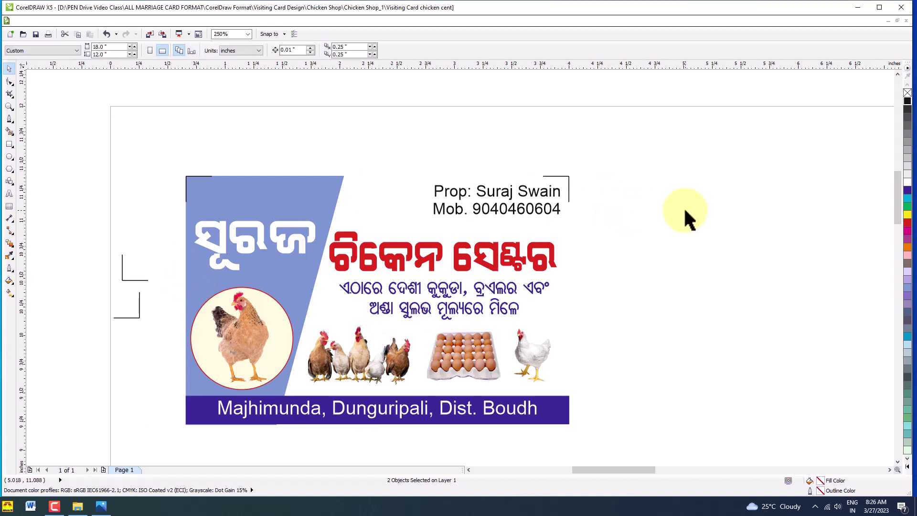
click(138, 310)
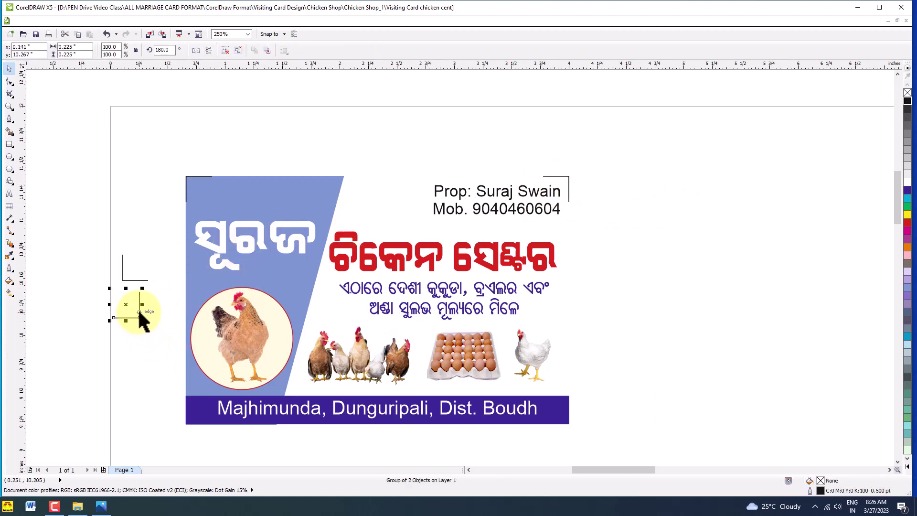
shift+click(200, 380)
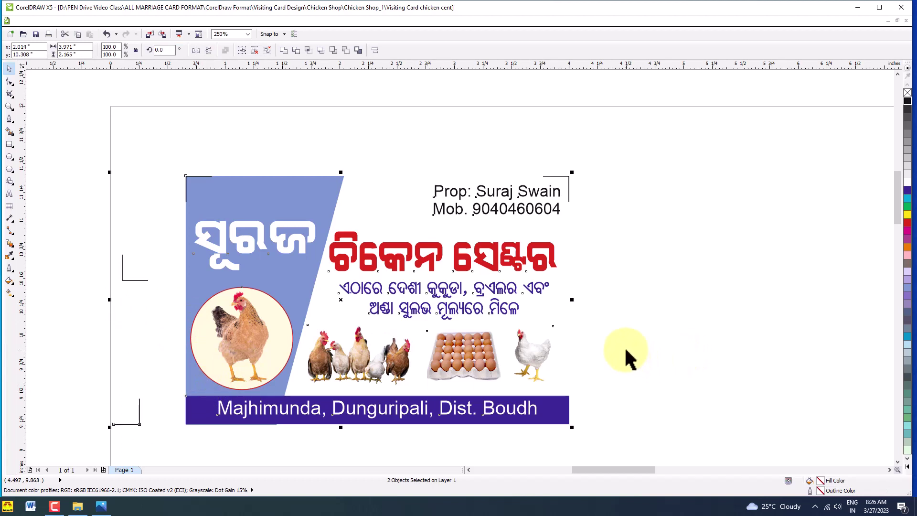
key(r)
click(659, 420)
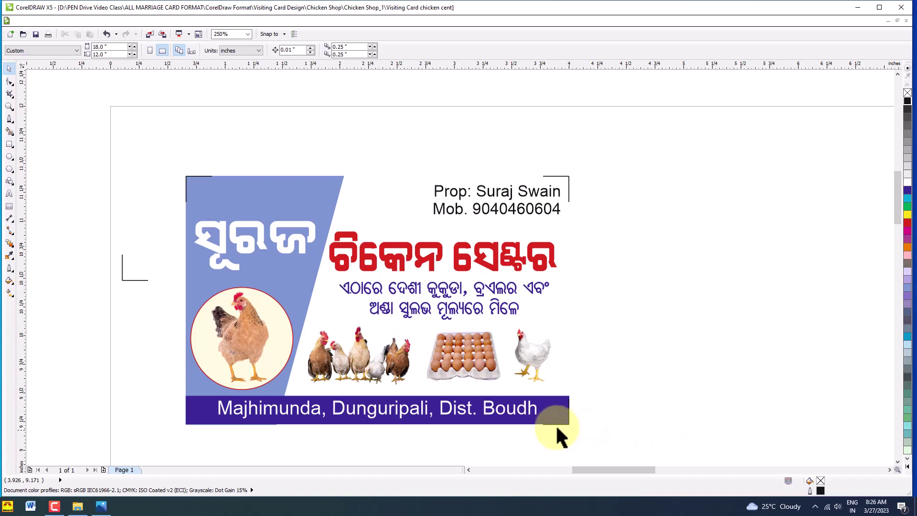
Pair the lower crop mark with the card, then marquee-select the card and all marks.
click(137, 276)
shift+click(202, 275)
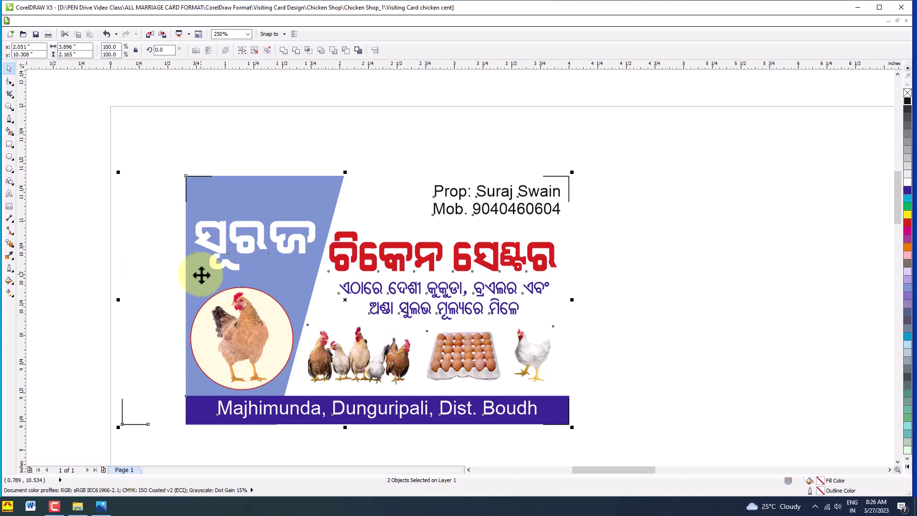
click(669, 387)
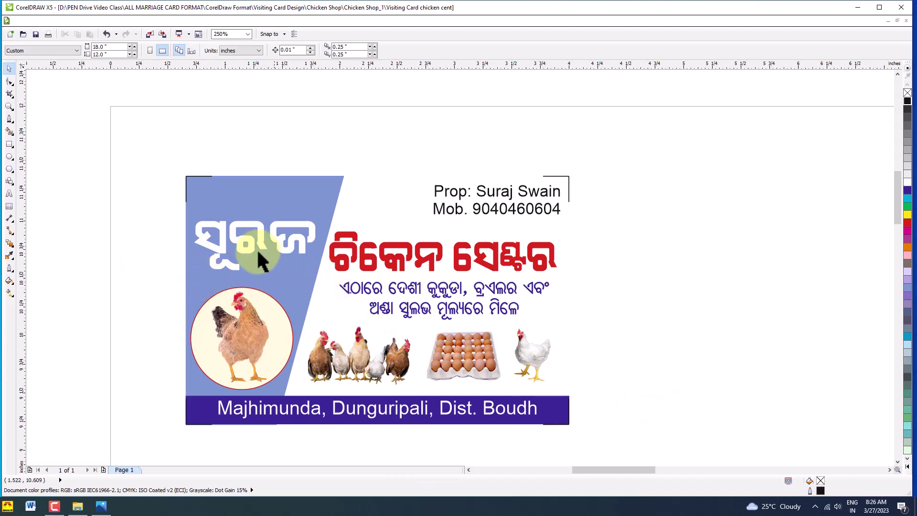
mouse_move(187, 175)
mouse_down()
mouse_move(602, 419)
mouse_move(609, 437)
mouse_up()
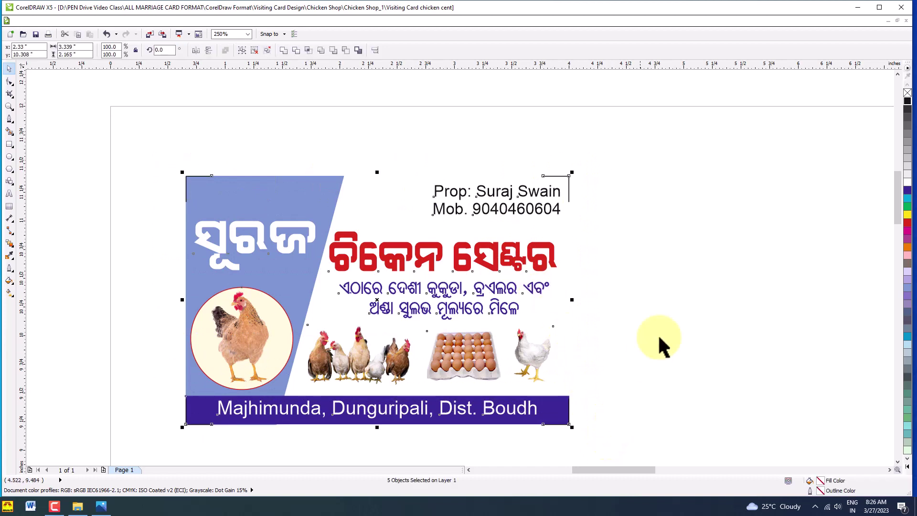
Group the card with its crop marks and nudge the group slightly left and up.
key(ctrl+g)
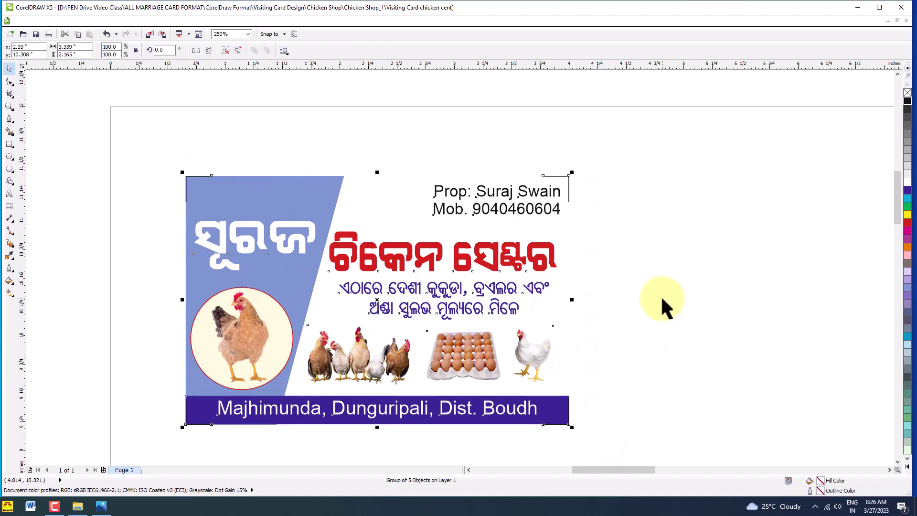
key(alt+F7)
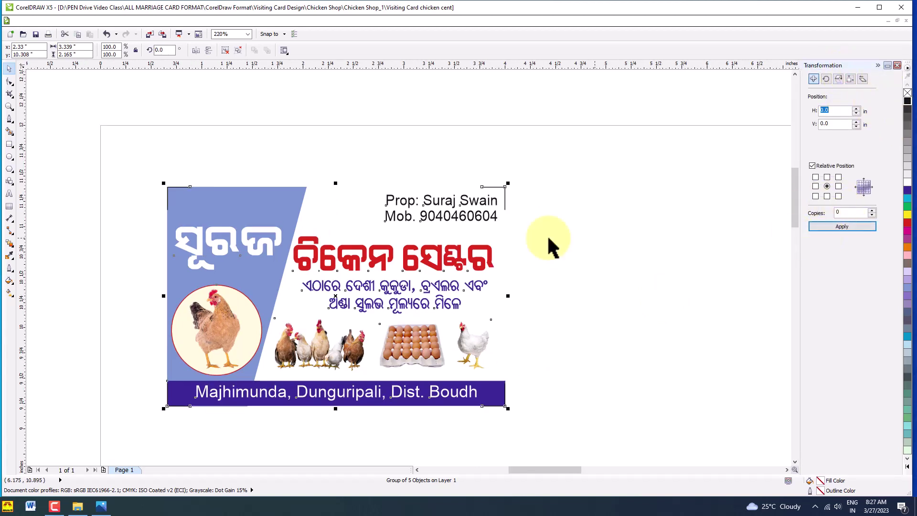
scroll(318, 203, down, 3)
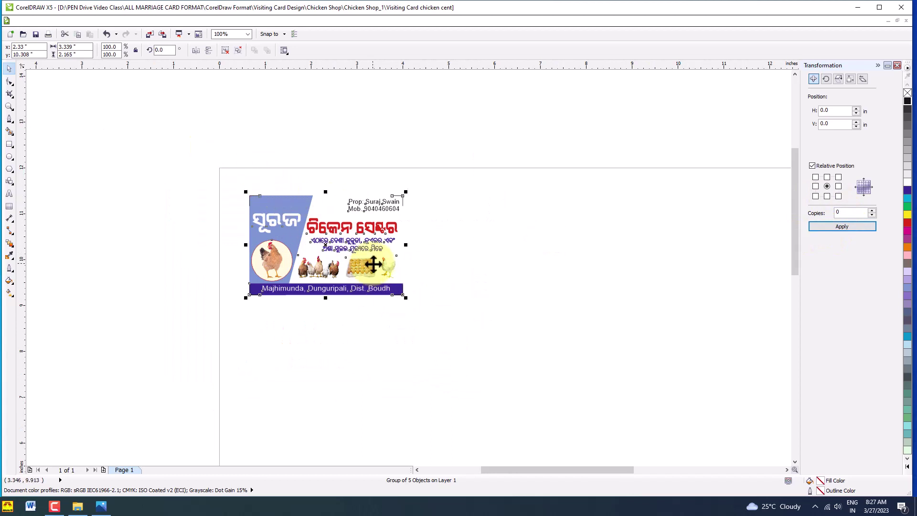
key(Left)
key(Left)
key(Left)
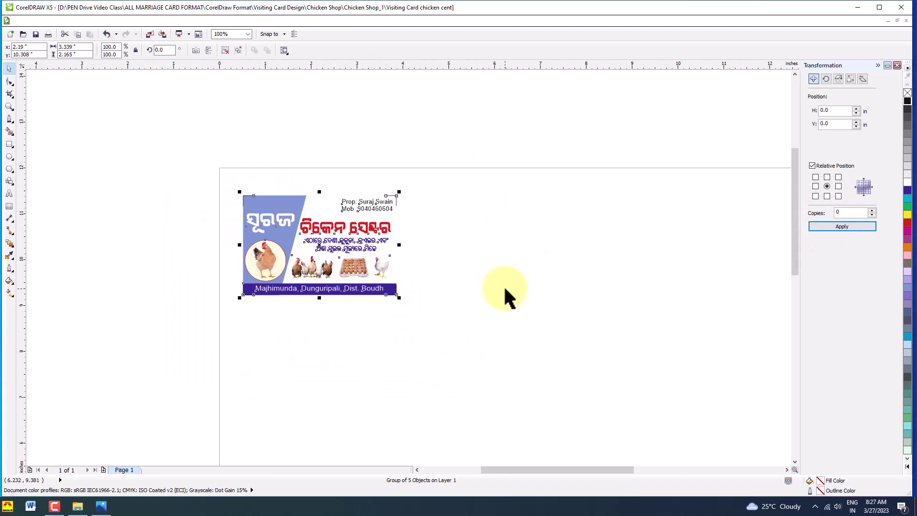
key(Left)
key(Up)
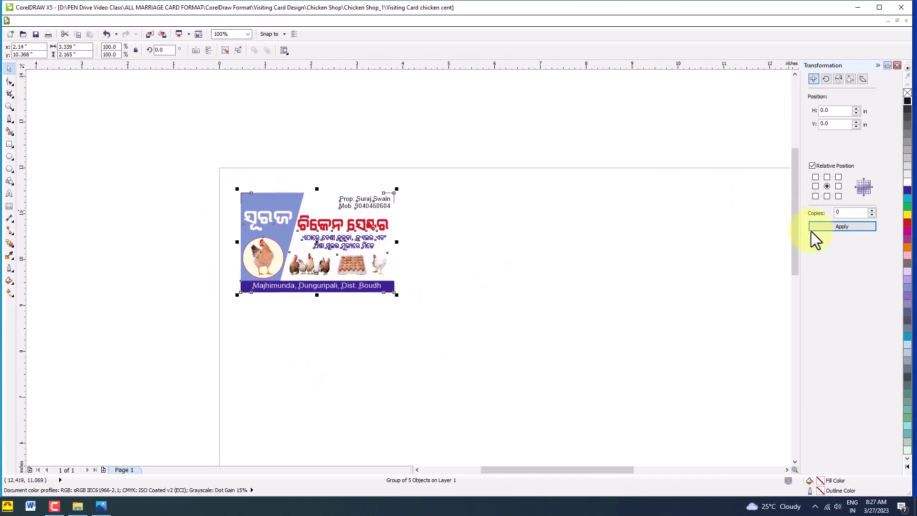
Make 4 copies to the right of the card using the right anchor, then select the five-card row.
click(838, 186)
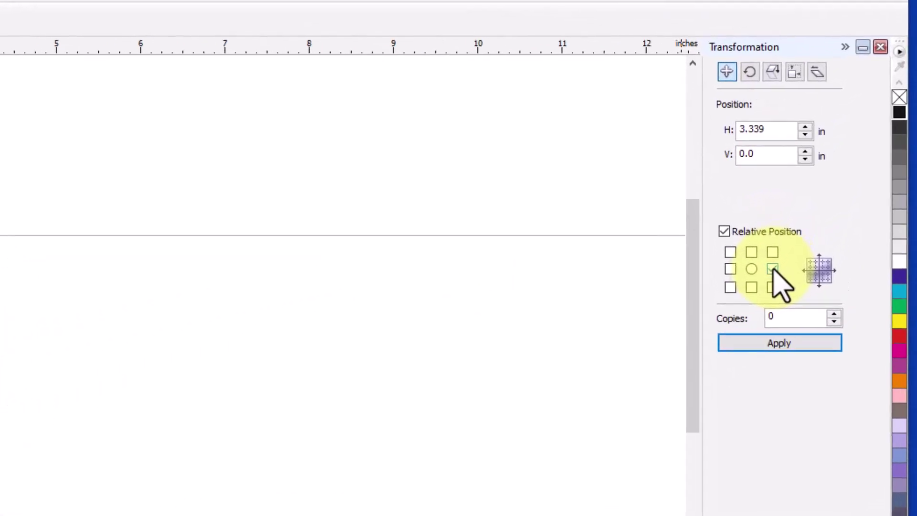
double_click(788, 319)
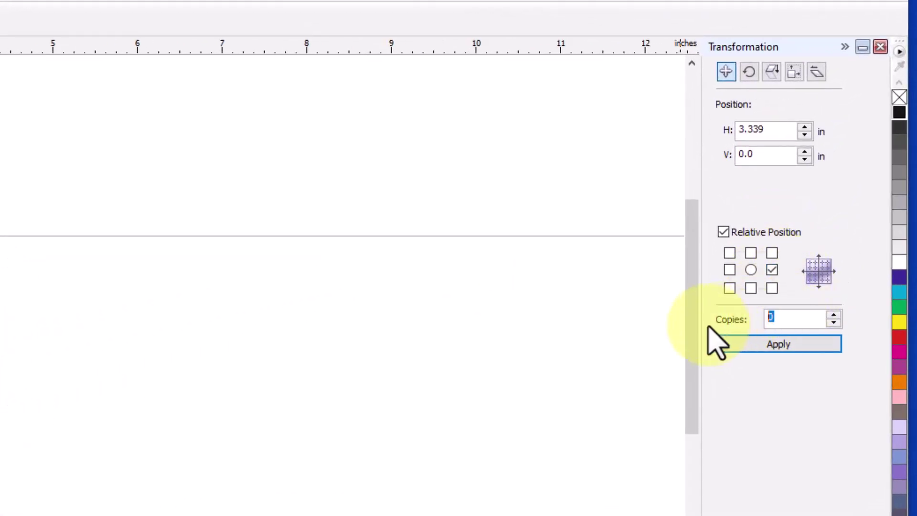
text(4)
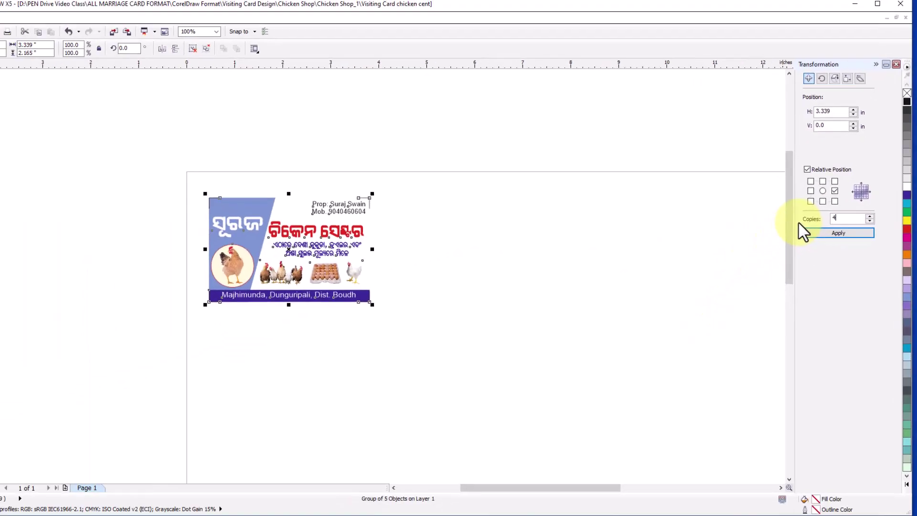
scroll(379, 200, down, 2)
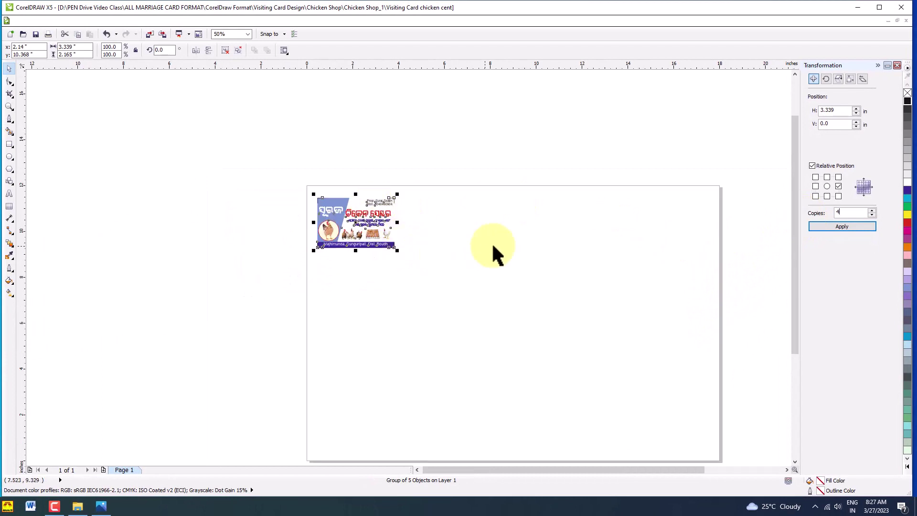
click(852, 227)
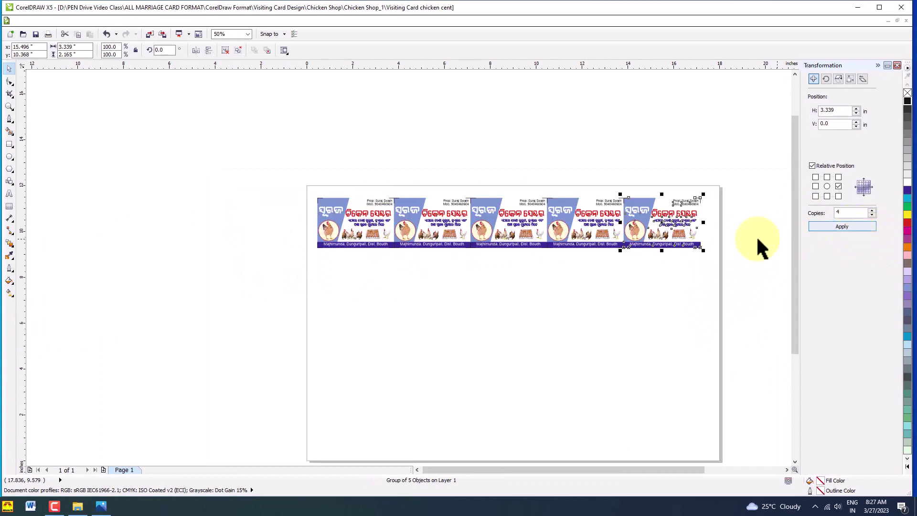
click(340, 127)
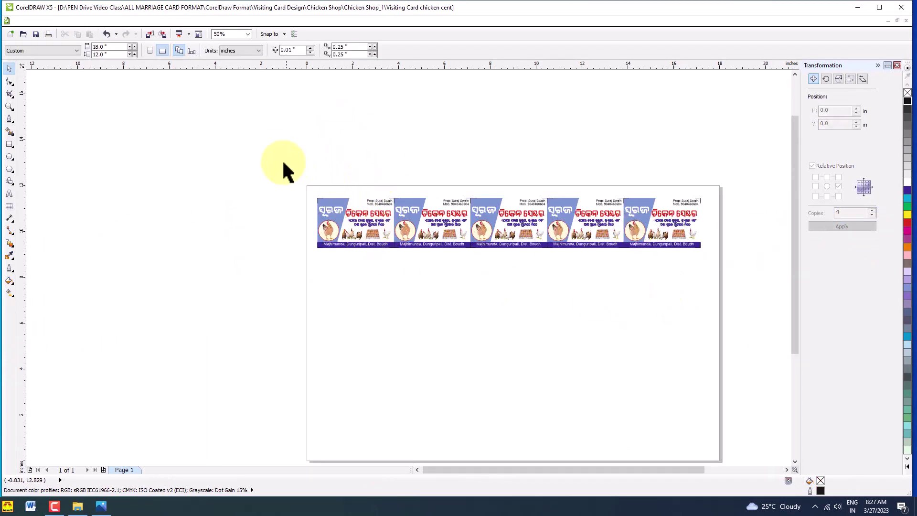
drag(276, 155, 728, 270)
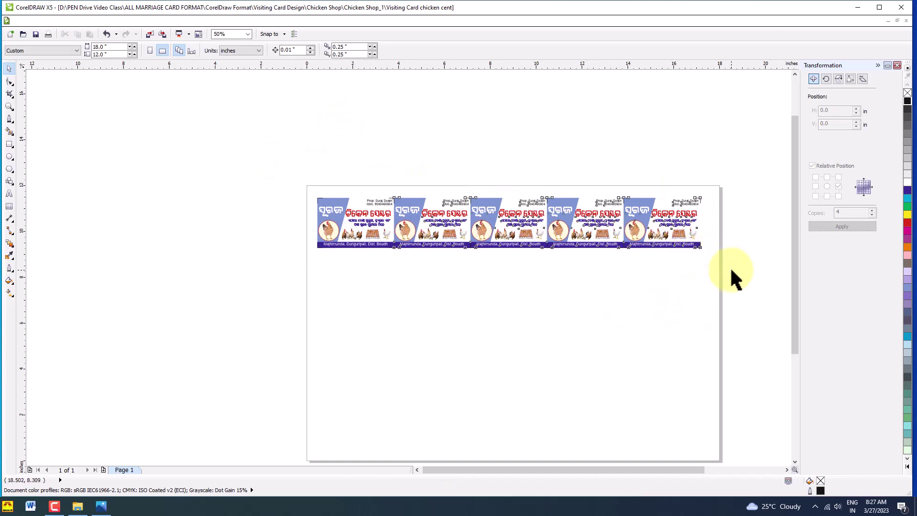
Create four more rows of cards below the top row using the bottom-middle anchor.
click(827, 197)
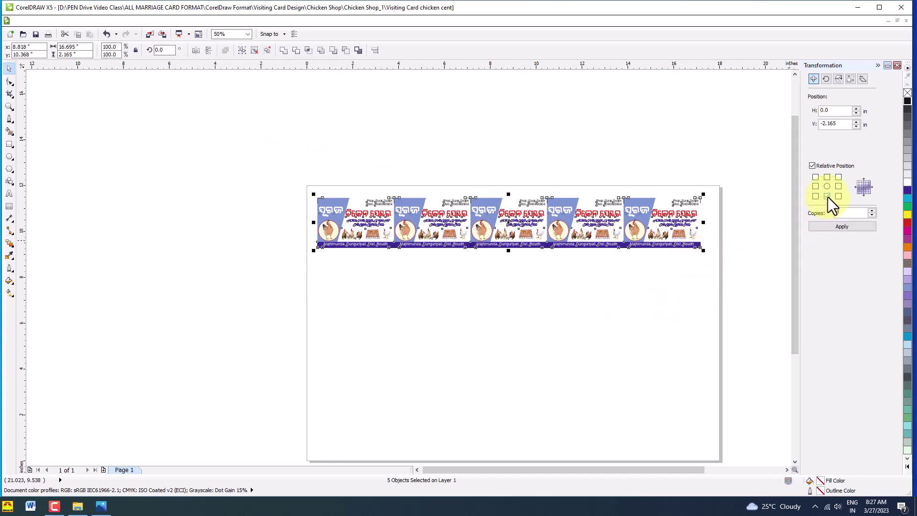
click(845, 227)
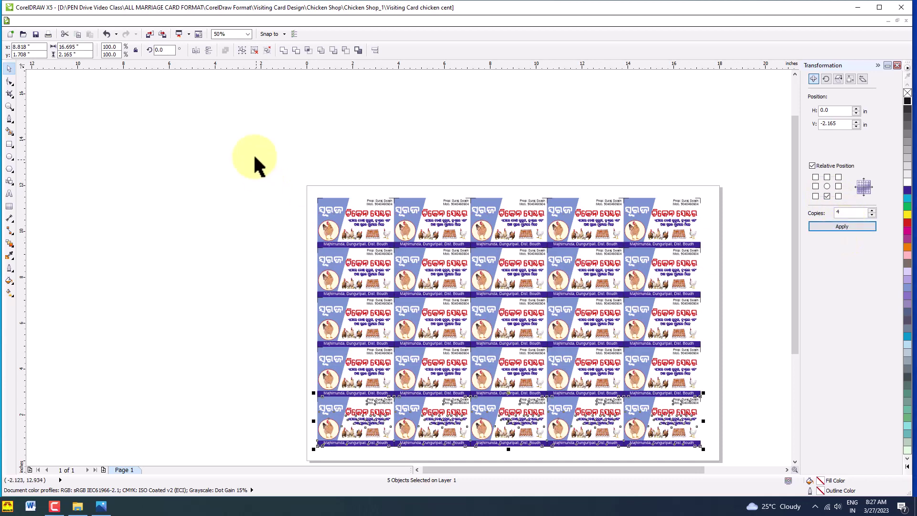
scroll(253, 152, down, 2)
scroll(398, 242, up, 2)
Select all 25 cards, group them, and centre the grid on the page.
click(115, 149)
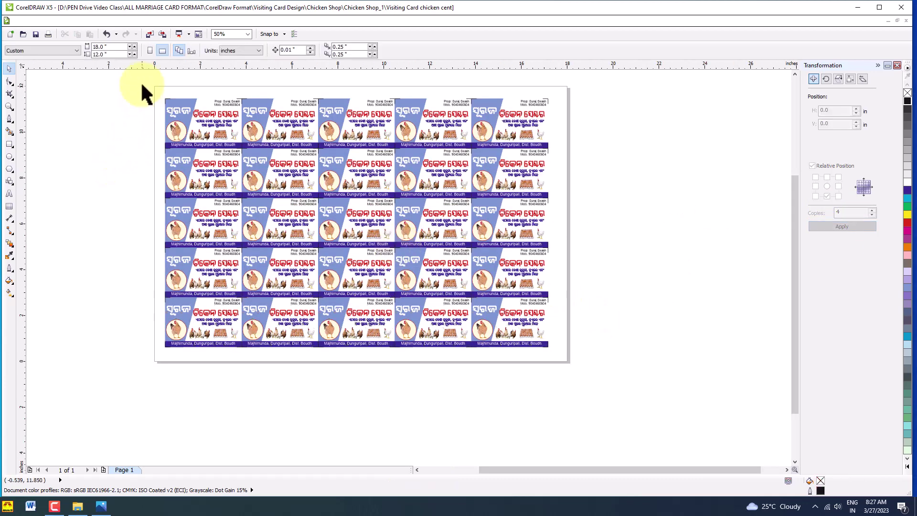
mouse_move(139, 78)
mouse_down()
mouse_move(594, 365)
mouse_move(607, 385)
mouse_up()
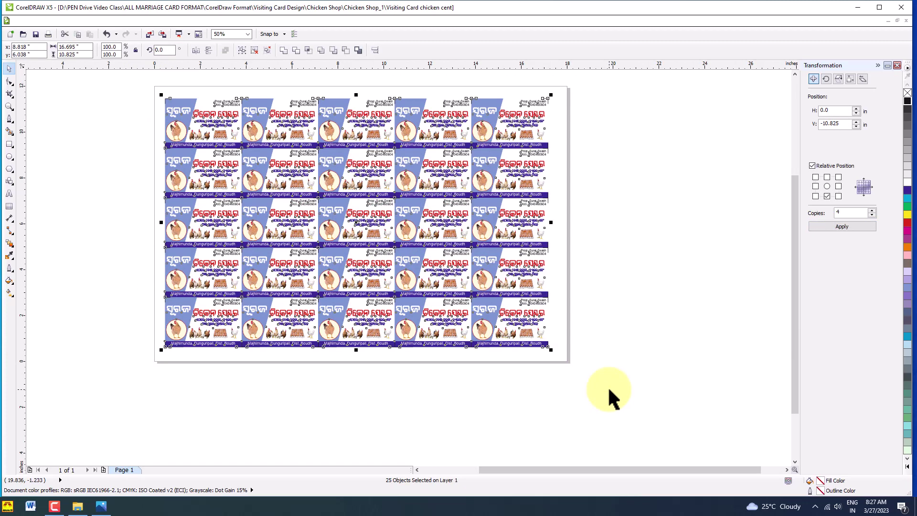
key(ctrl+g)
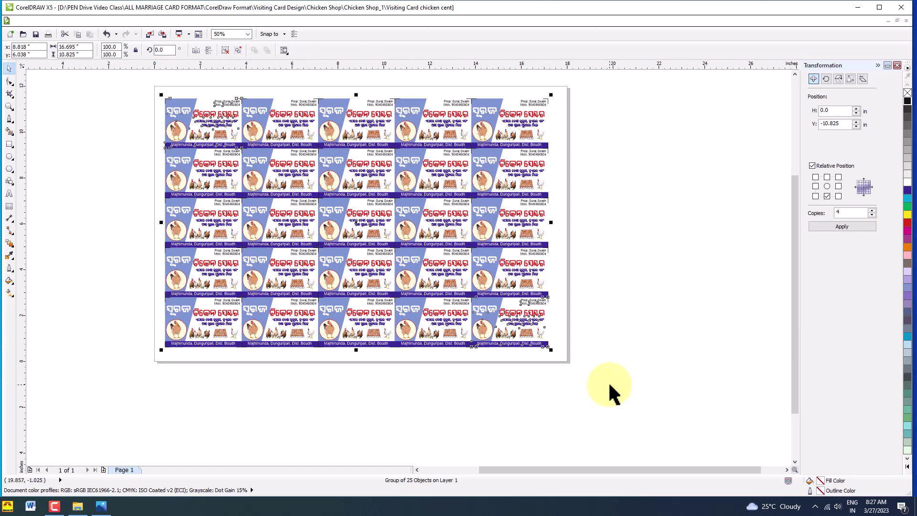
key(p)
click(627, 265)
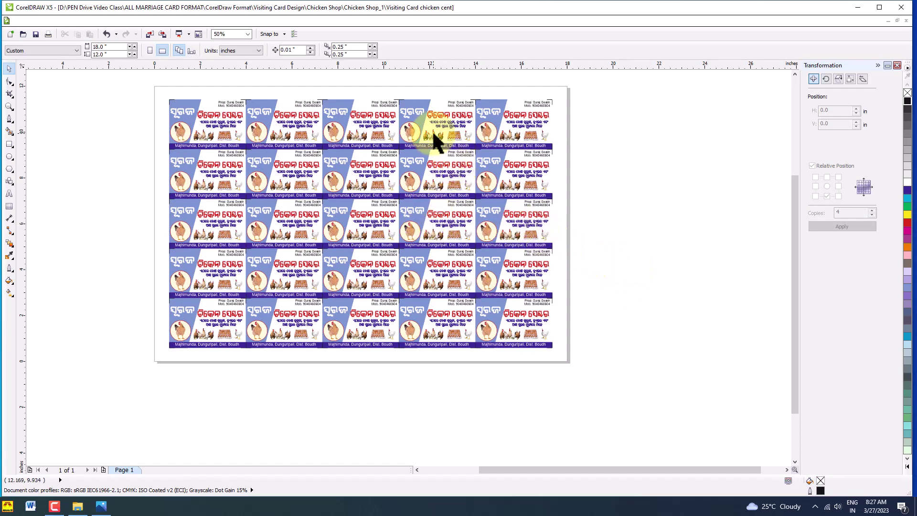
scroll(306, 146, up, 3)
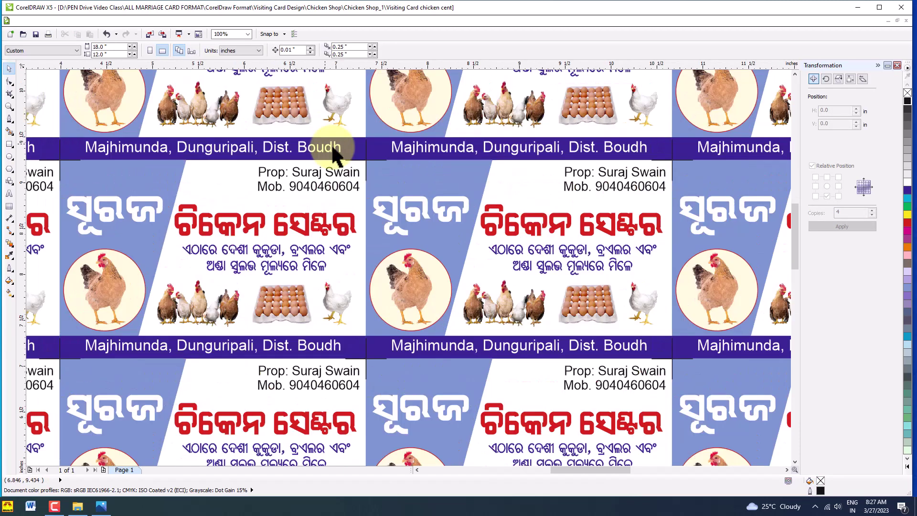
scroll(376, 169, up, 2)
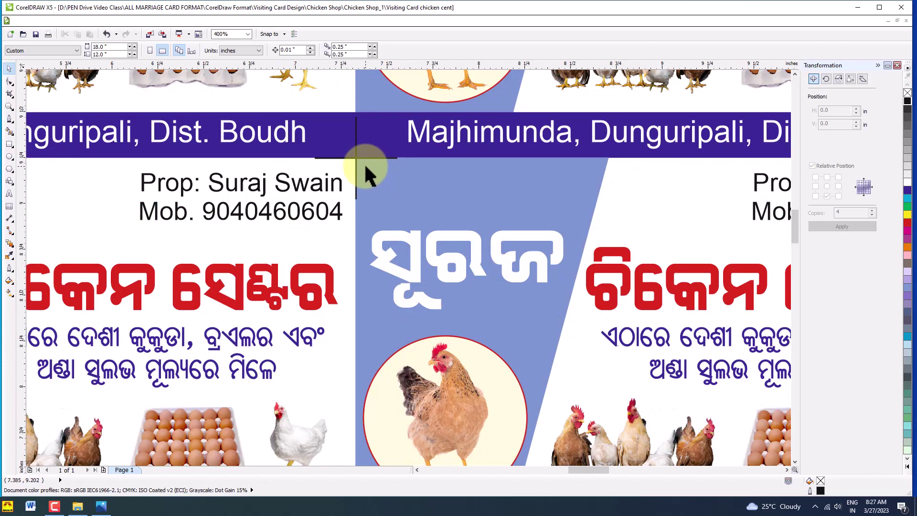
scroll(370, 174, down, 1)
scroll(358, 175, down, 1)
scroll(359, 174, down, 1)
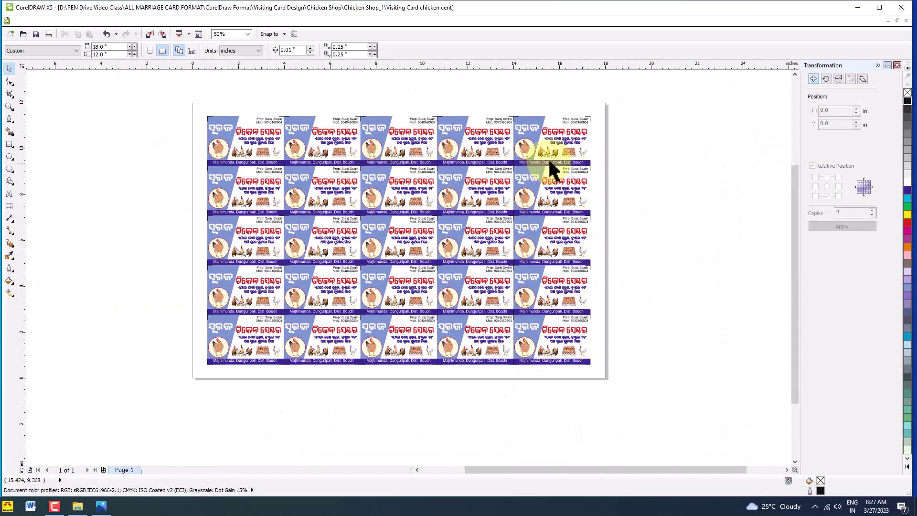
scroll(597, 127, up, 1)
scroll(593, 136, down, 1)
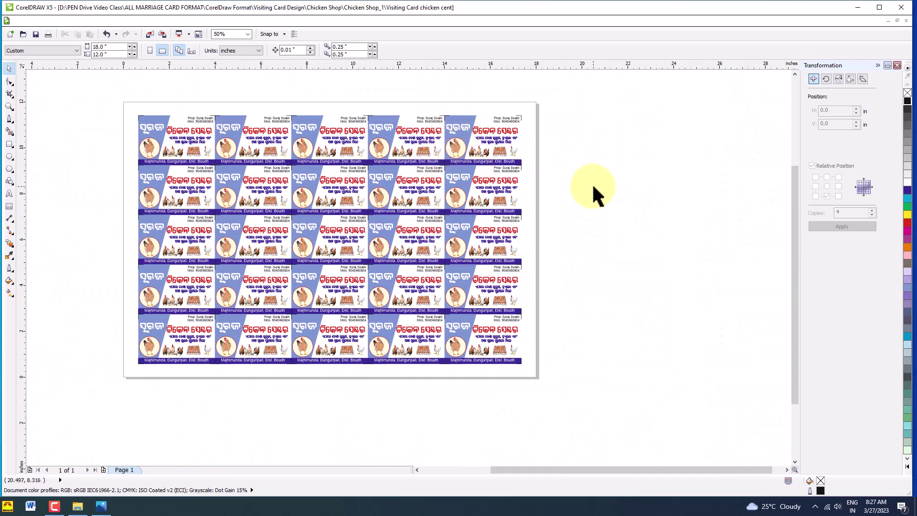